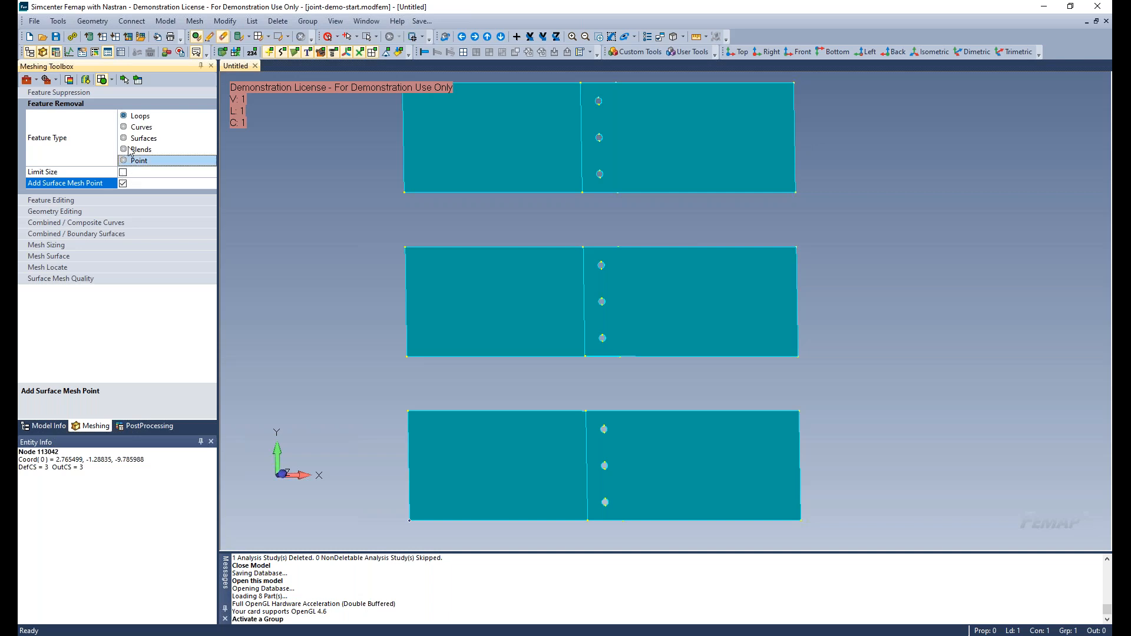
- Remove the fastener hole loops from both plates of the three front joints, adding surface mesh points in their place
click(136, 81)
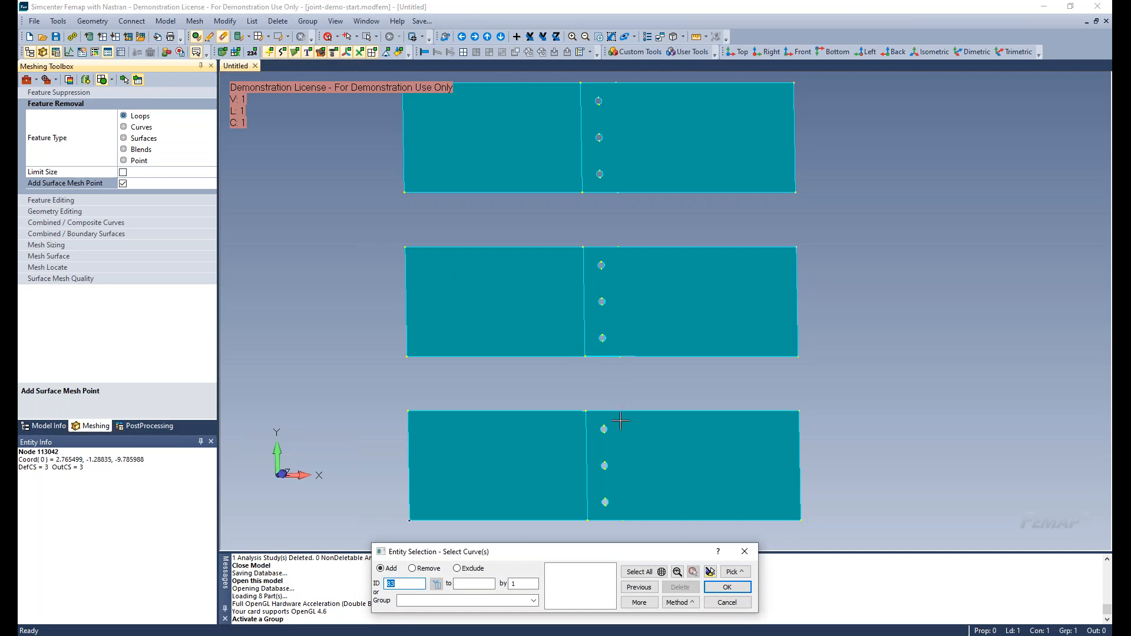
drag(621, 421, 596, 512)
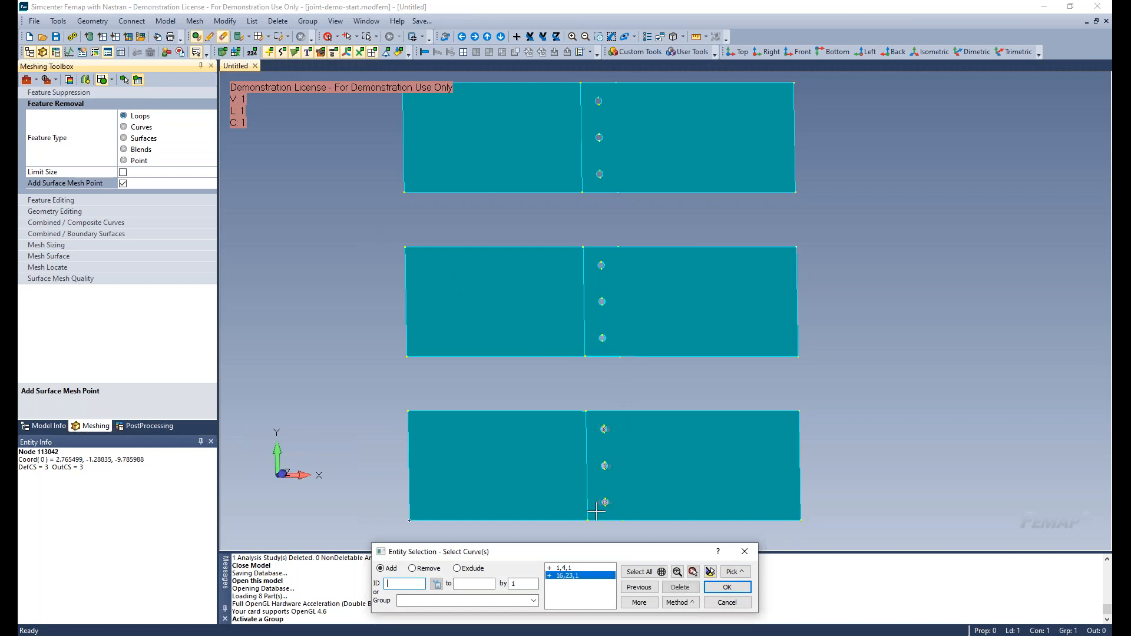
drag(635, 258, 592, 352)
drag(620, 92, 593, 185)
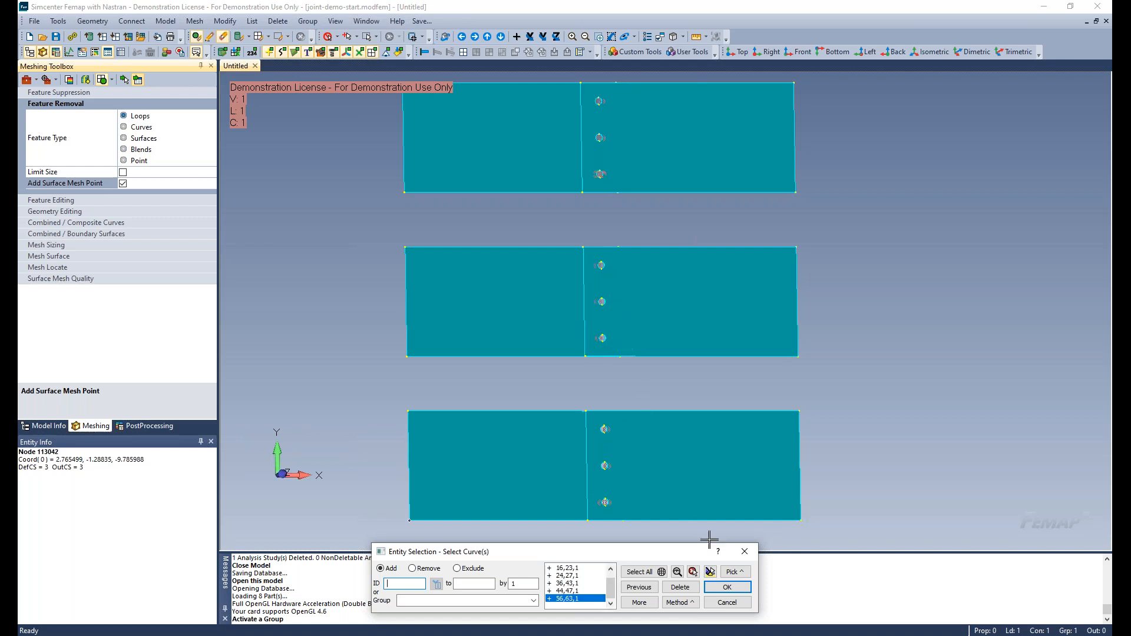
click(729, 591)
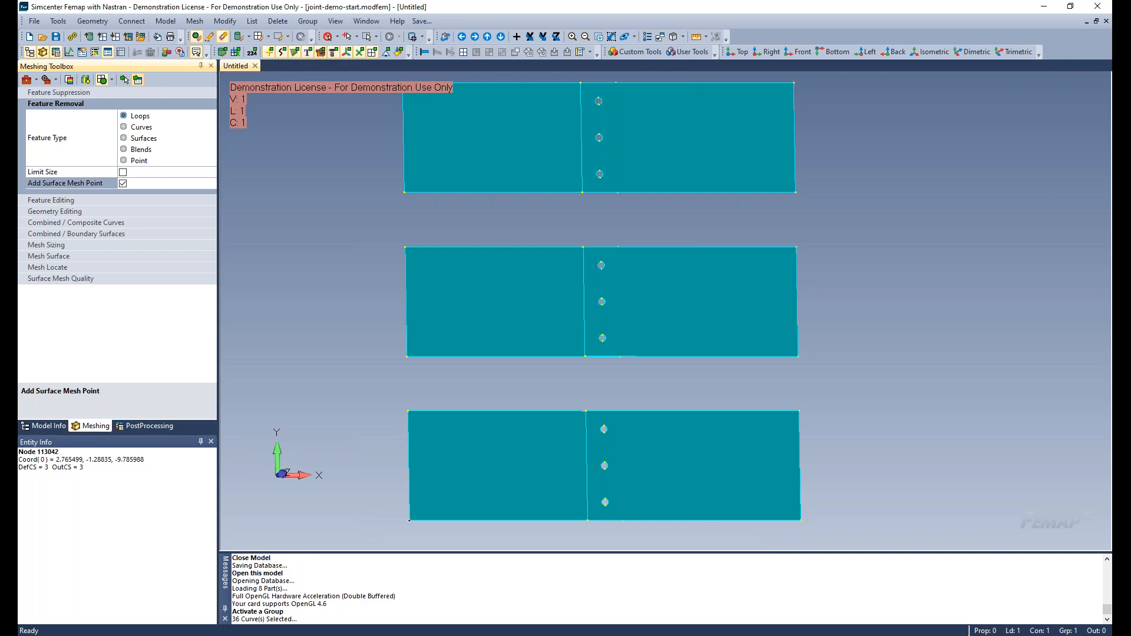
middle_drag(684, 367, 633, 192)
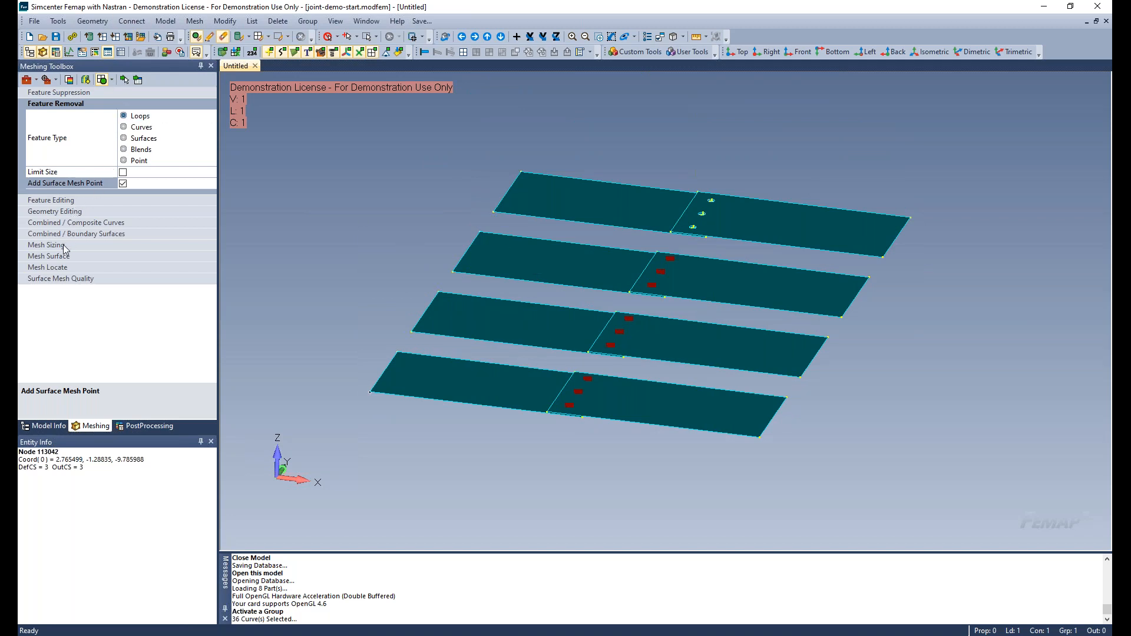
- Mesh the six plate surfaces of the three joints without holes using a mesh size of 0.1
click(49, 256)
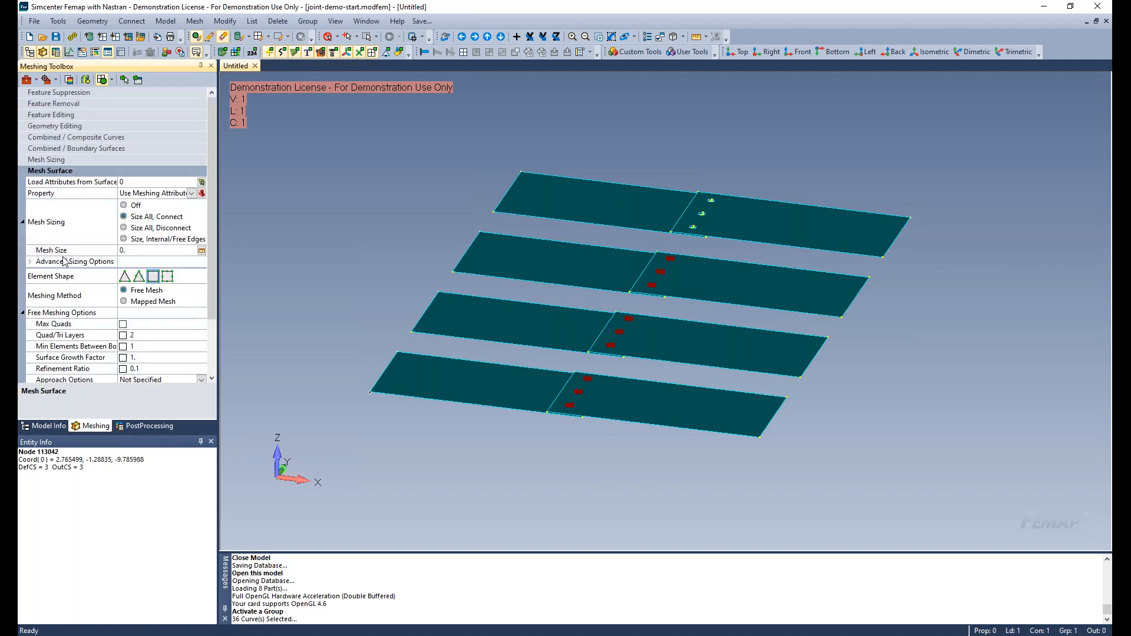
click(141, 251)
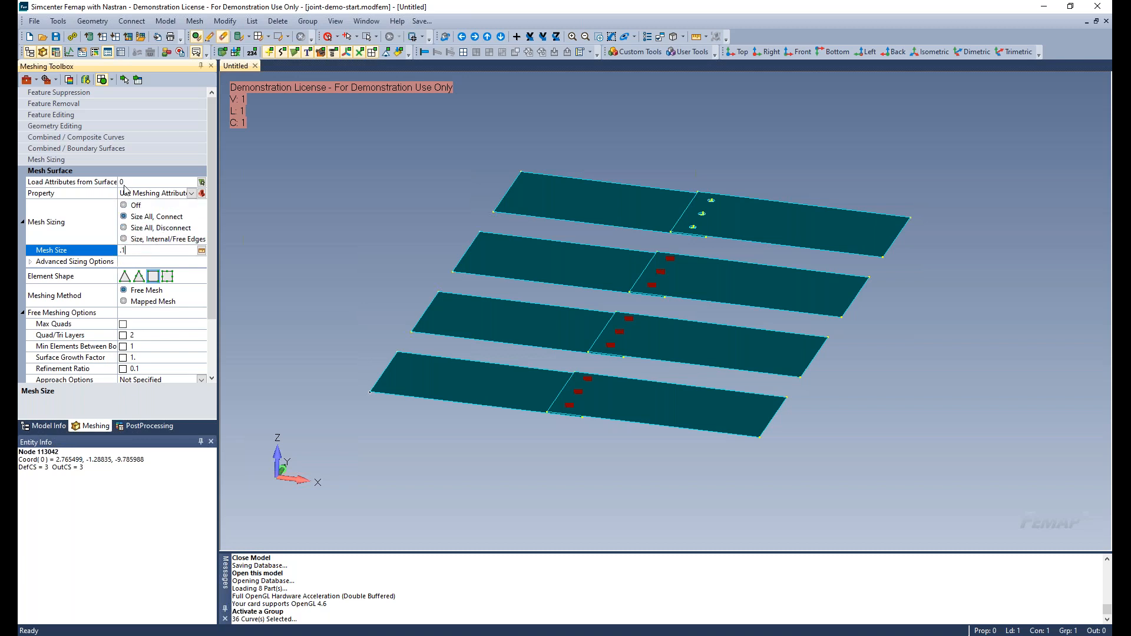
click(138, 81)
click(490, 385)
click(531, 324)
click(500, 267)
click(759, 284)
click(730, 345)
click(712, 407)
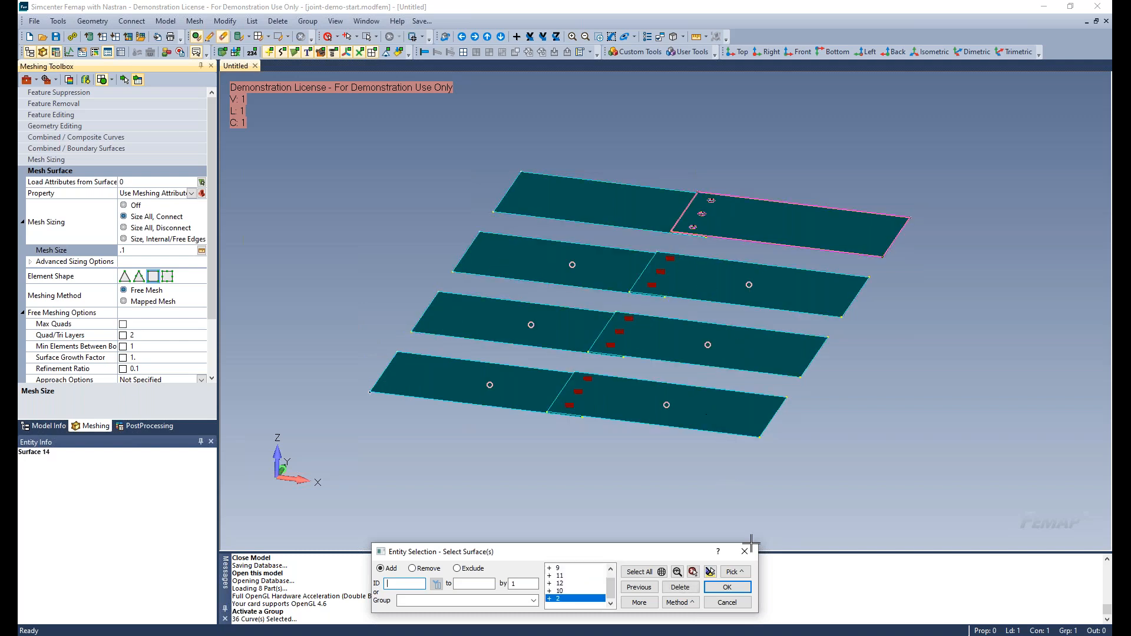
click(727, 586)
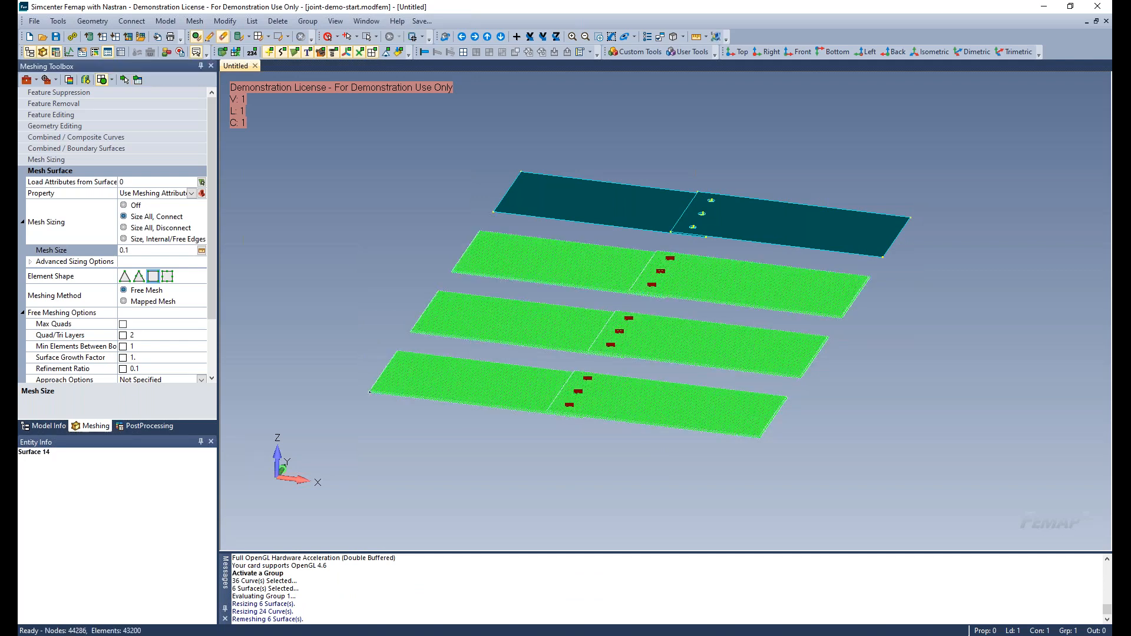
- Remesh the six plate surfaces of the three joints without holes with a mesh size of 0.2
click(96, 247)
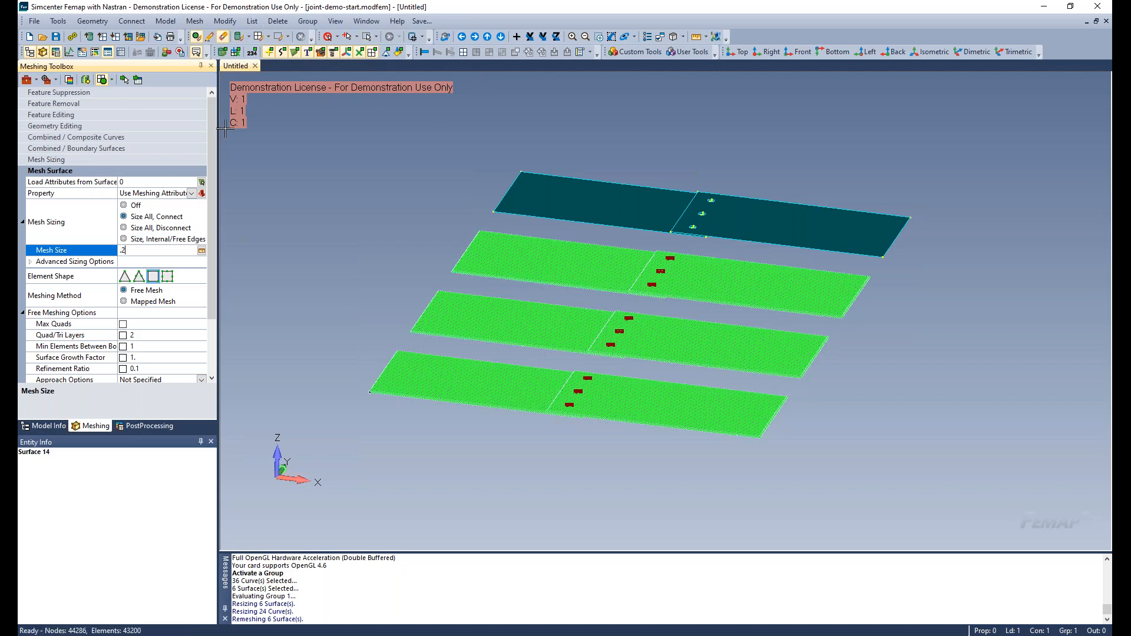
click(137, 80)
click(572, 265)
click(749, 284)
click(708, 344)
click(463, 384)
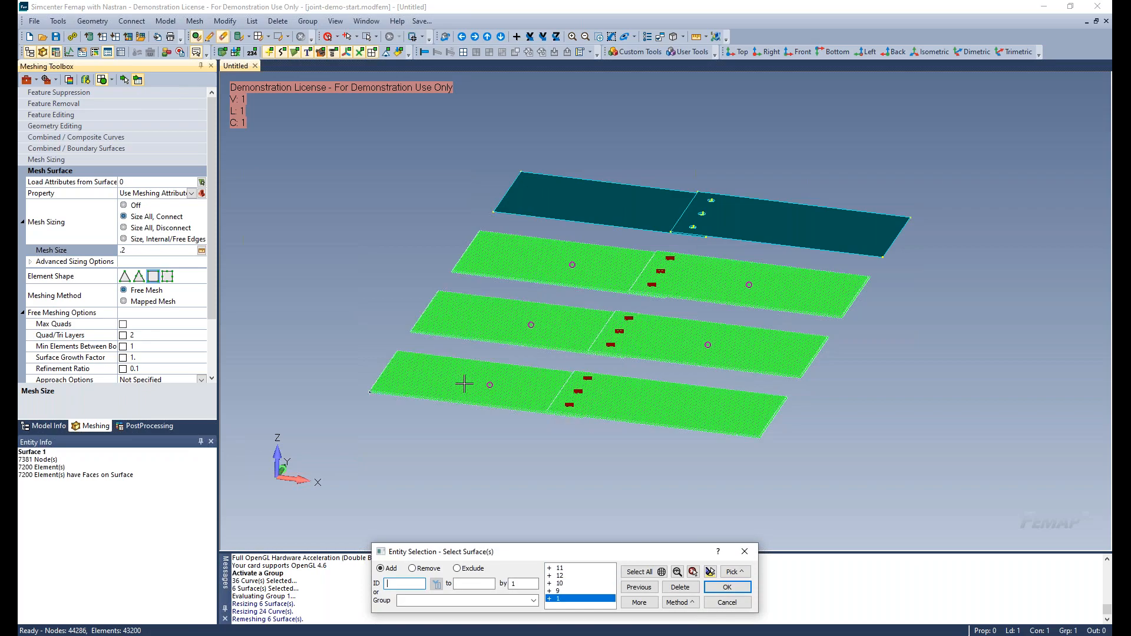
click(727, 587)
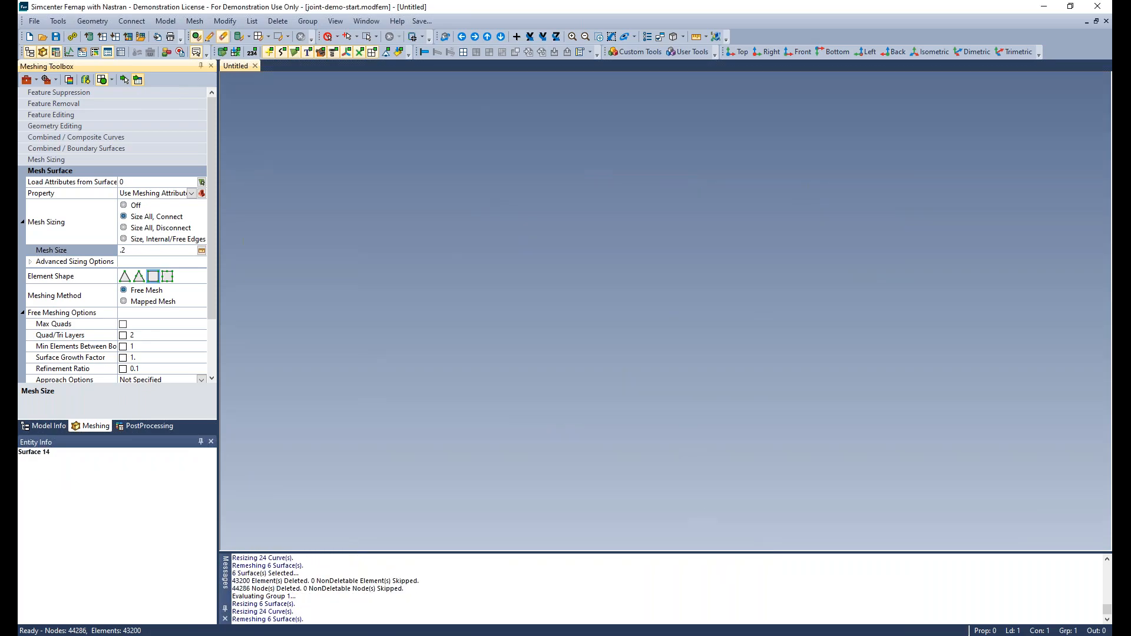
- Mesh both plates of the rear joint that still has its holes, using the 0.2 mesh size
scroll(592, 341, up, 4)
scroll(606, 344, up, 6)
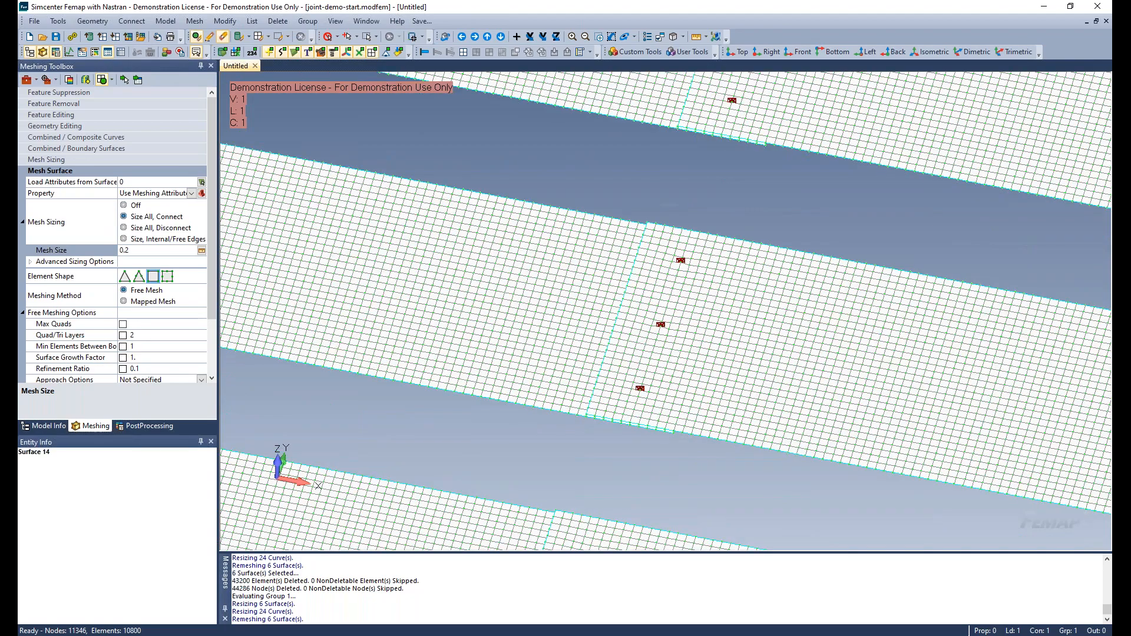
middle_drag(605, 382, 577, 444)
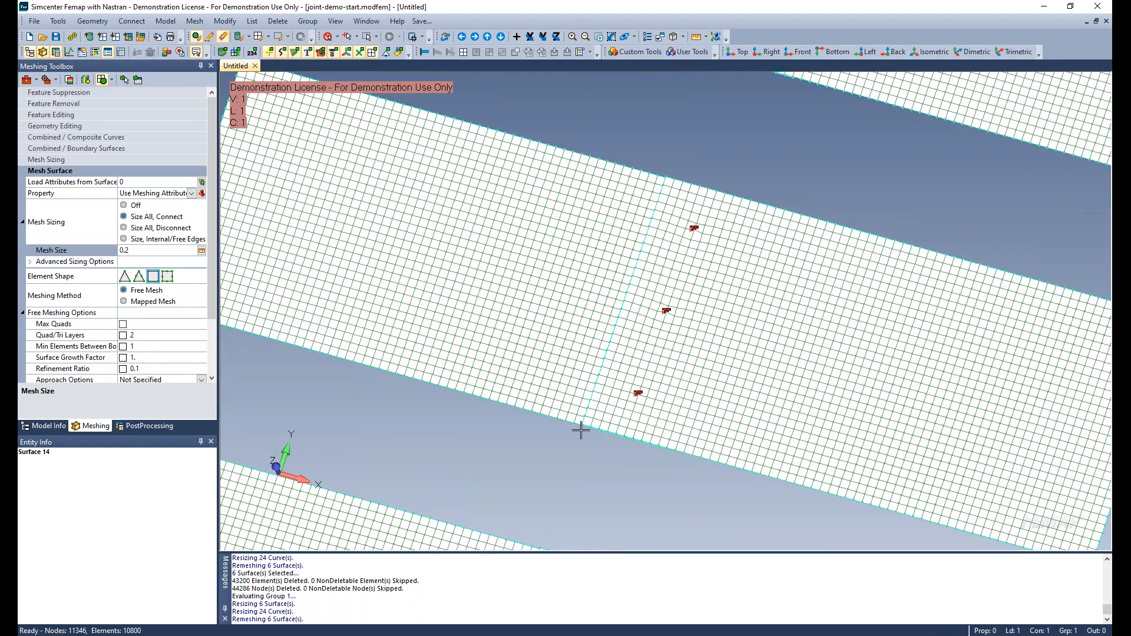
middle_drag(583, 424, 599, 327)
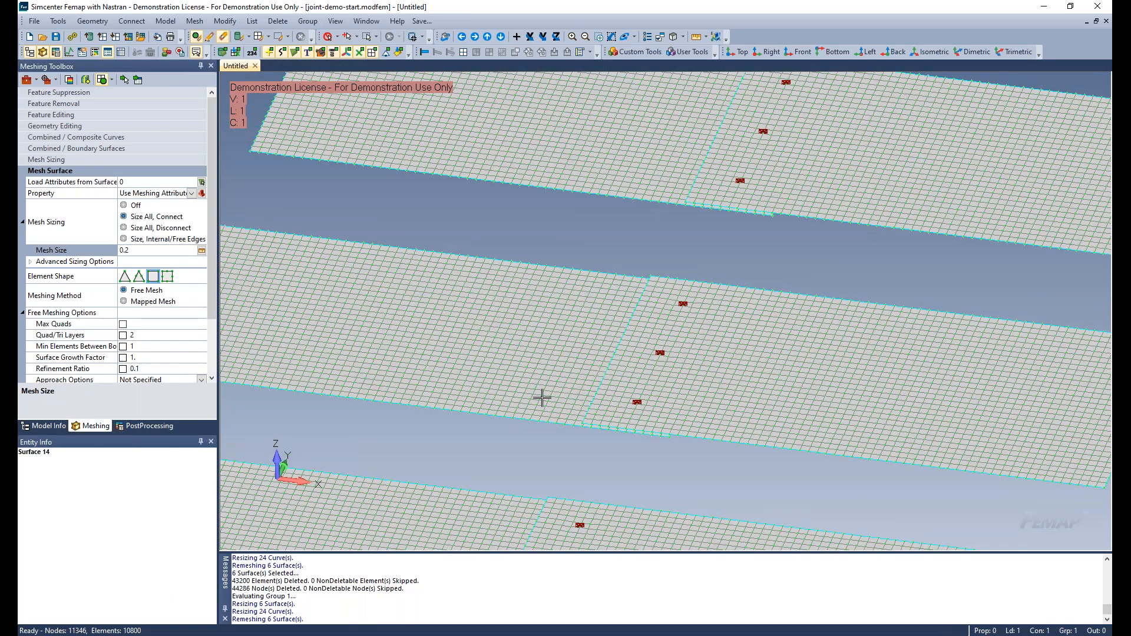
ctrl+middle_drag(574, 325, 335, 619)
ctrl+middle_drag(462, 356, 583, 432)
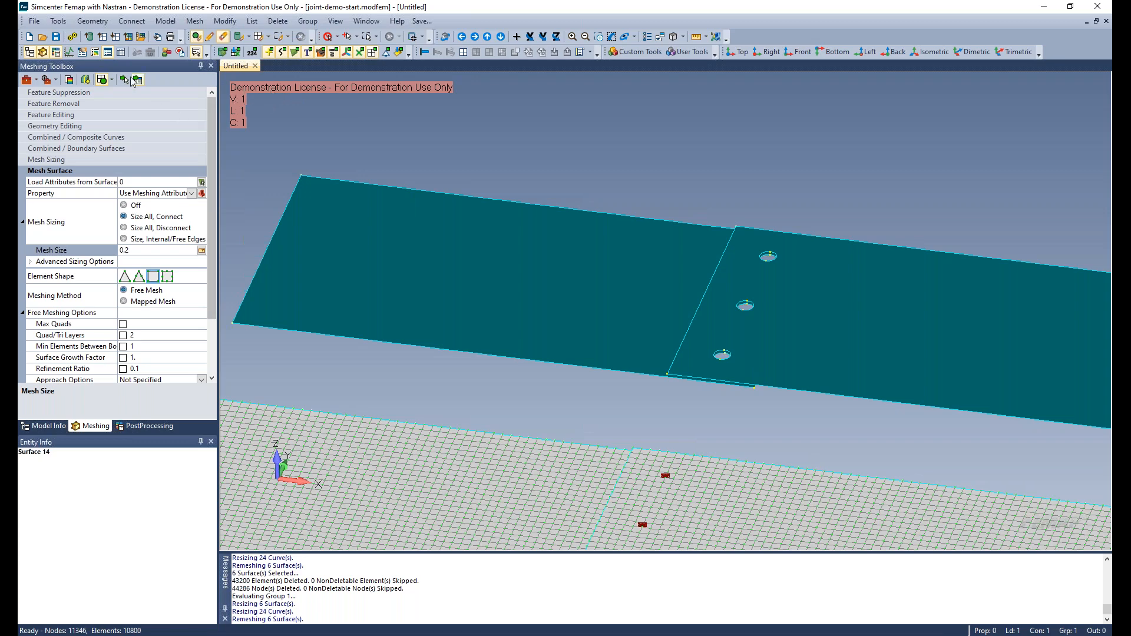
click(550, 269)
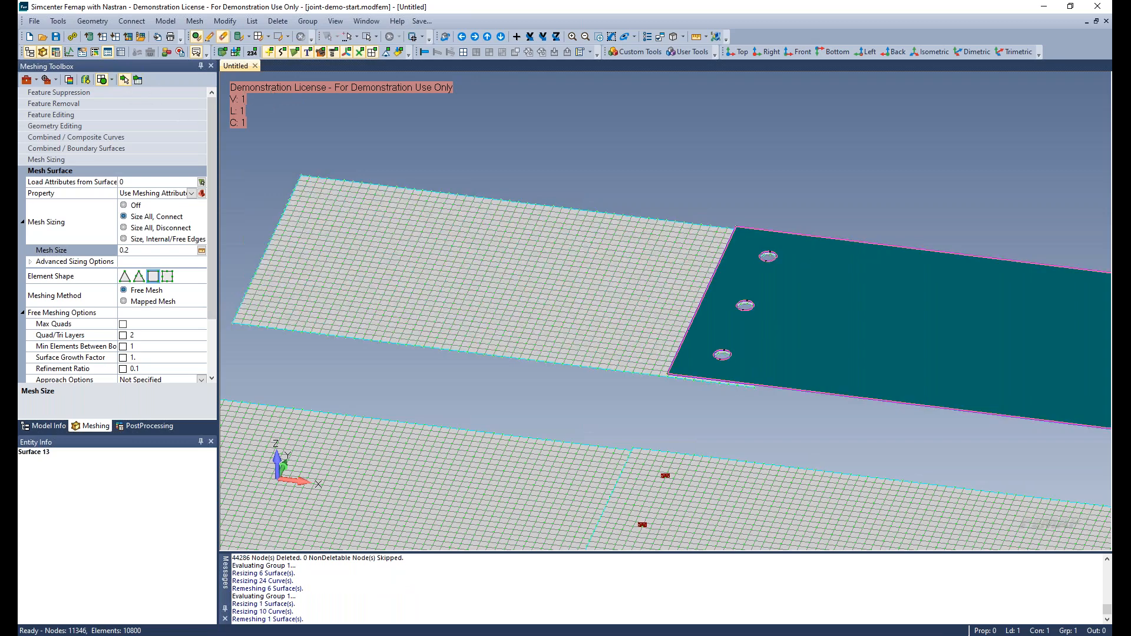
click(902, 329)
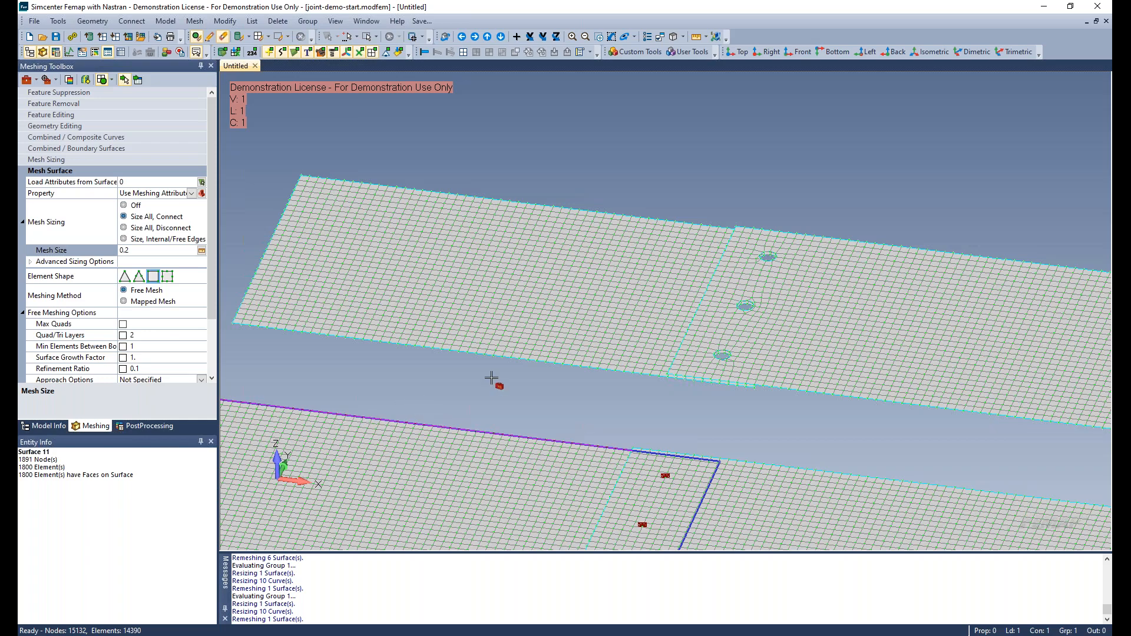
- Use Spider Curves to create a rigid spider in the rearmost hole of each overlapping plate, picking both half-circle edges per hole
scroll(718, 301, up, 6)
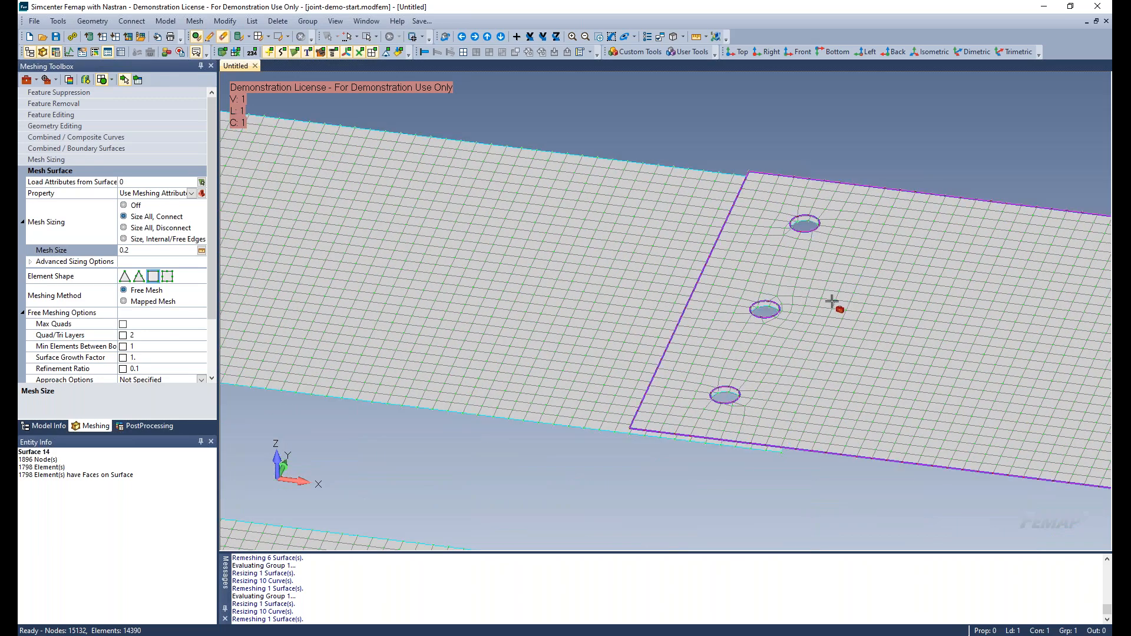
ctrl+middle_drag(834, 300, 759, 309)
scroll(745, 312, up, 3)
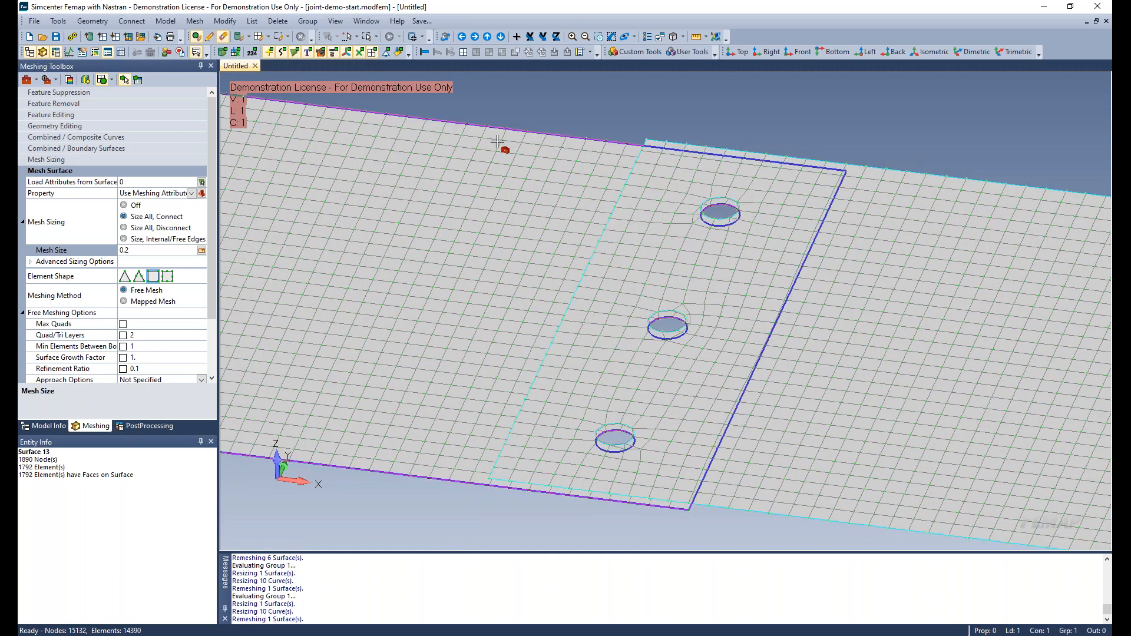
click(648, 52)
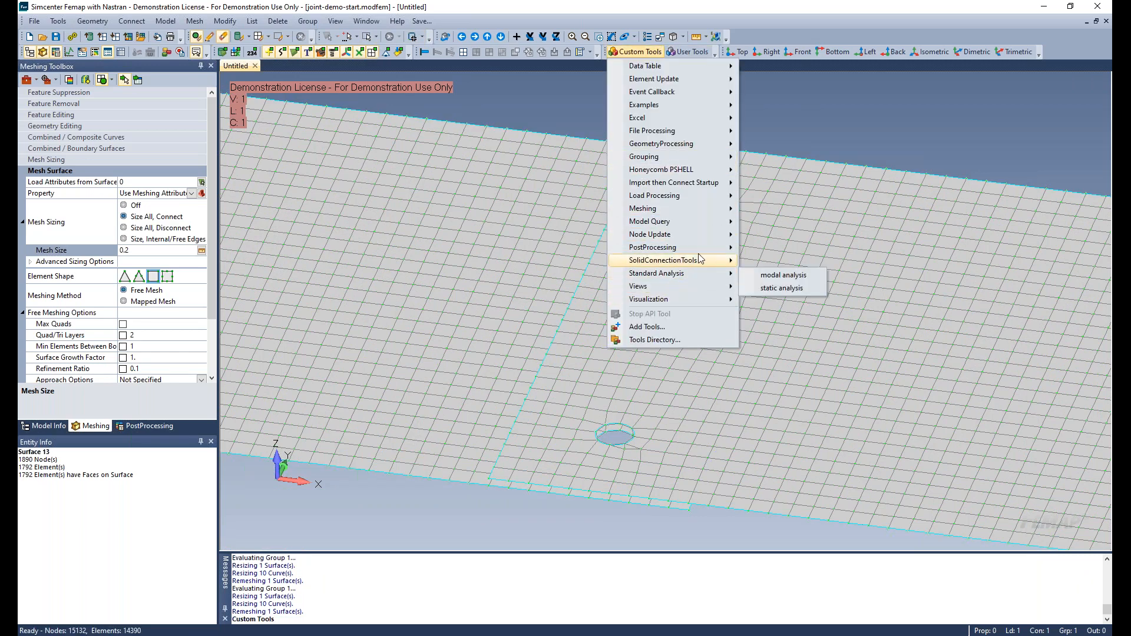
mouse_move(697, 223)
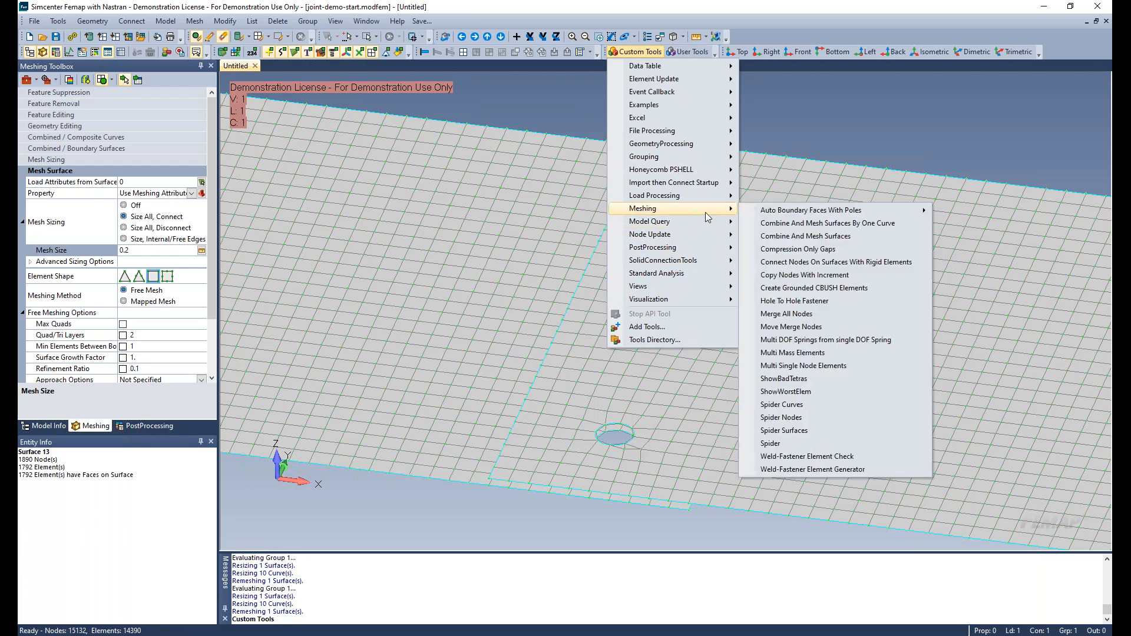
click(783, 404)
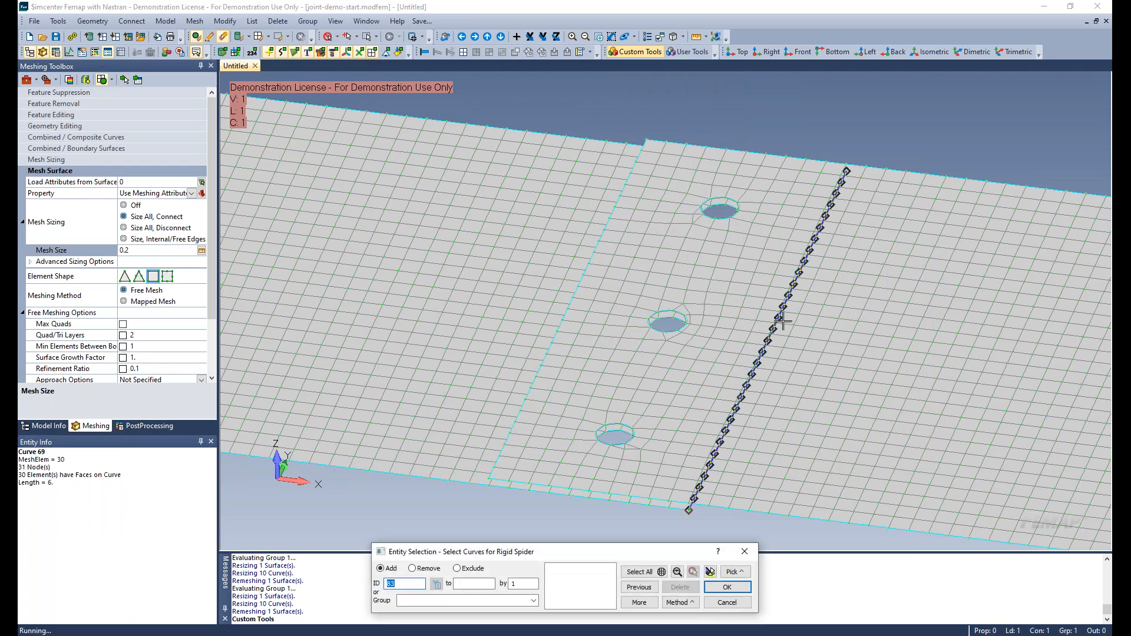
click(735, 218)
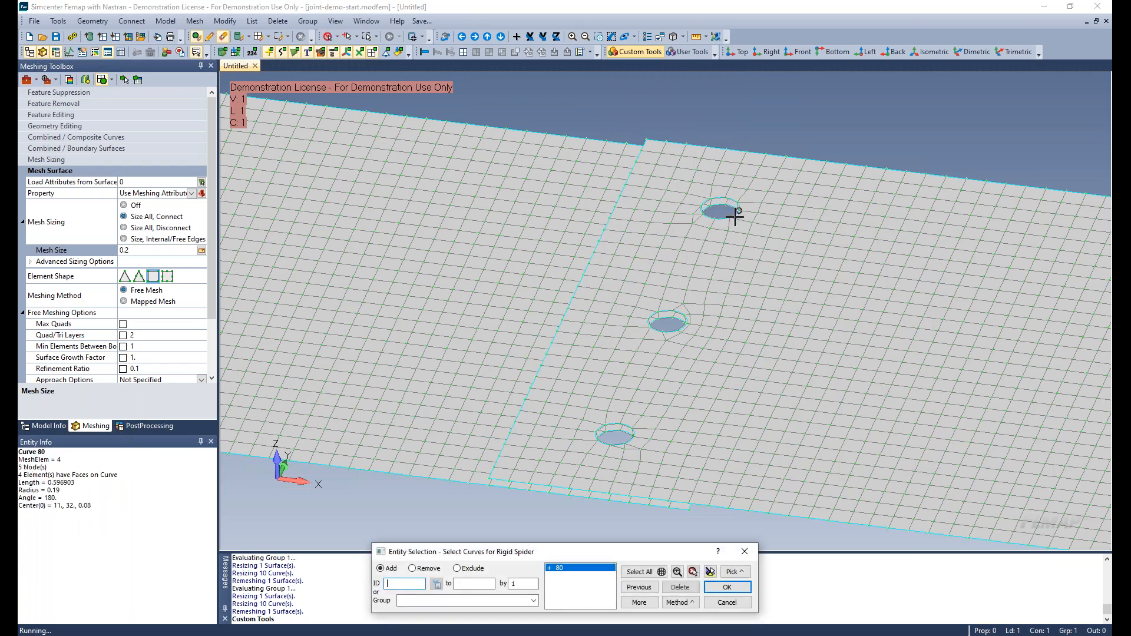
click(702, 209)
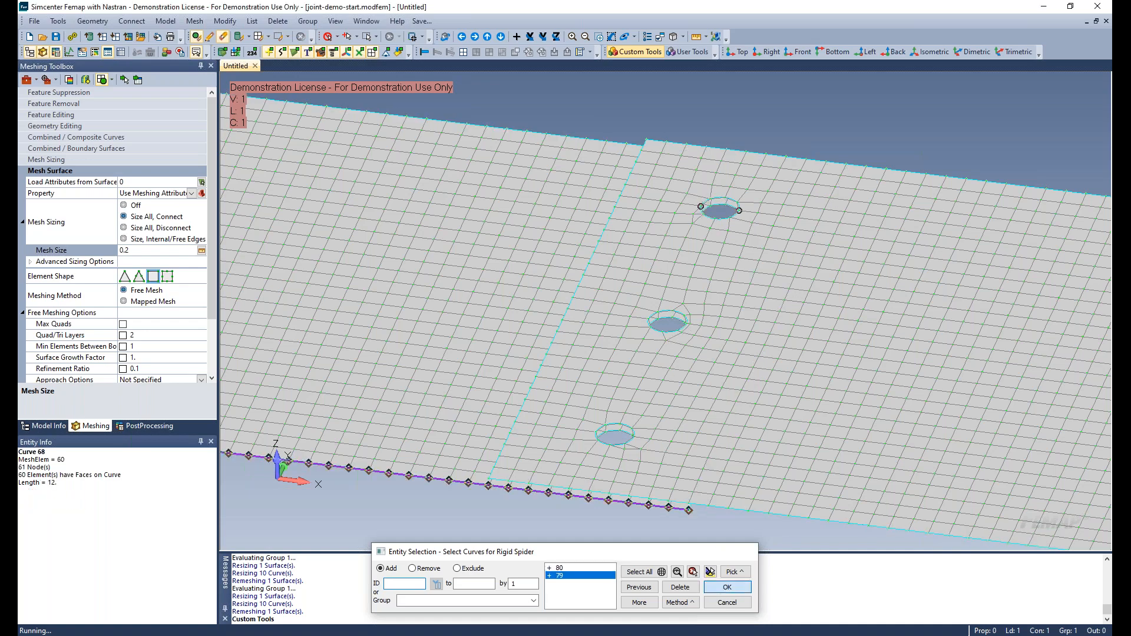
click(726, 588)
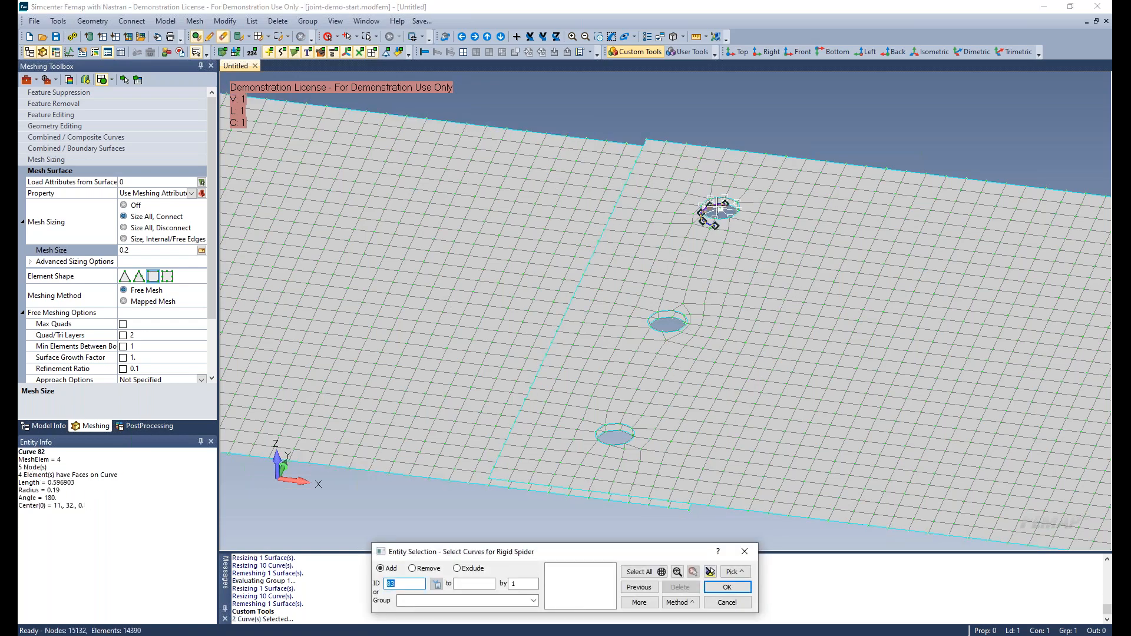
click(701, 232)
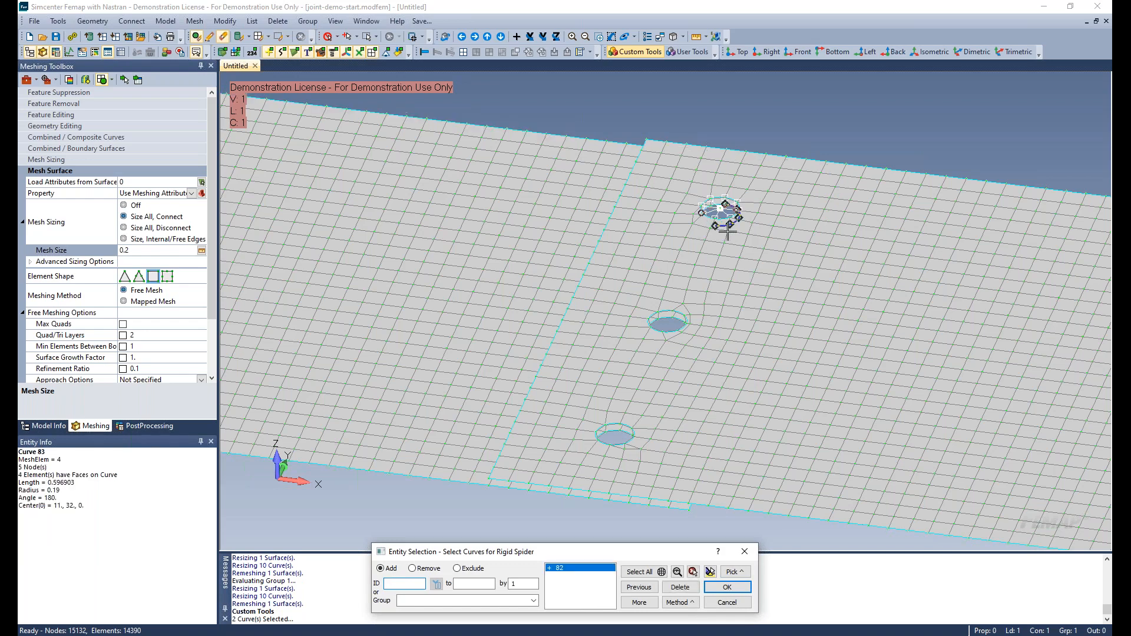
click(715, 210)
click(727, 587)
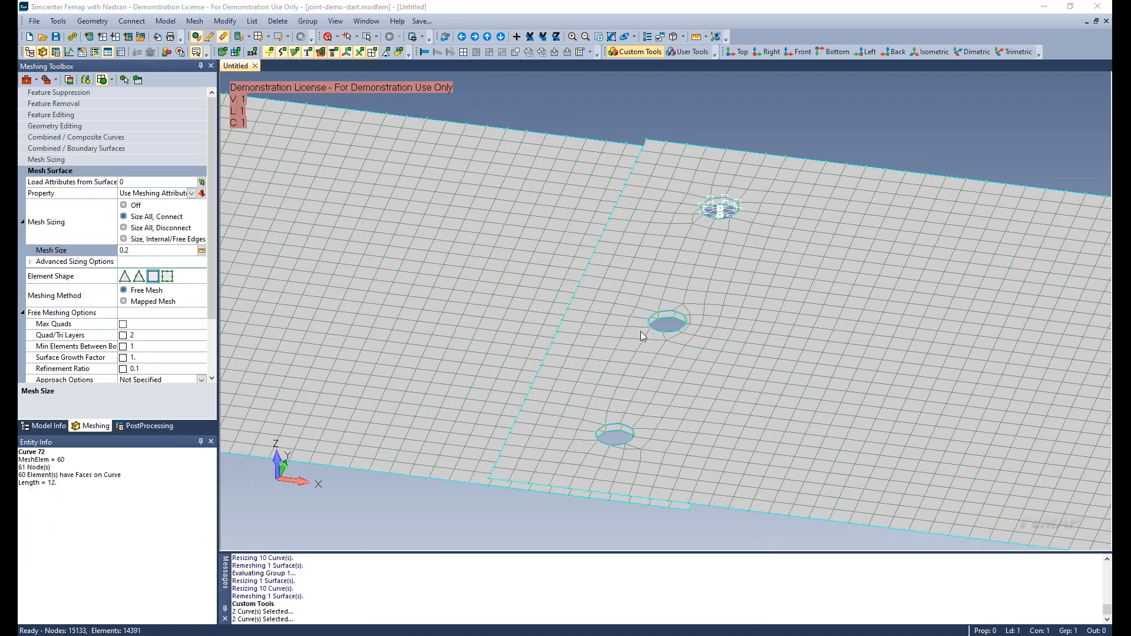
- Create rigid spiders in the middle hole of both the upper and lower plates from their half-circle edge curves
click(669, 325)
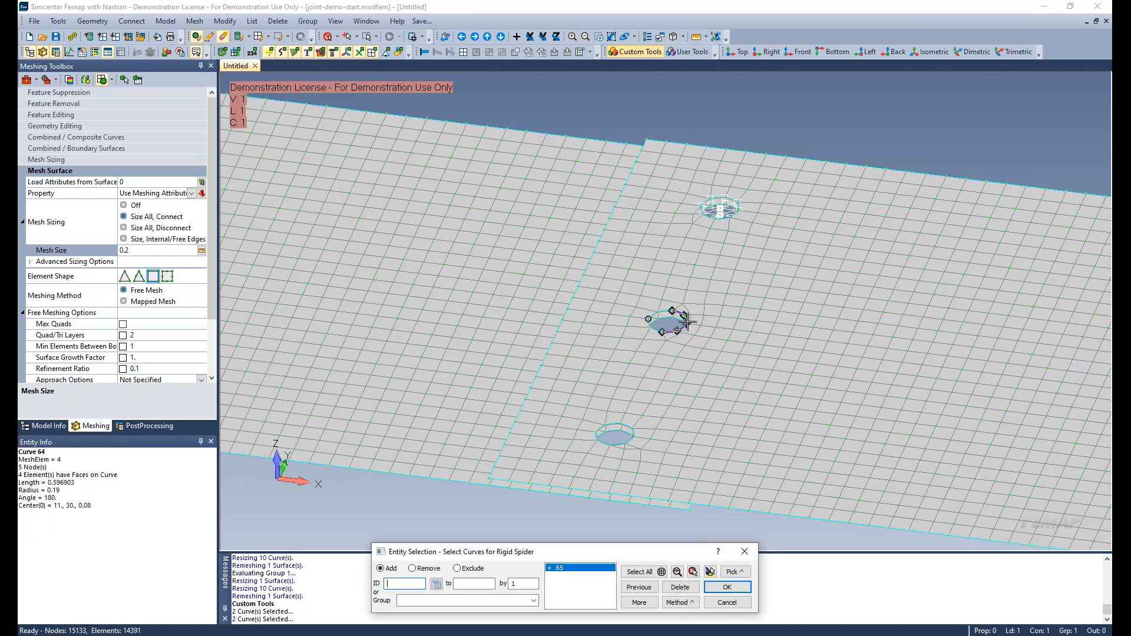
click(663, 323)
click(715, 592)
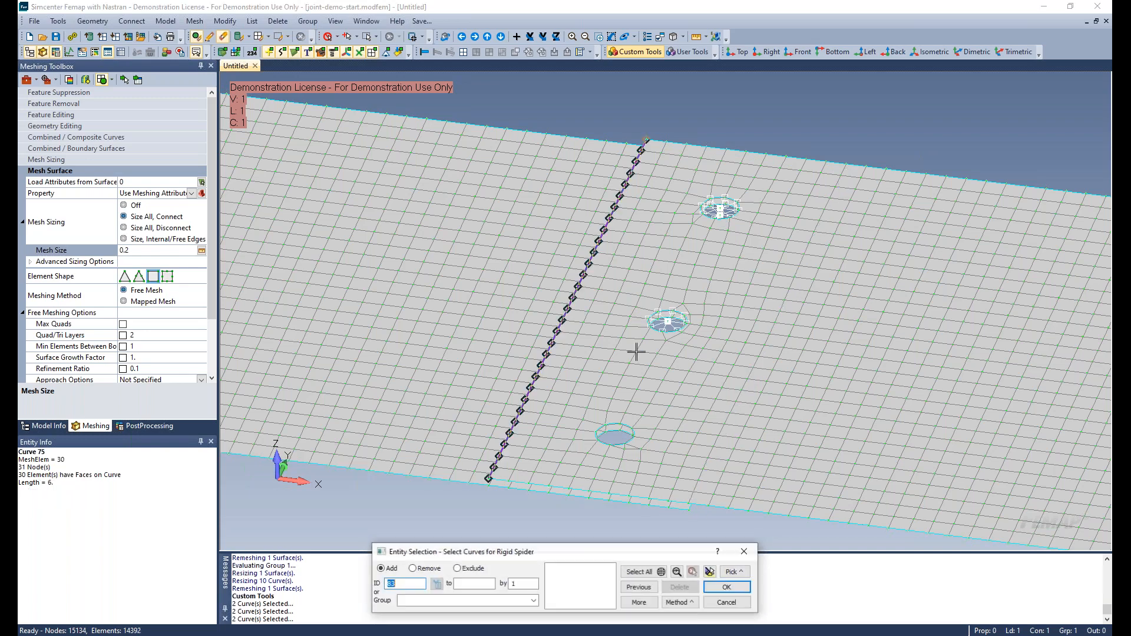
click(662, 323)
click(687, 346)
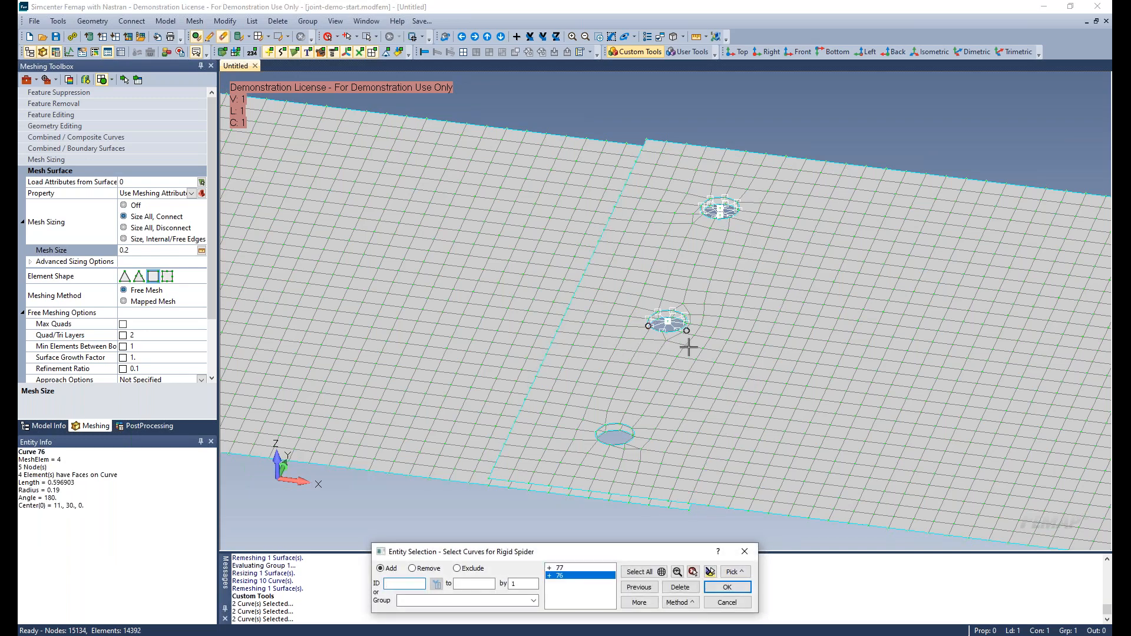
click(724, 587)
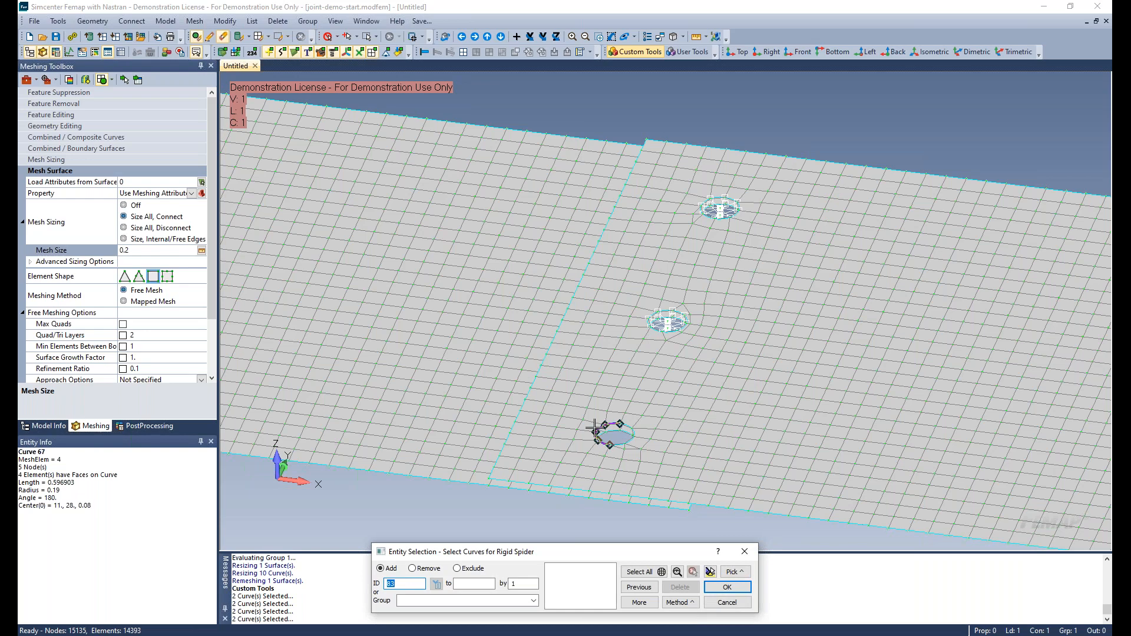
- Create rigid spiders in the frontmost hole of both overlapping plates from their half-circle edge curves, finishing the Spider Curves command
click(631, 430)
click(621, 443)
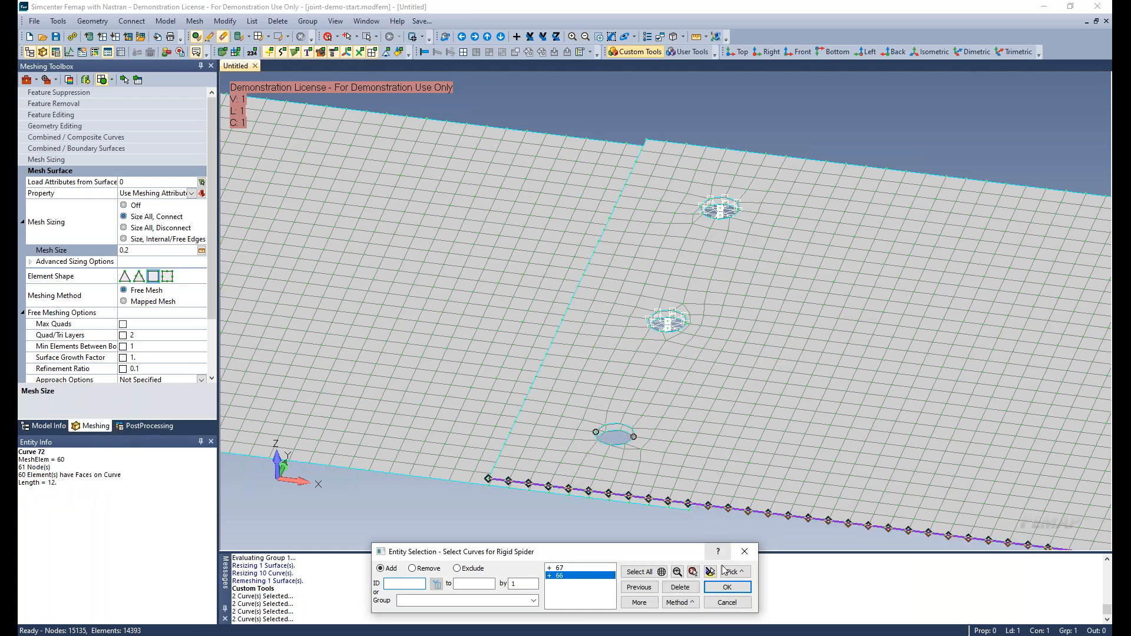
click(727, 588)
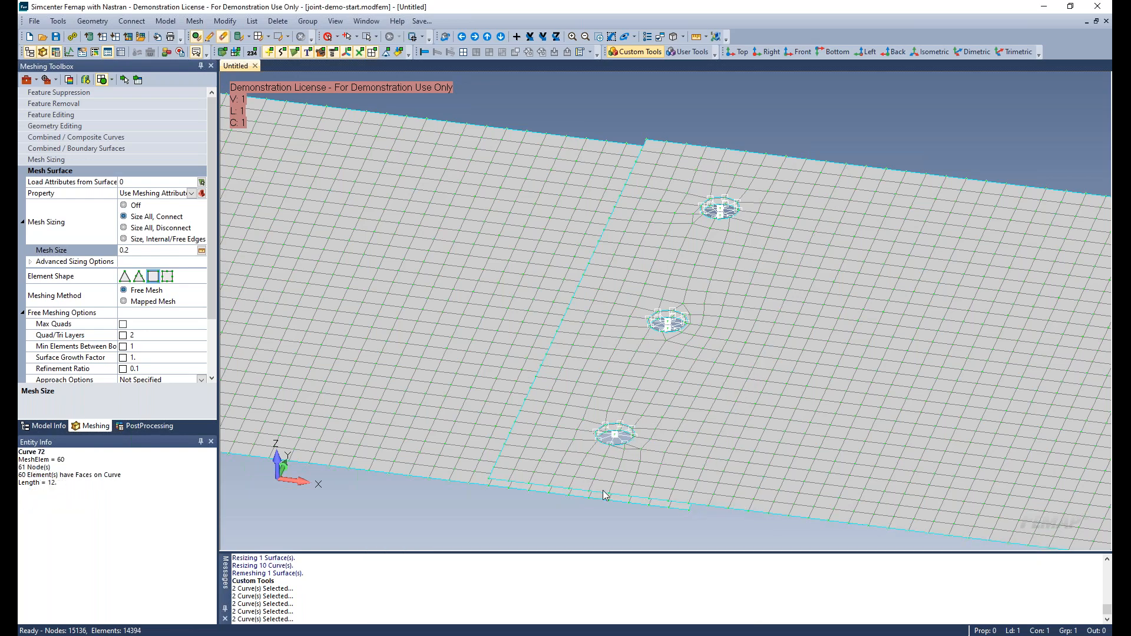
click(614, 445)
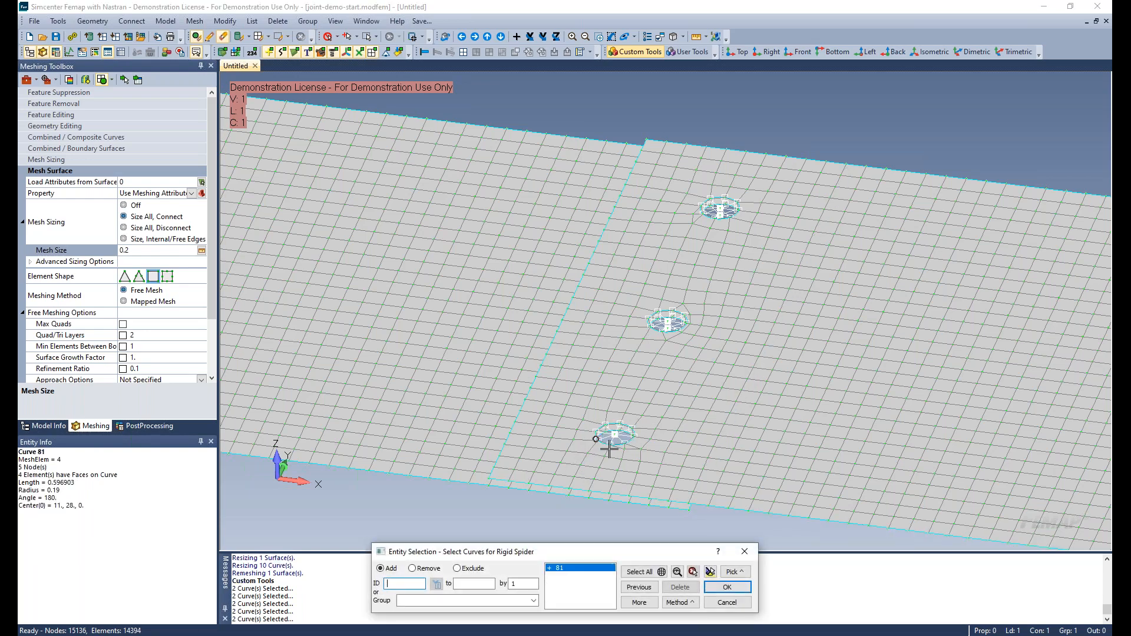
click(726, 588)
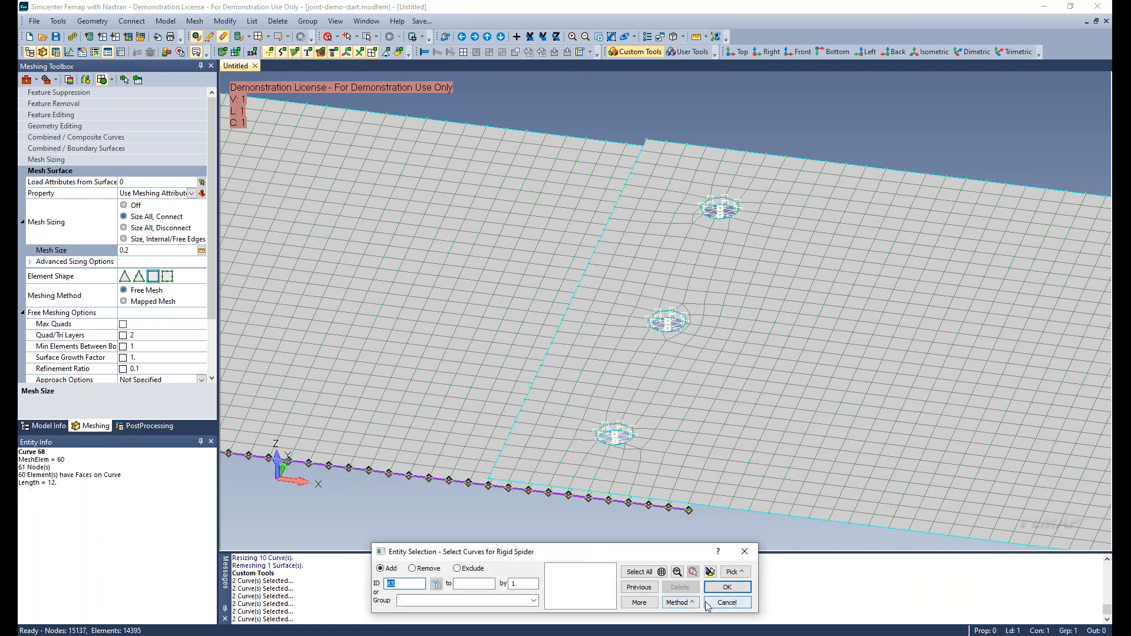
click(727, 602)
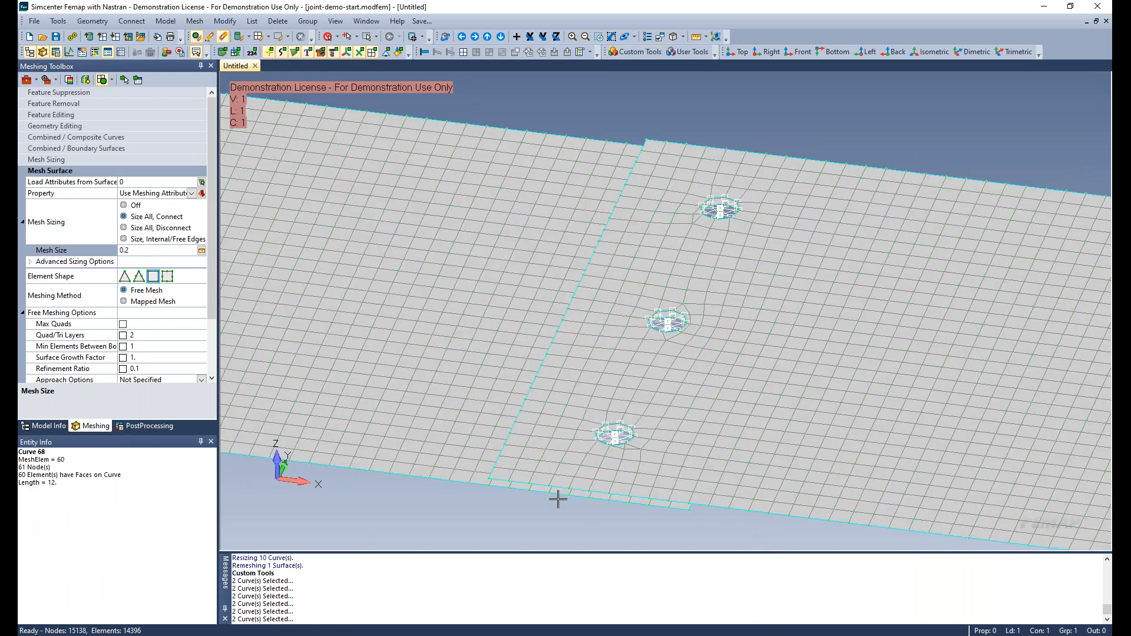
- Start Mesh Closest Link for the front joint and choose the upper-plate node at each of its three fastener locations as the source nodes
key(ctrl+a)
mouse_move(662, 456)
middle_down()
mouse_move(606, 457)
mouse_move(688, 469)
mouse_move(659, 449)
middle_up()
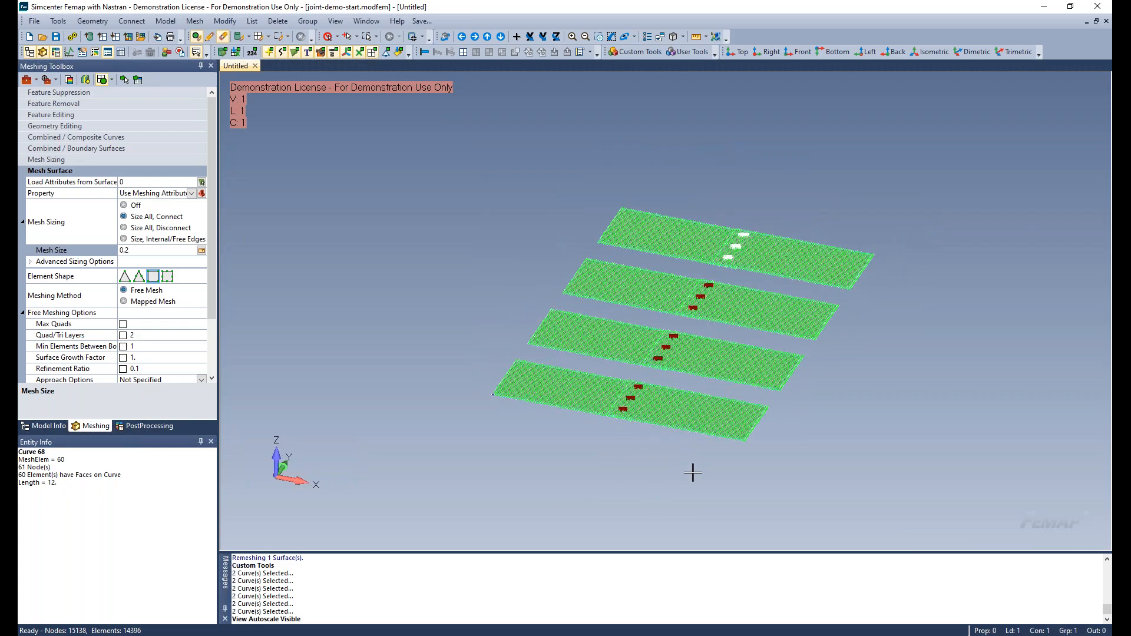
scroll(661, 365, up, 2)
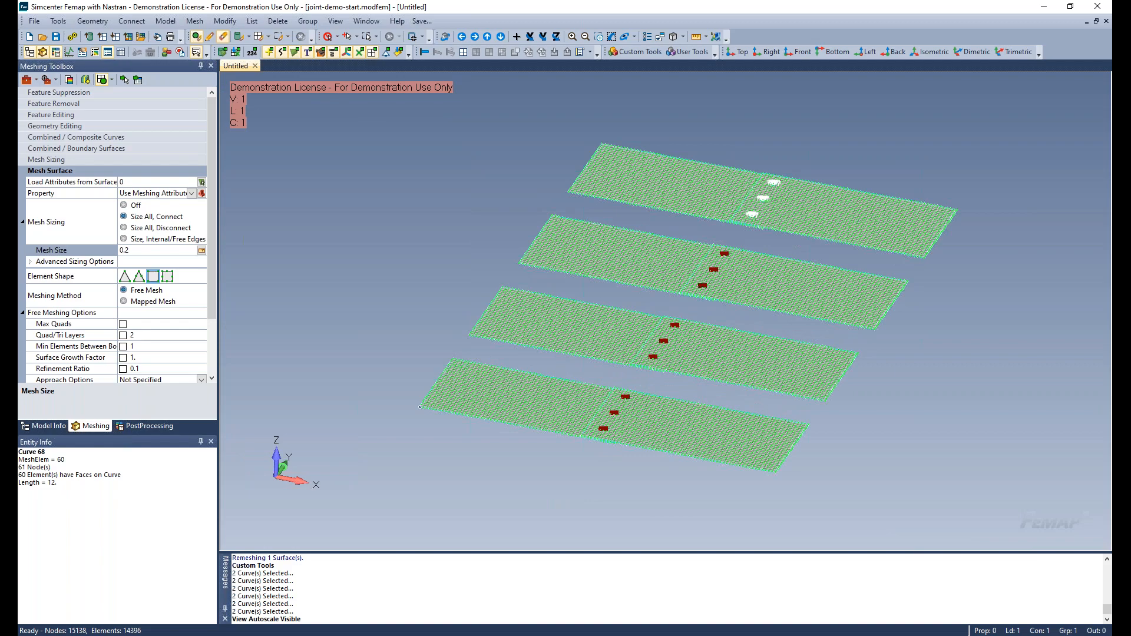
scroll(671, 362, up, 3)
scroll(742, 374, up, 2)
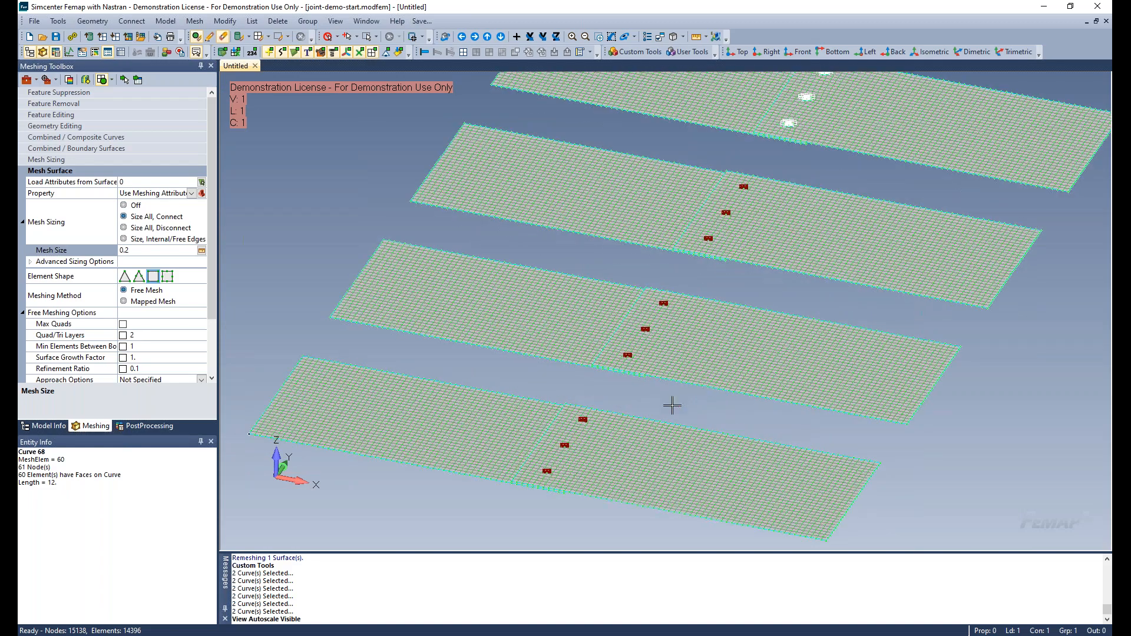
scroll(566, 463, up, 3)
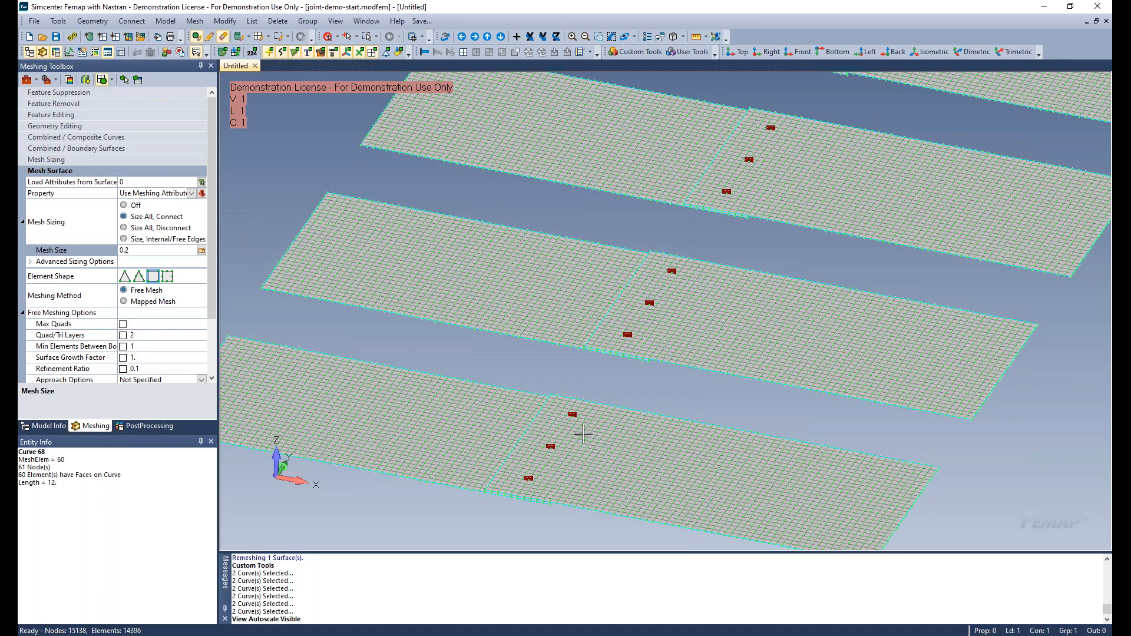
mouse_move(564, 452)
middle_down()
mouse_move(581, 412)
mouse_move(565, 454)
middle_up()
scroll(569, 453, up, 4)
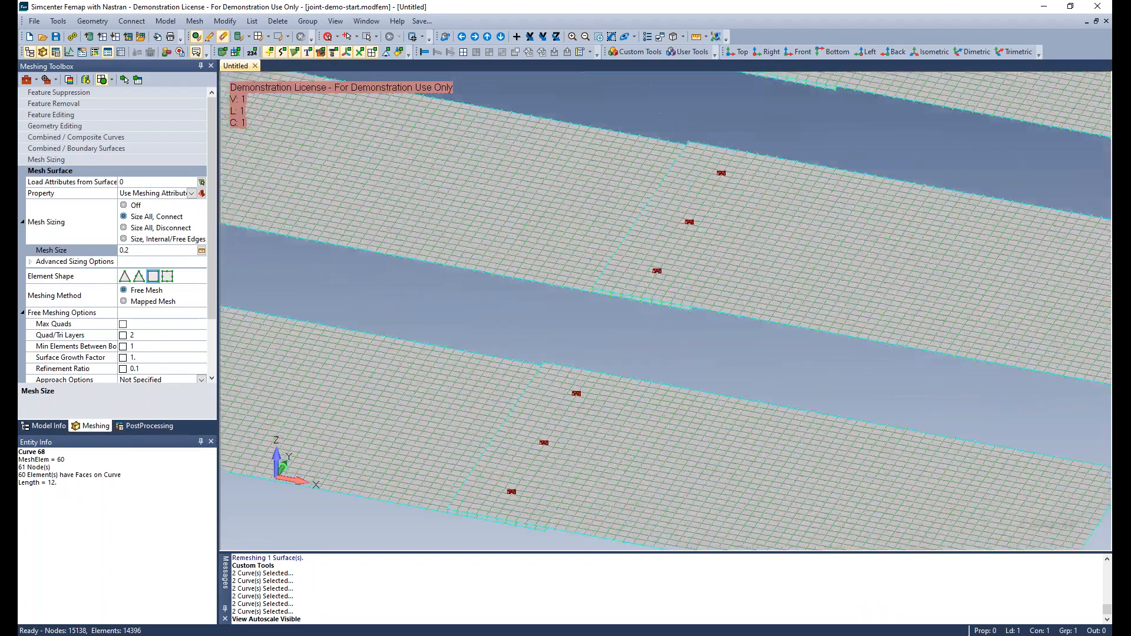
scroll(512, 490, up, 4)
middle_drag(513, 489, 419, 518)
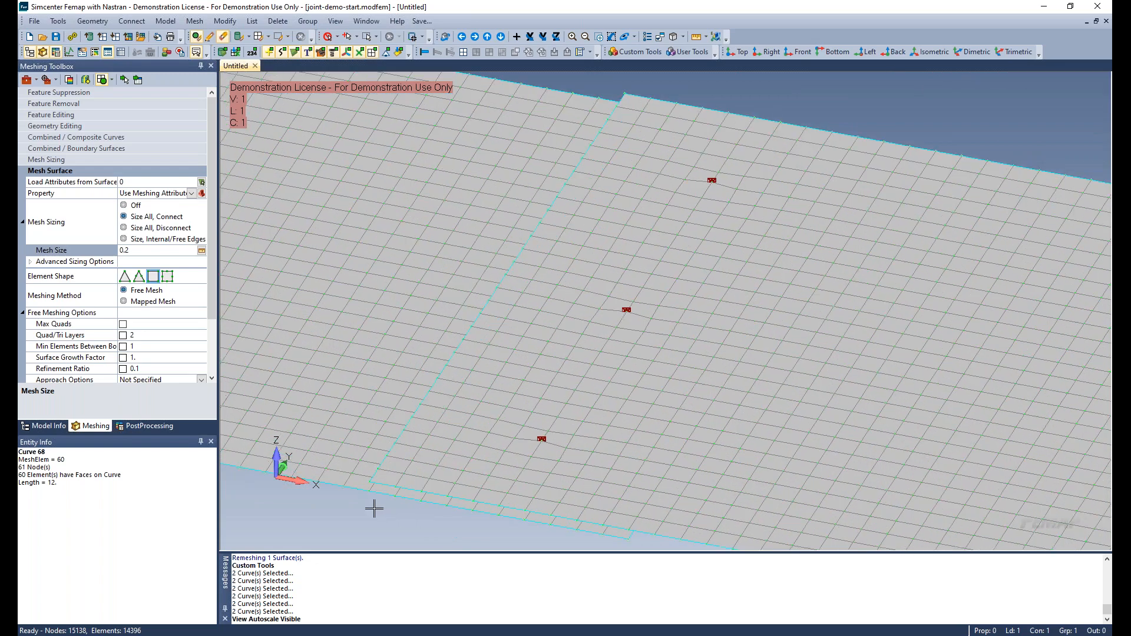
click(47, 426)
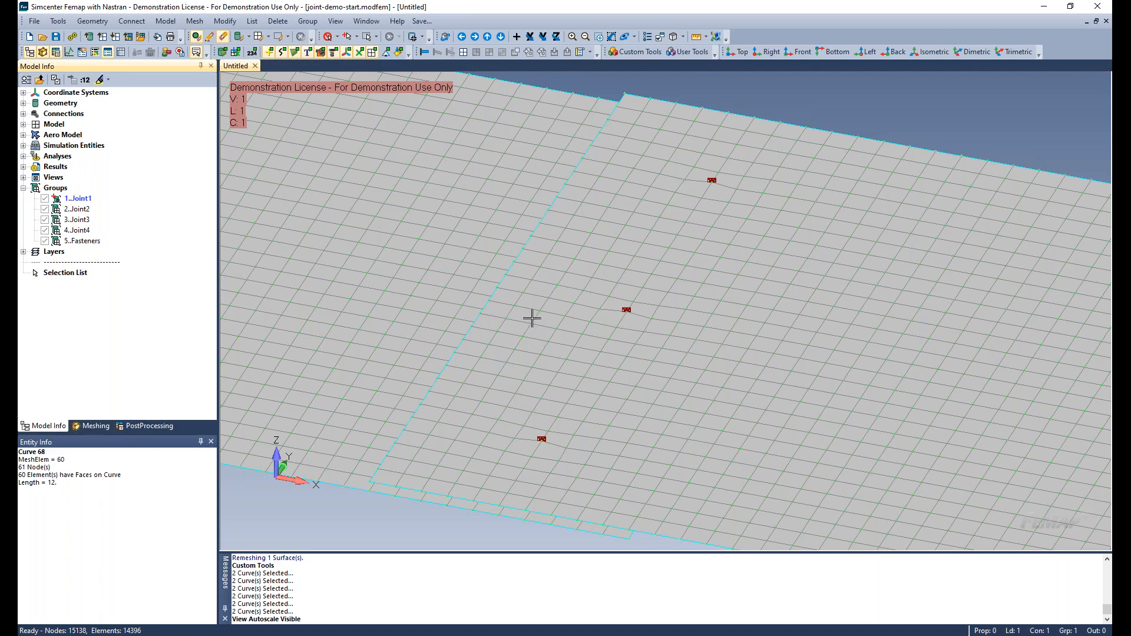
click(132, 21)
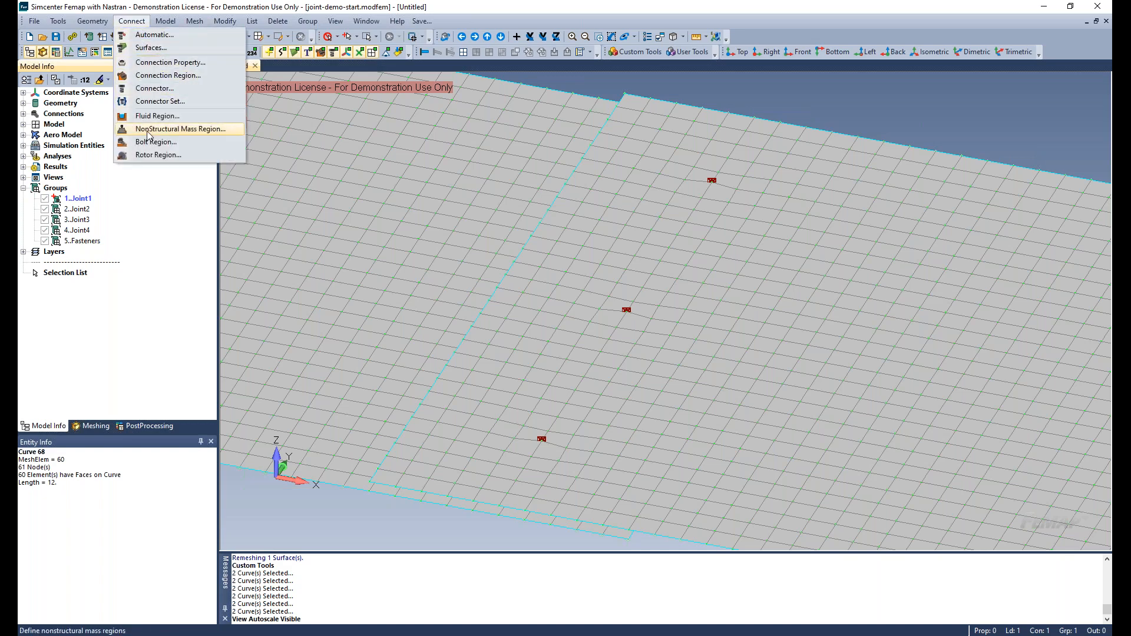
mouse_move(308, 21)
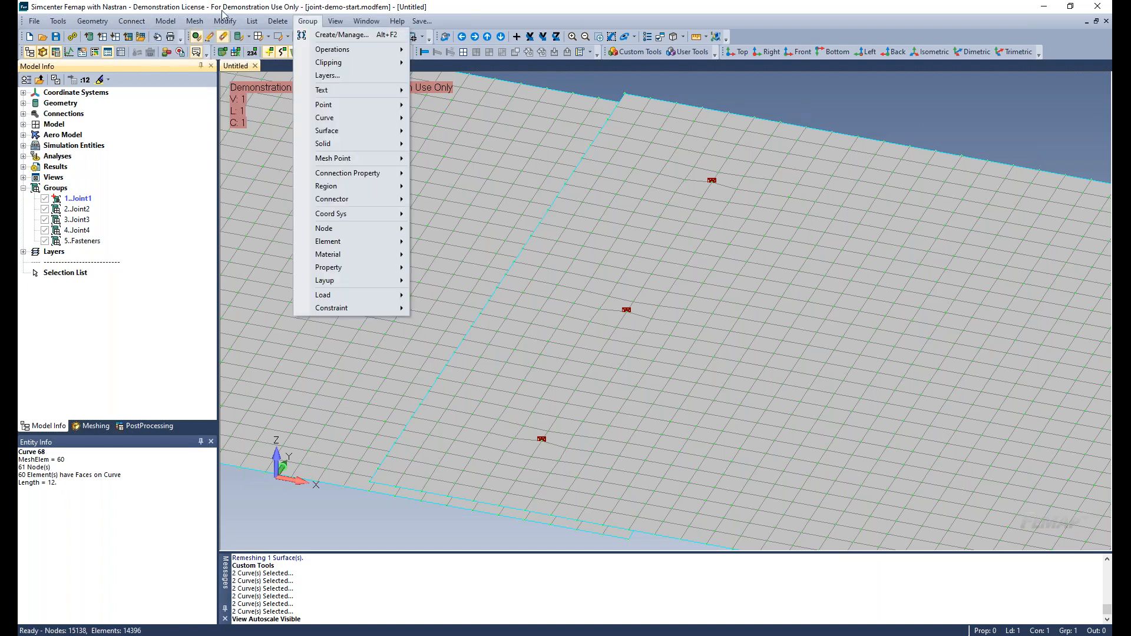
mouse_move(199, 21)
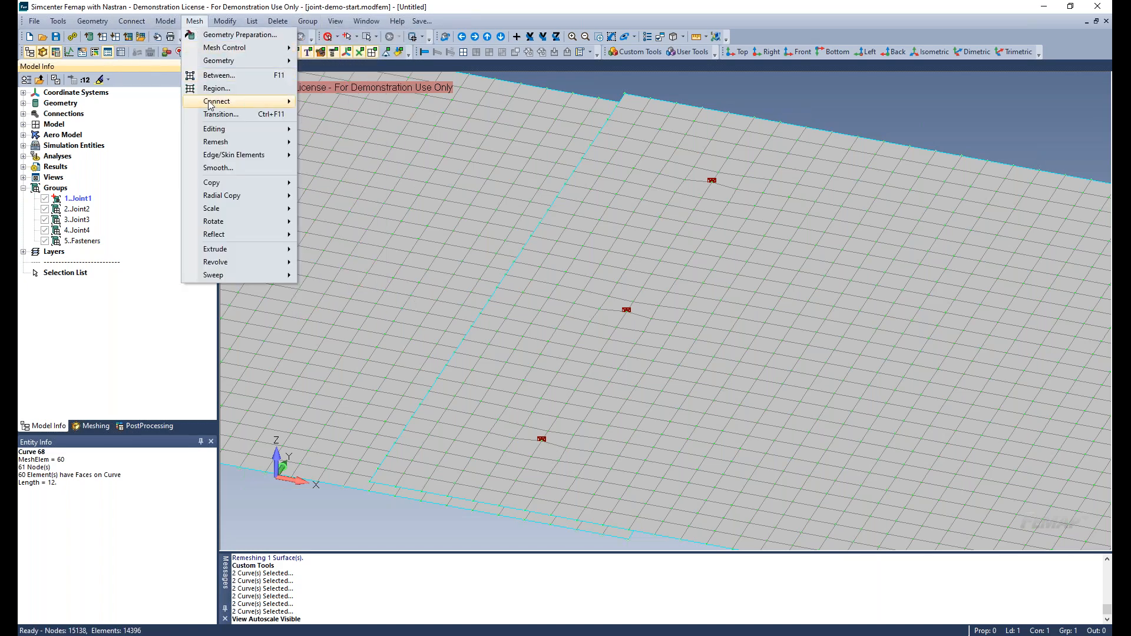
mouse_move(211, 104)
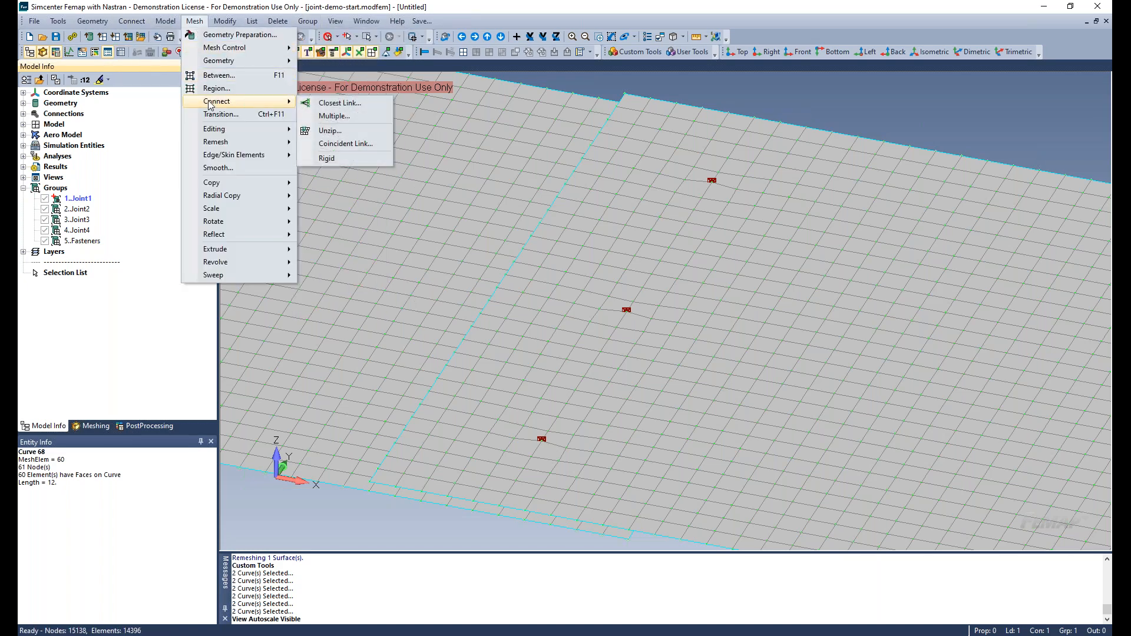
click(327, 108)
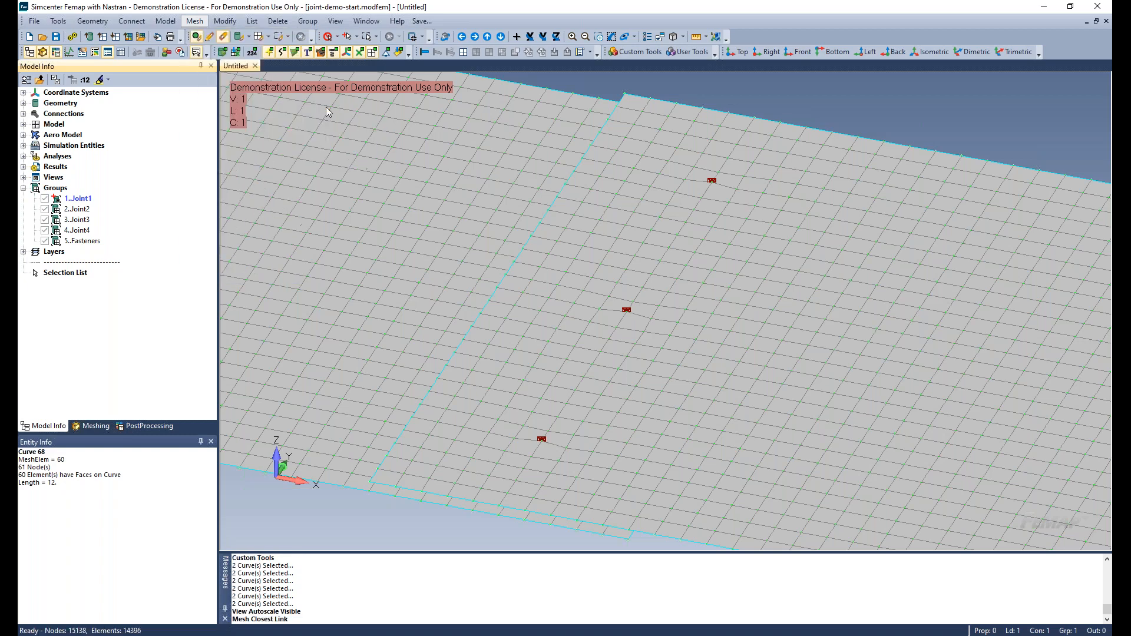
click(538, 438)
click(618, 308)
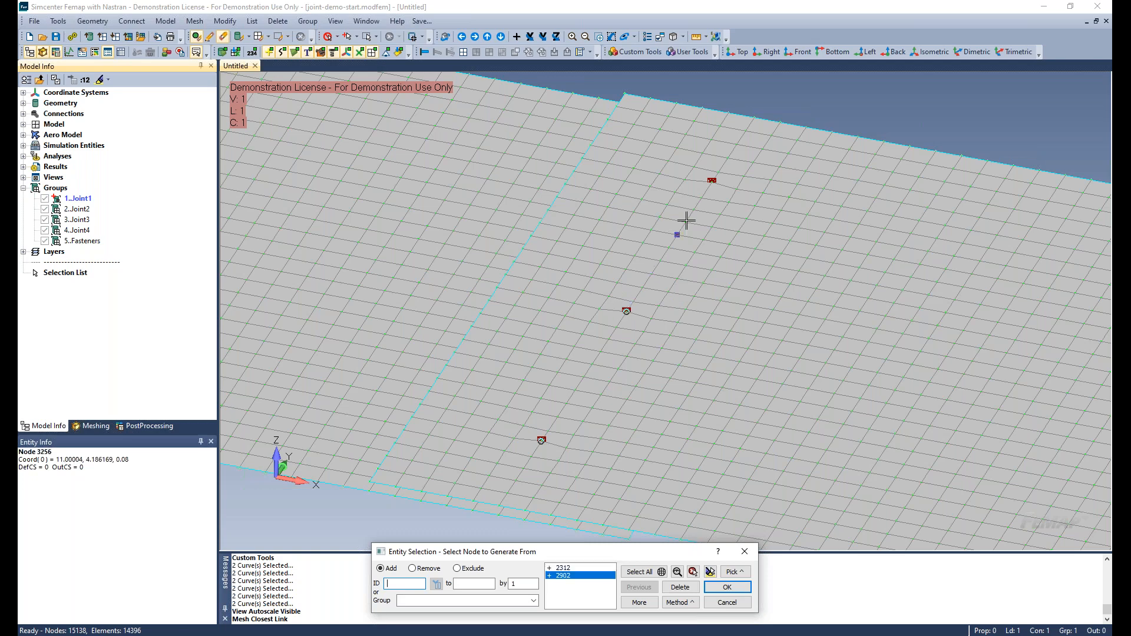
click(710, 179)
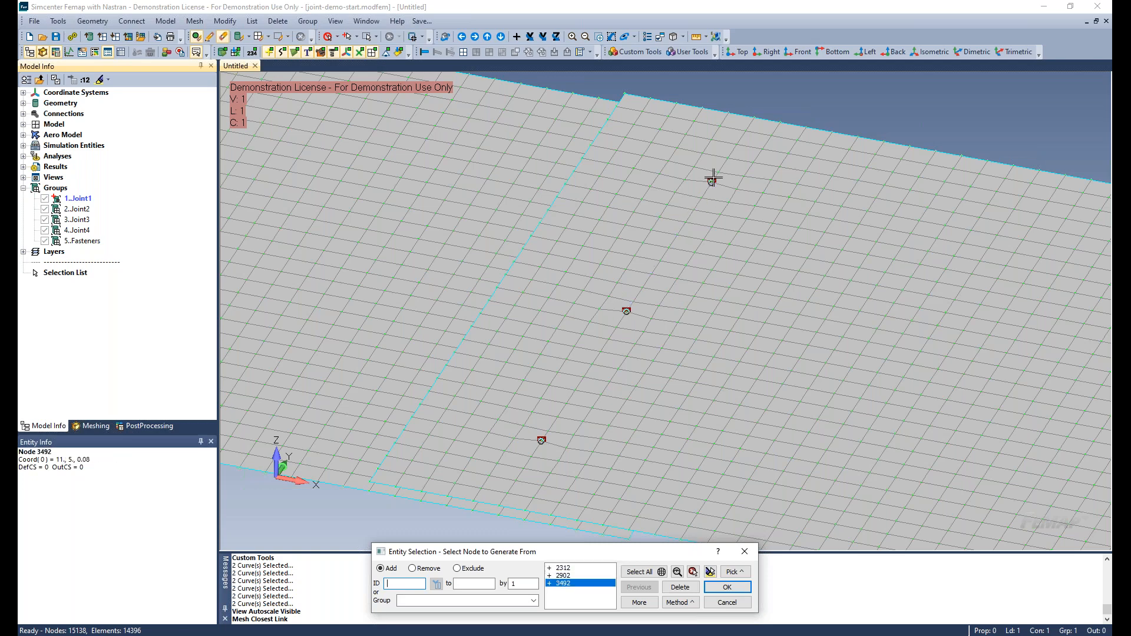
click(727, 587)
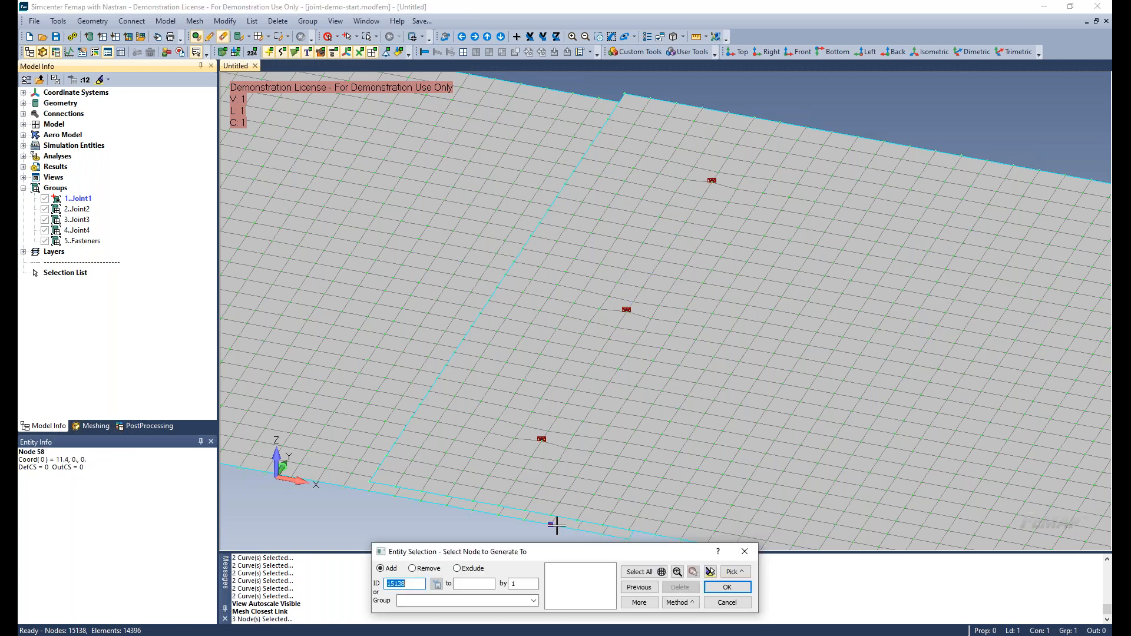
- Choose the three lower-plate nodes directly below the front joint's fastener locations as the nodes to generate to
click(549, 451)
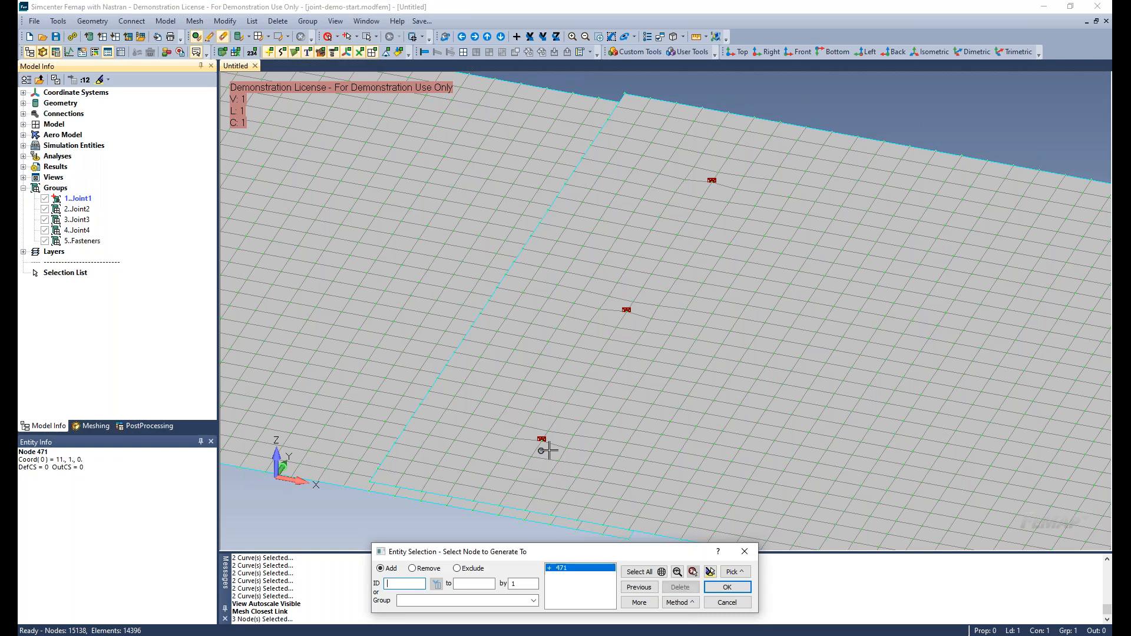
click(623, 317)
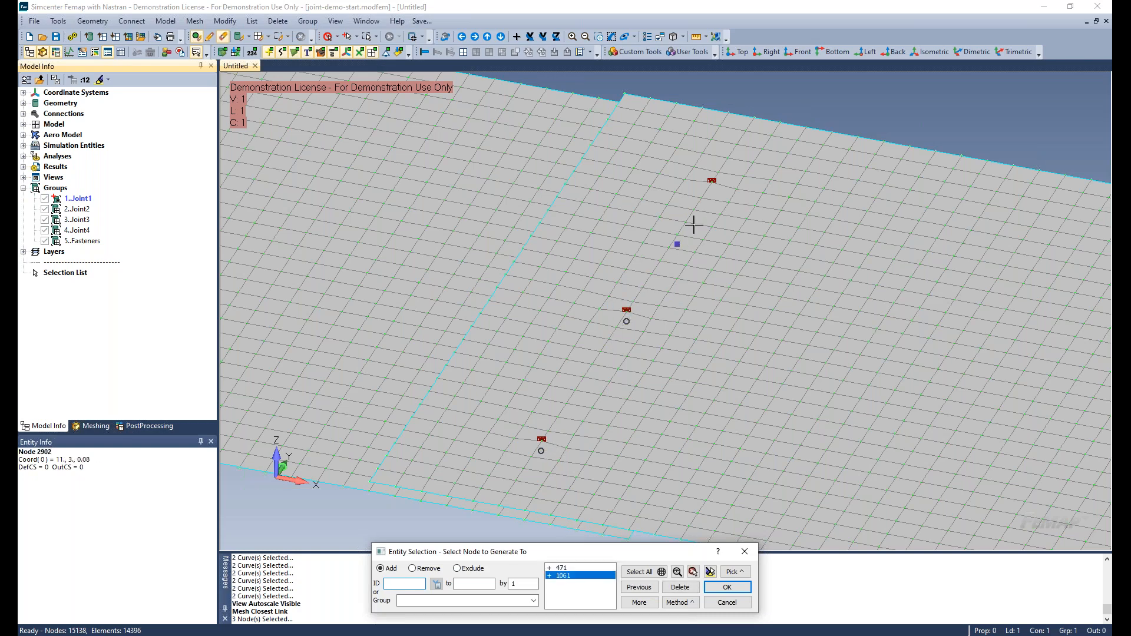
click(712, 191)
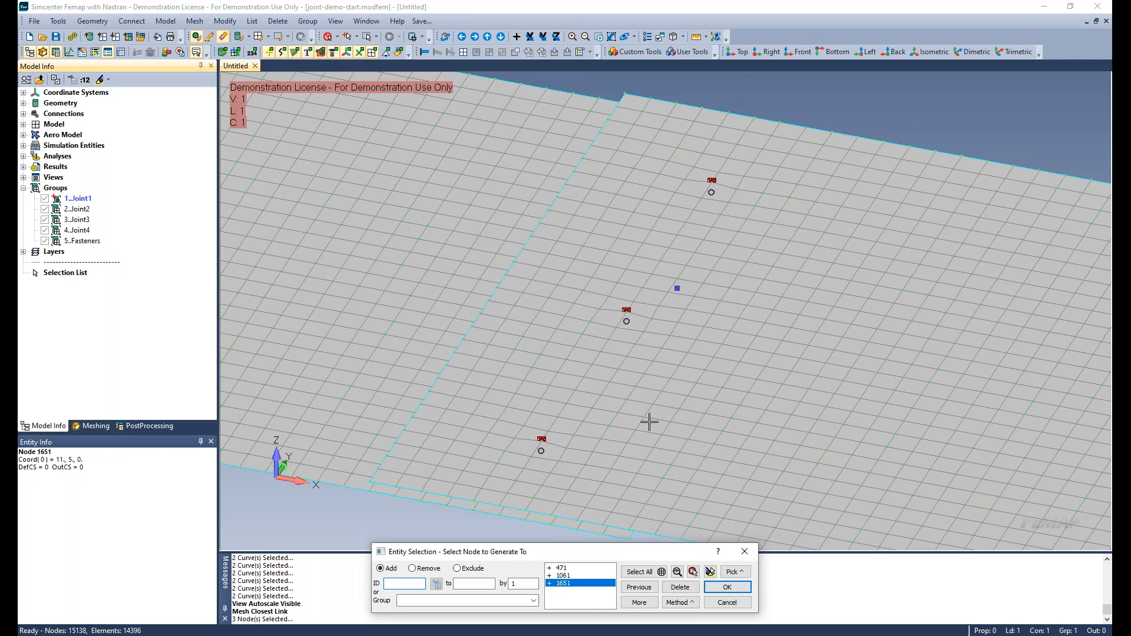
click(726, 588)
- Generate the front joint's connections as Rigid Elements, including the TX connection DOF
drag(554, 493, 414, 251)
click(308, 344)
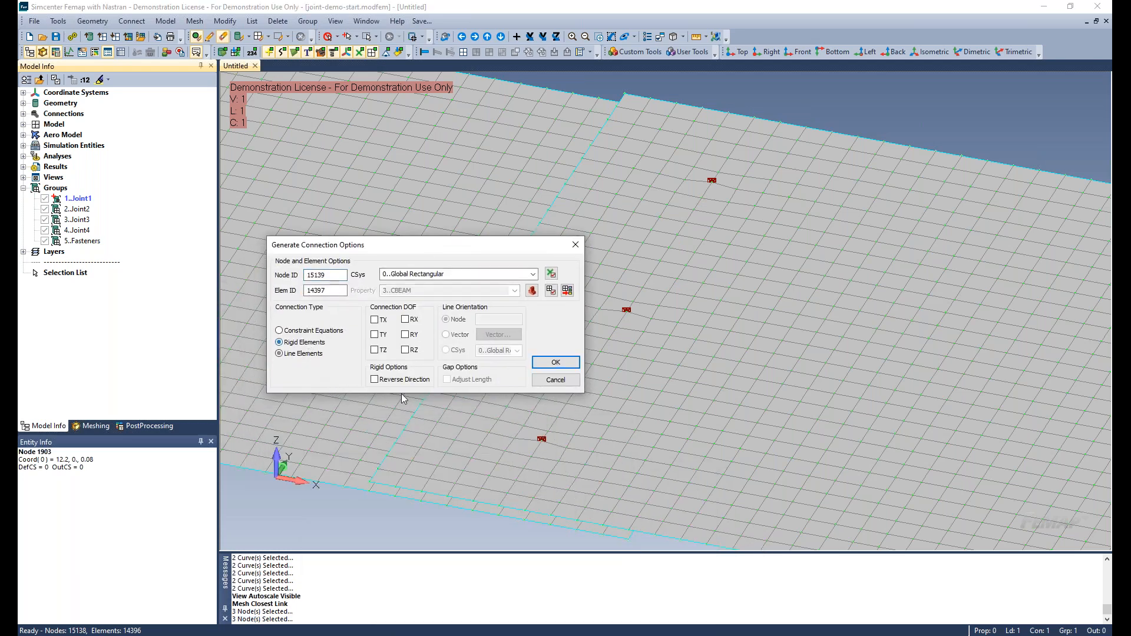
click(379, 321)
click(556, 362)
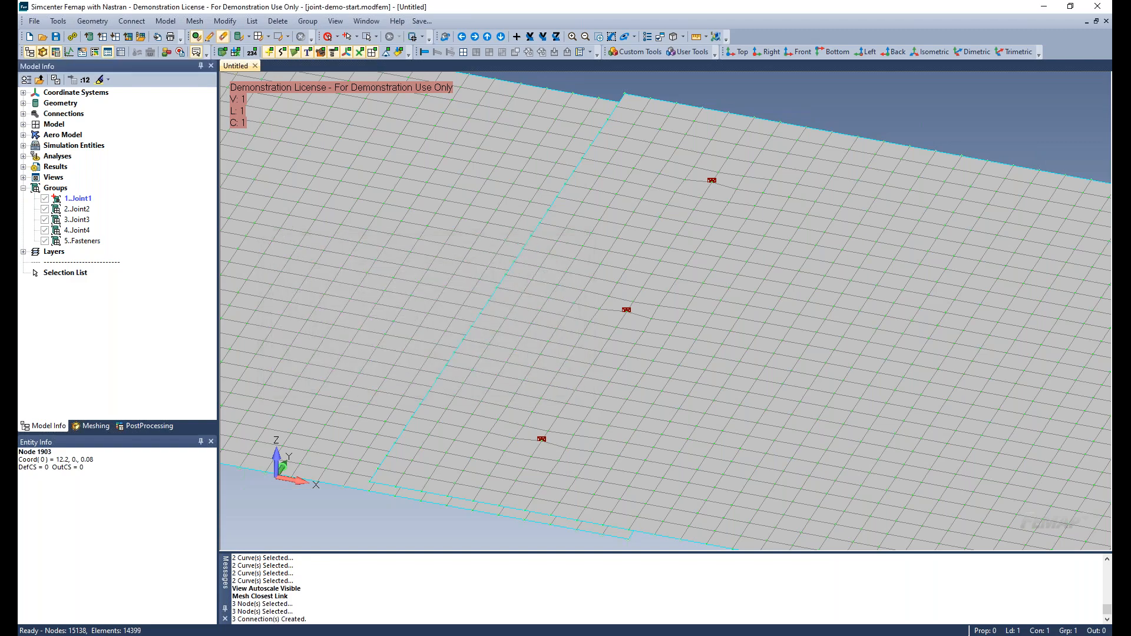
- Start Mesh Closest Link for the second joint from the front and choose the upper-plate node at its frontmost fastener location as a source
mouse_move(487, 427)
middle_down()
mouse_move(515, 354)
mouse_move(492, 408)
middle_up()
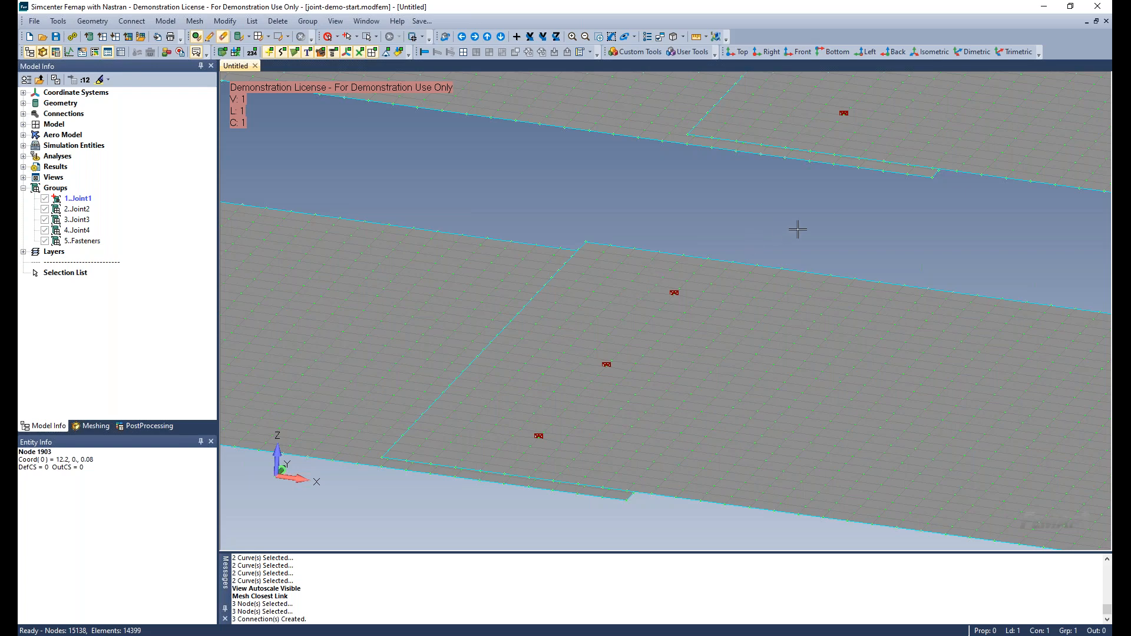
ctrl+middle_drag(797, 229, 525, 482)
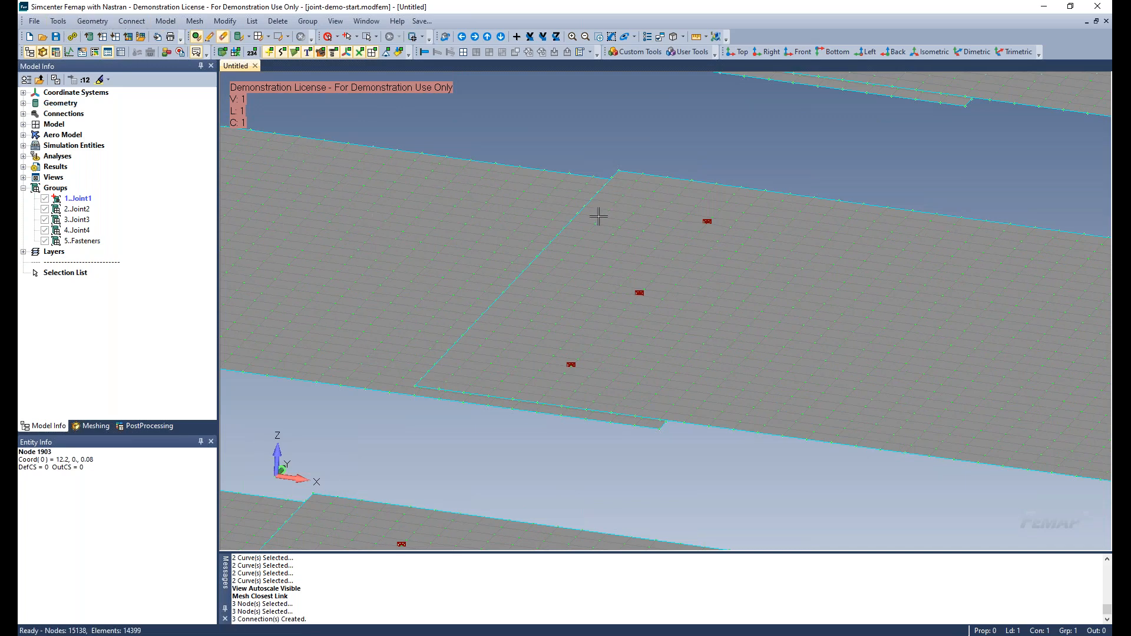
scroll(598, 212, up, 2)
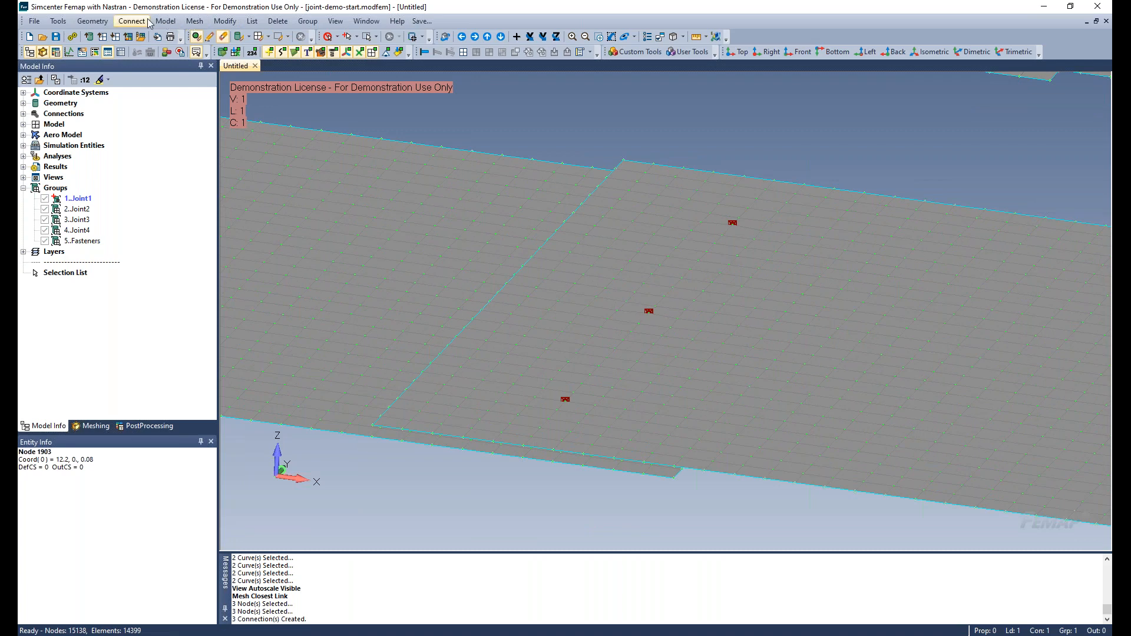
click(194, 21)
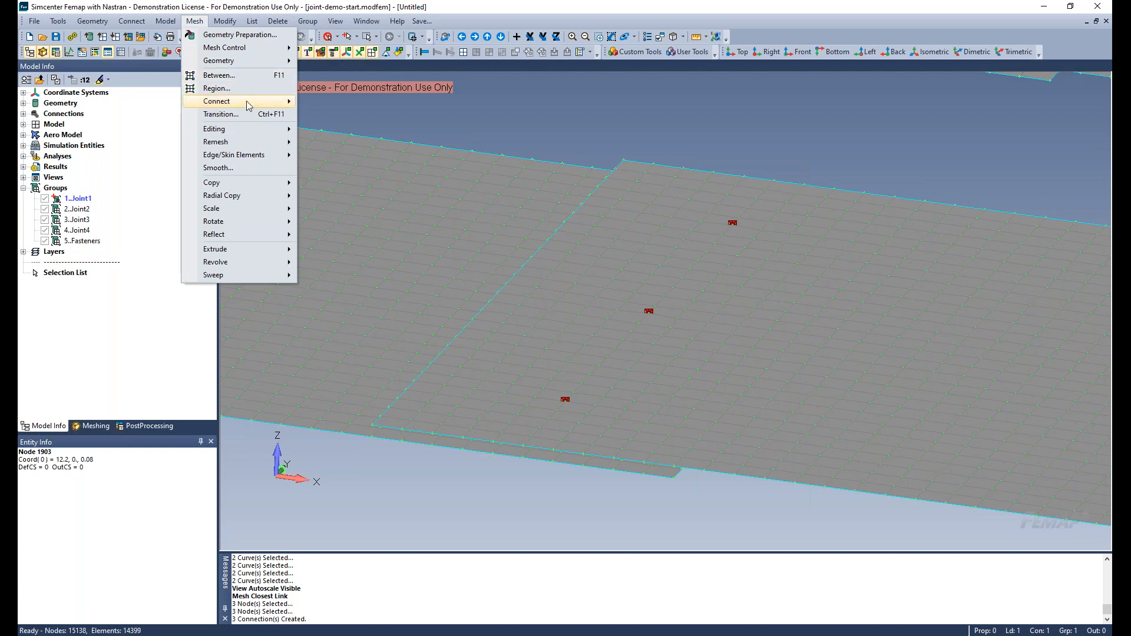
mouse_move(254, 102)
click(322, 104)
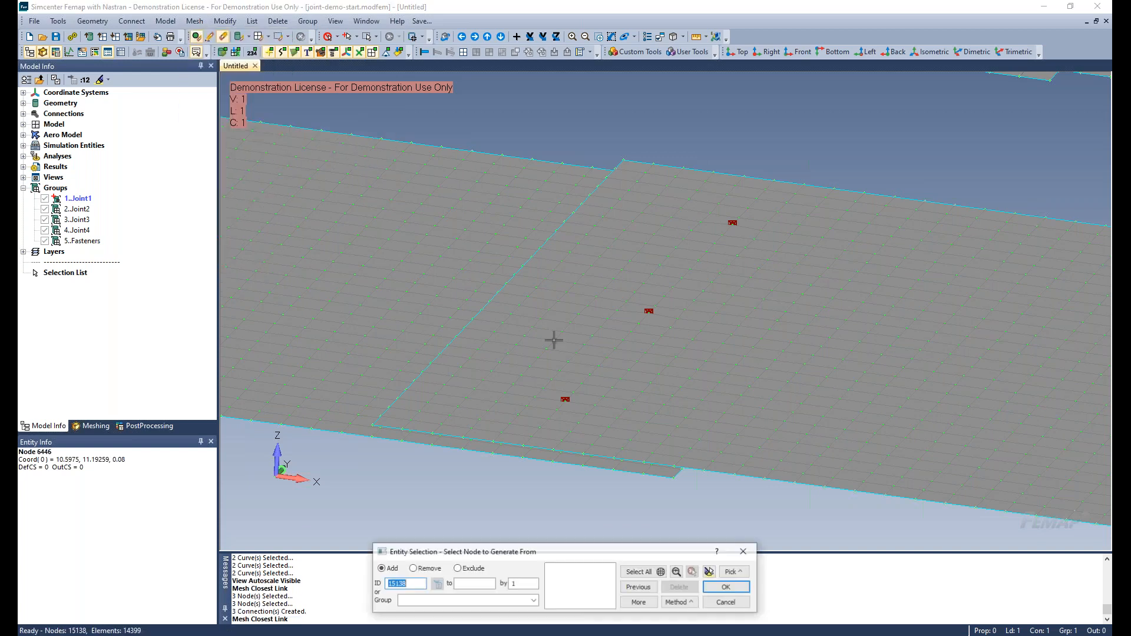
click(560, 396)
click(564, 411)
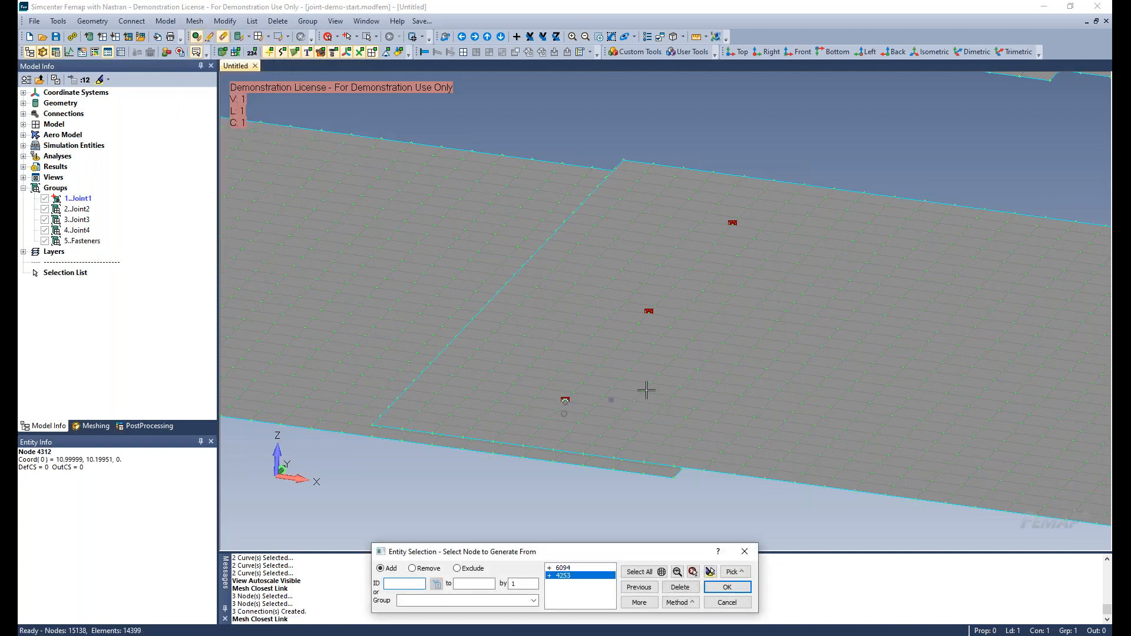
click(648, 318)
click(647, 322)
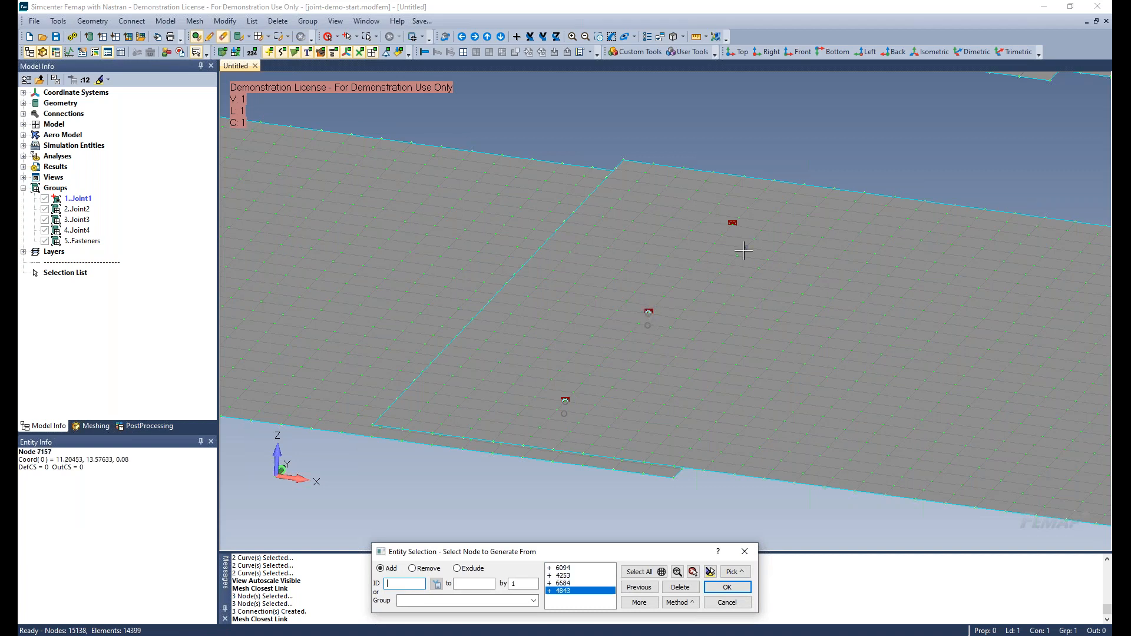
click(731, 223)
click(730, 234)
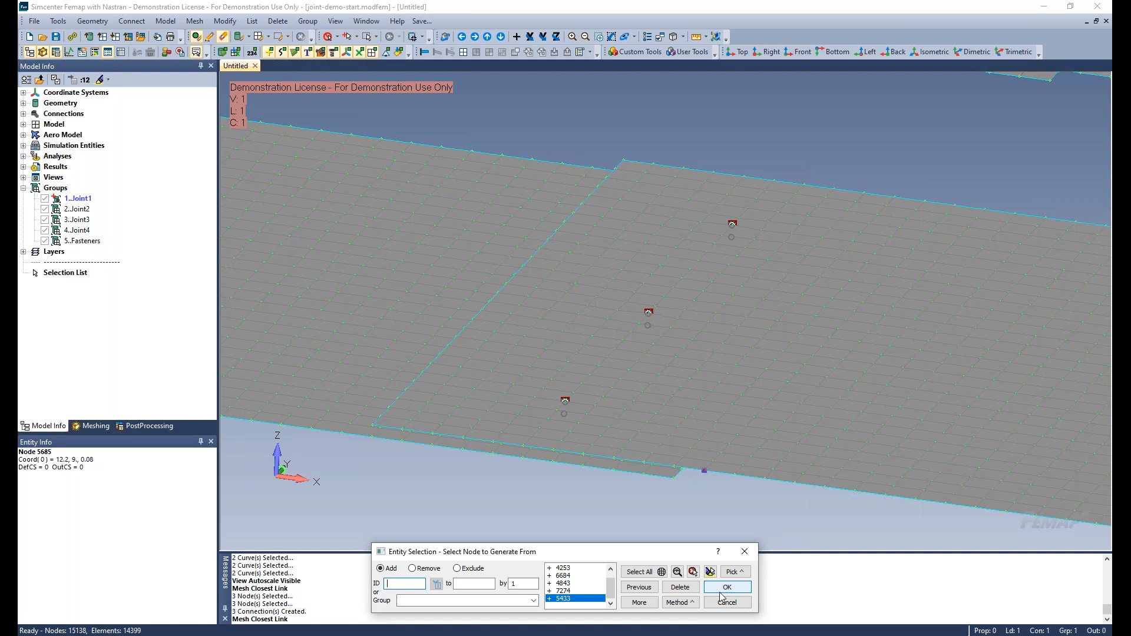
click(687, 590)
click(688, 591)
click(688, 592)
click(688, 591)
click(688, 592)
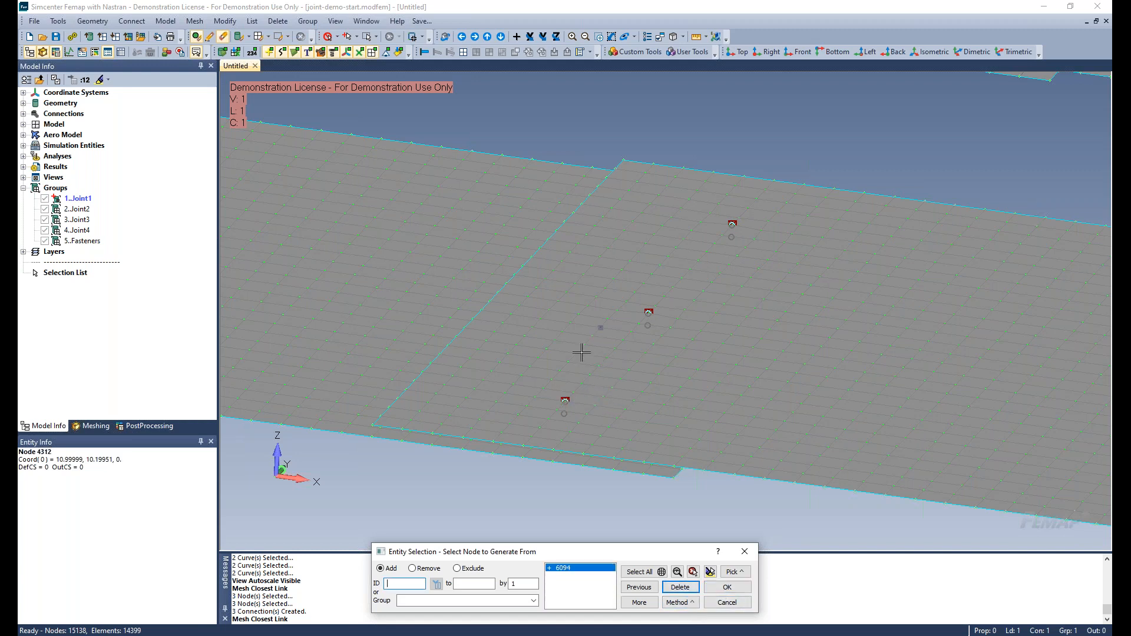
- Add the upper-plate nodes at the second joint's middle and rear fastener locations and accept the source nodes
click(647, 311)
click(731, 223)
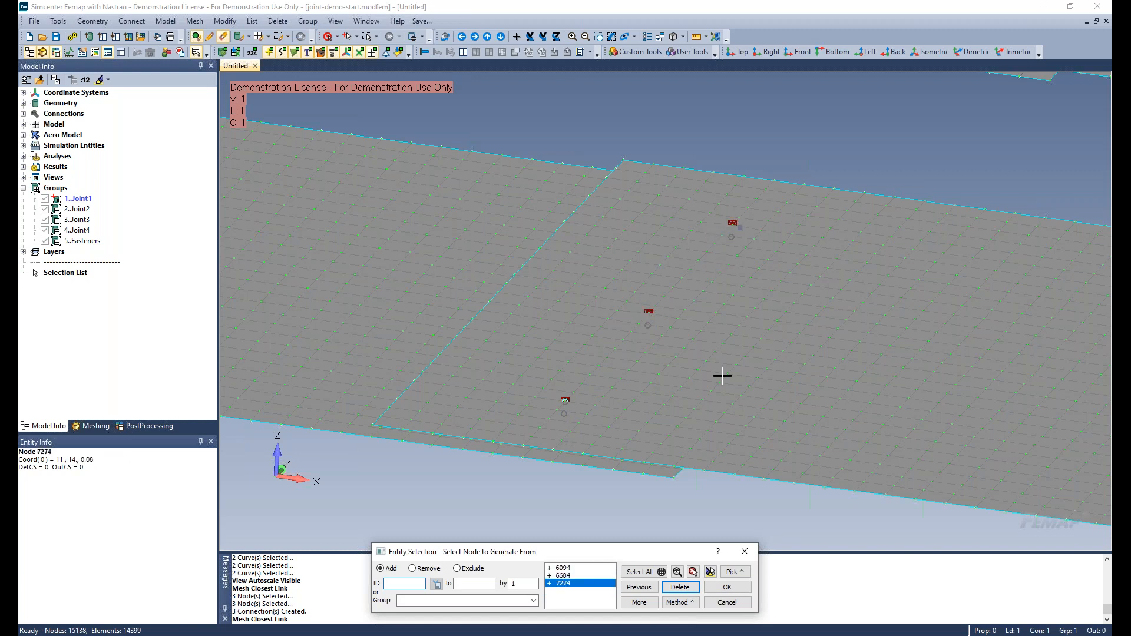
click(727, 587)
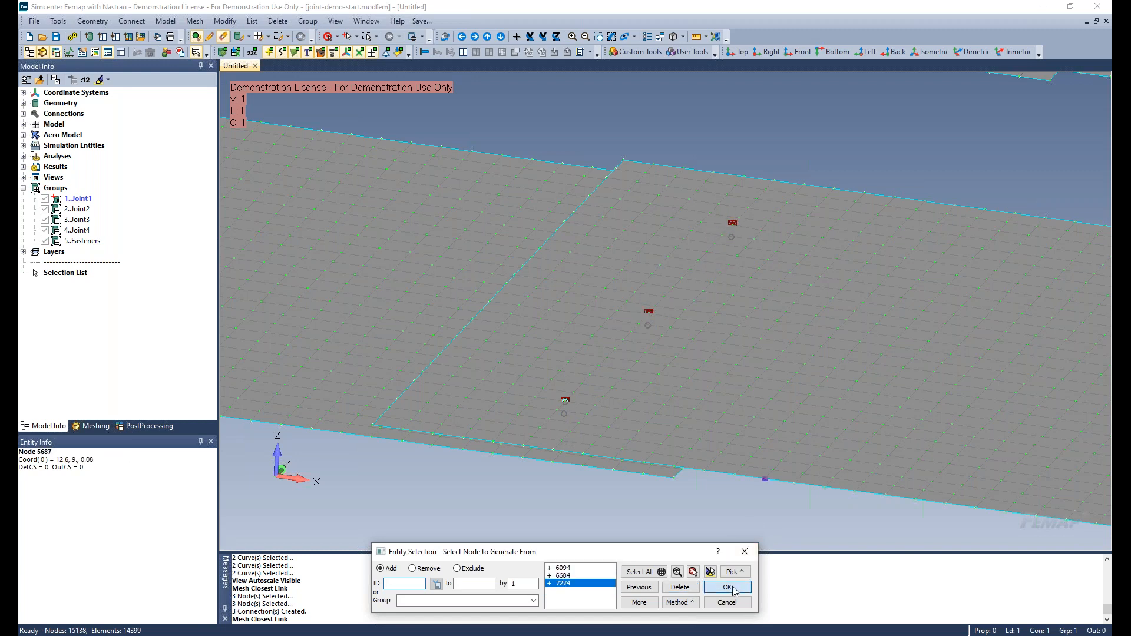
- Choose the three lower-plate nodes directly below the second joint's fastener locations as the nodes to generate to
click(566, 407)
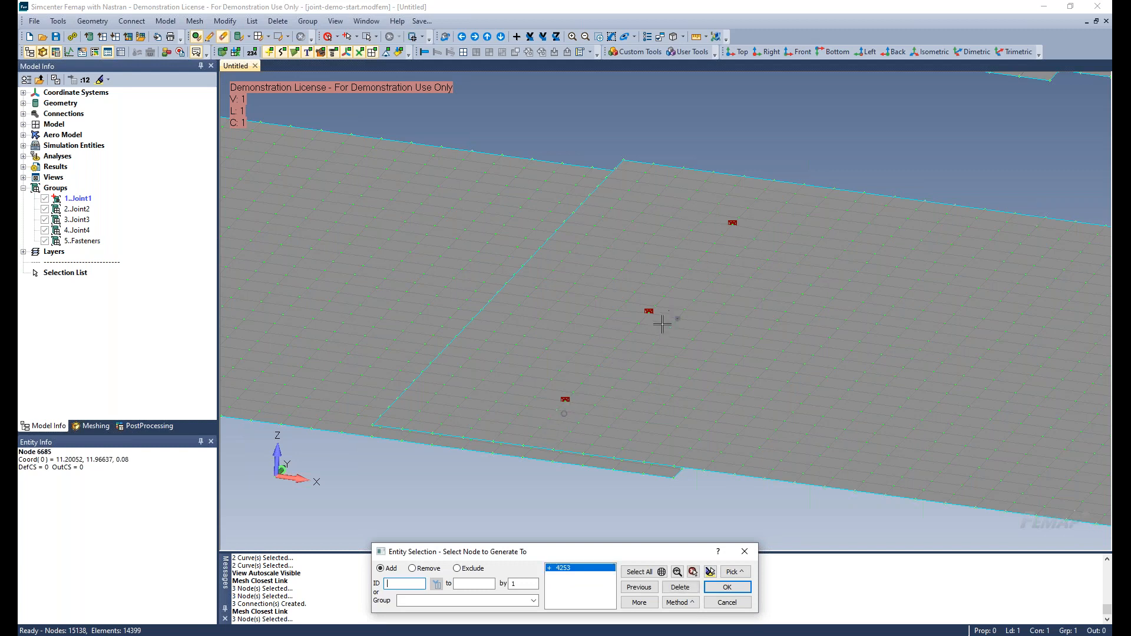
click(650, 318)
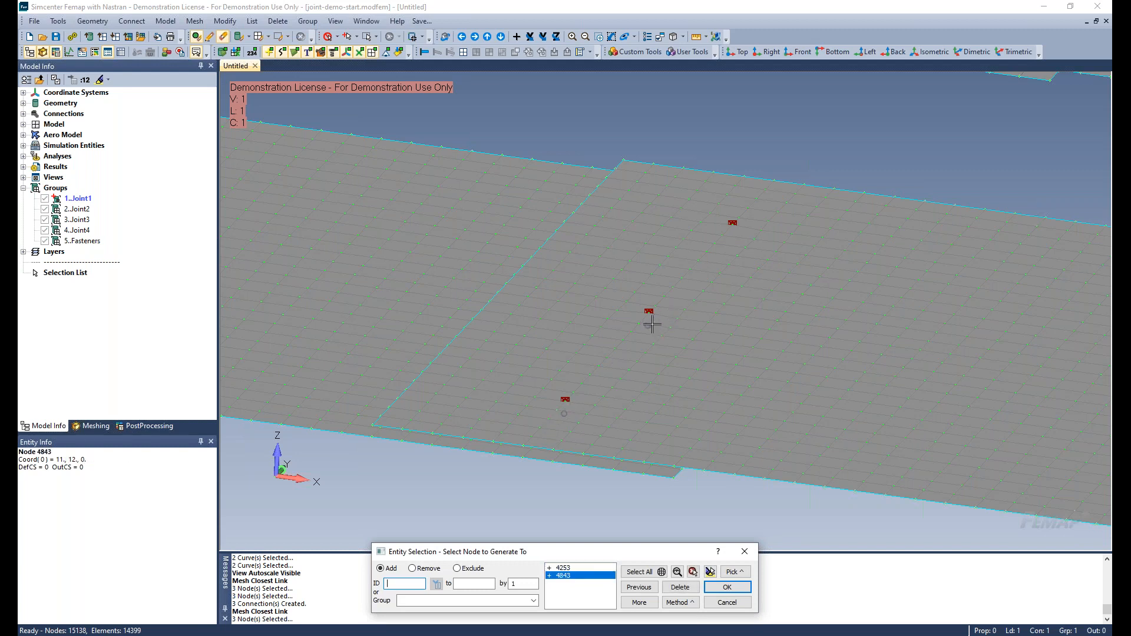
click(731, 237)
click(727, 587)
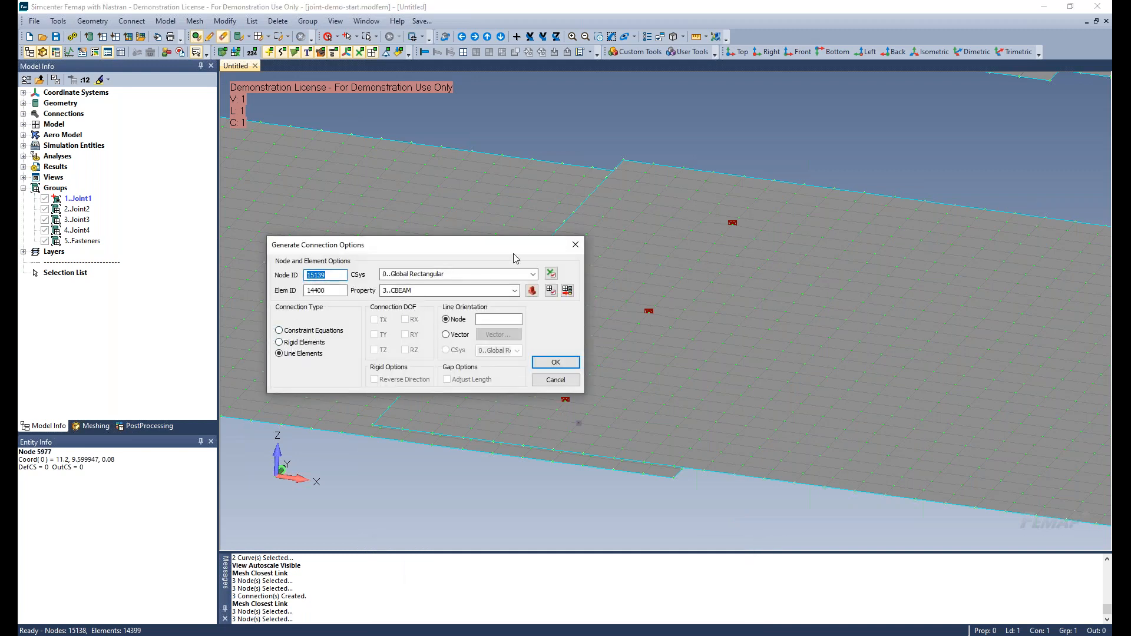
- Generate the second joint's connections as Line Elements with the 4..CBUSH property and an orientation vector from 0,0,0 to 1,0,0
click(514, 291)
click(510, 309)
click(485, 321)
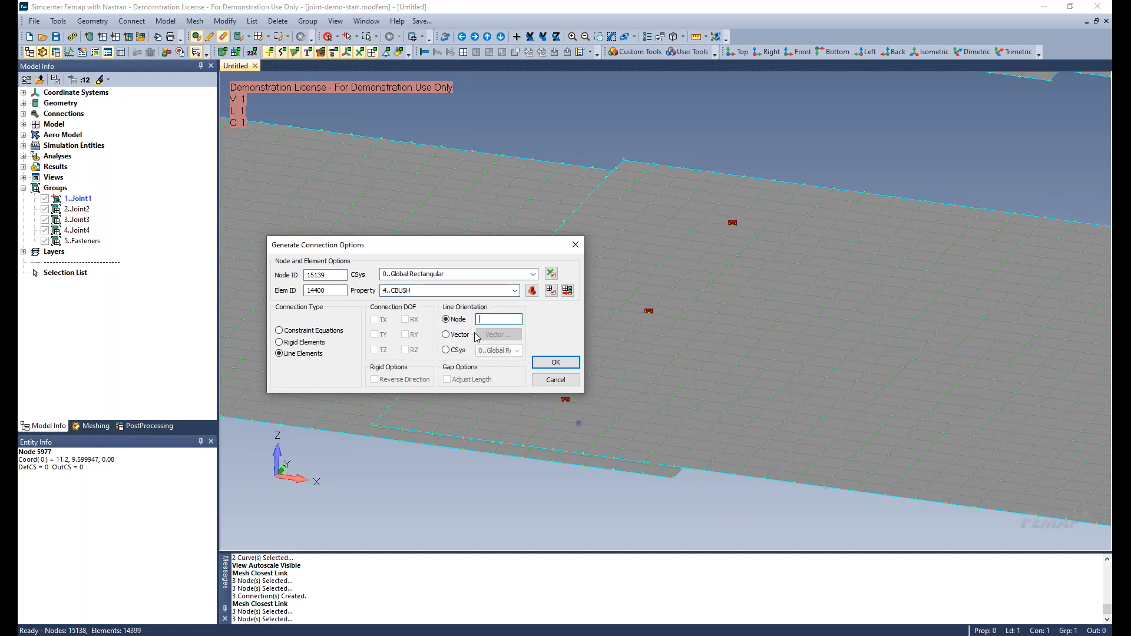
click(471, 335)
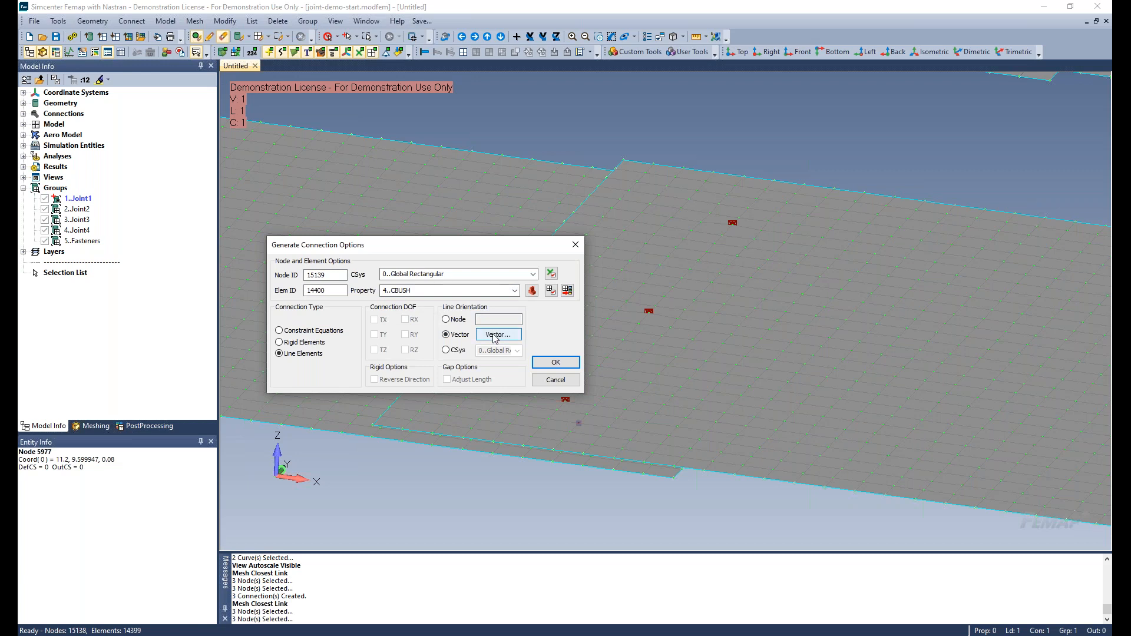
click(494, 334)
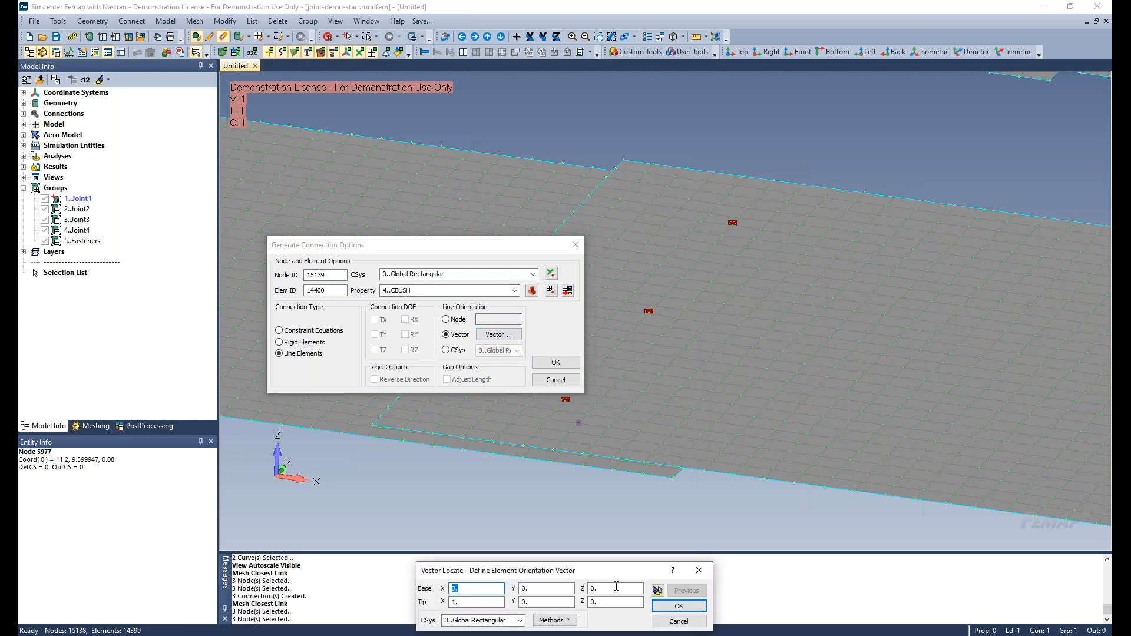
click(678, 607)
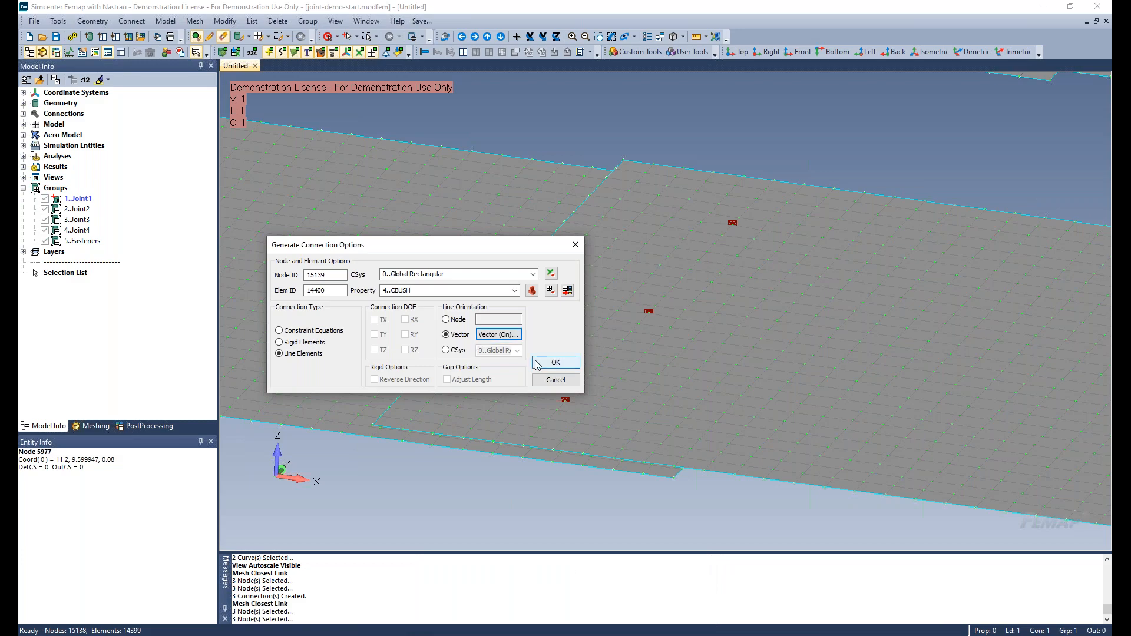
click(553, 362)
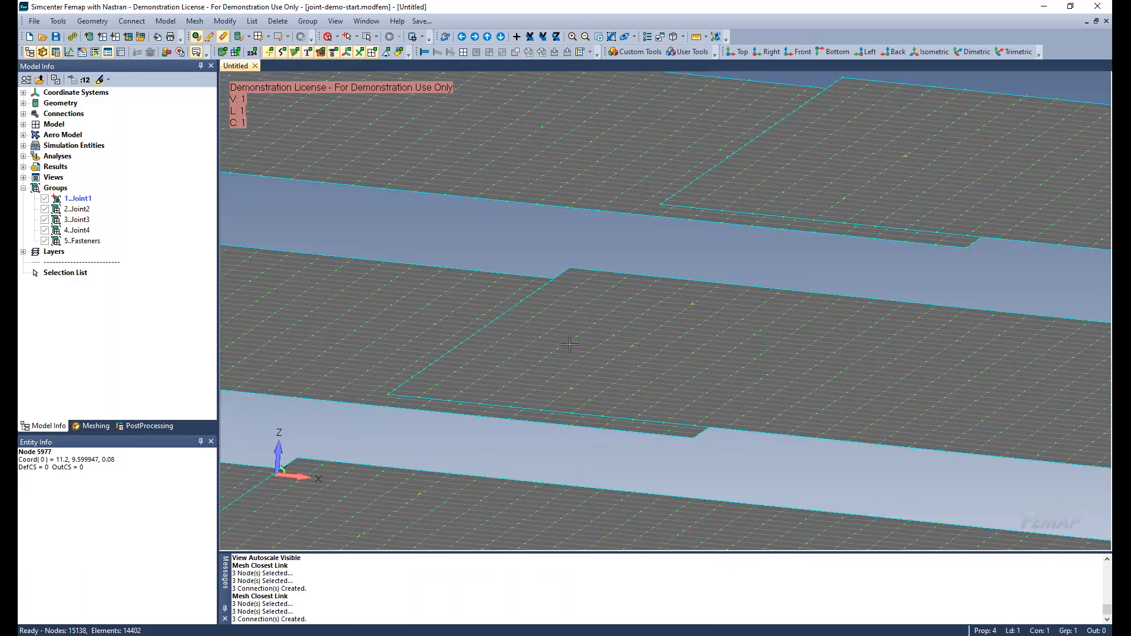
- Hide the geometry and temporarily hide the Plot Planar elements to inspect the second joint's connections, restoring the Plot Planar elements at the end
scroll(570, 345, down, 5)
middle_drag(572, 334, 564, 387)
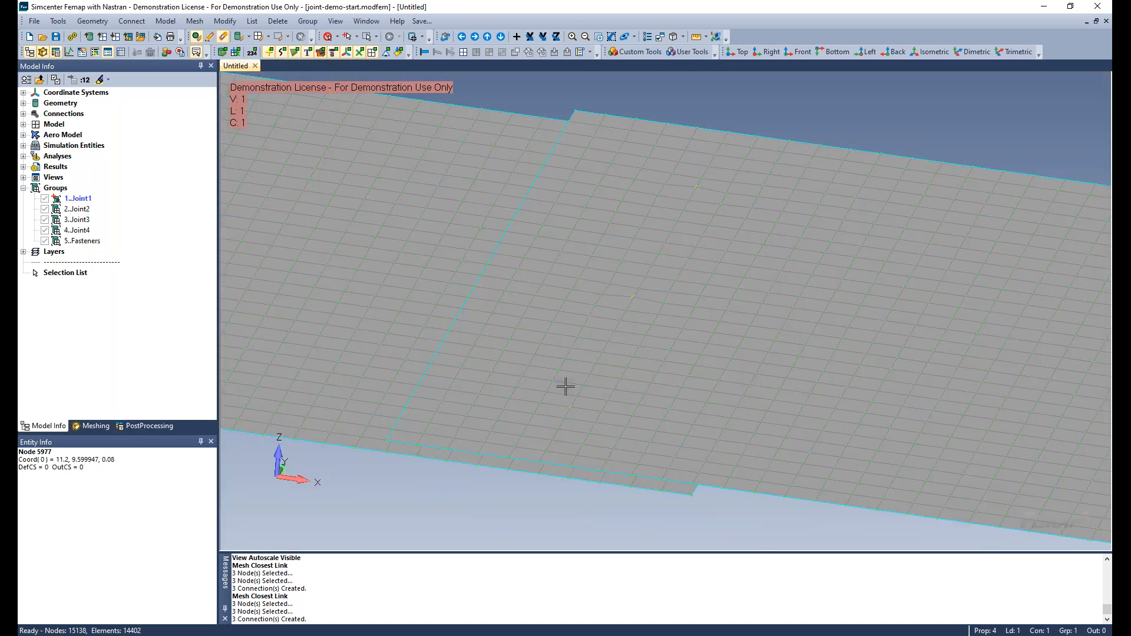
click(21, 126)
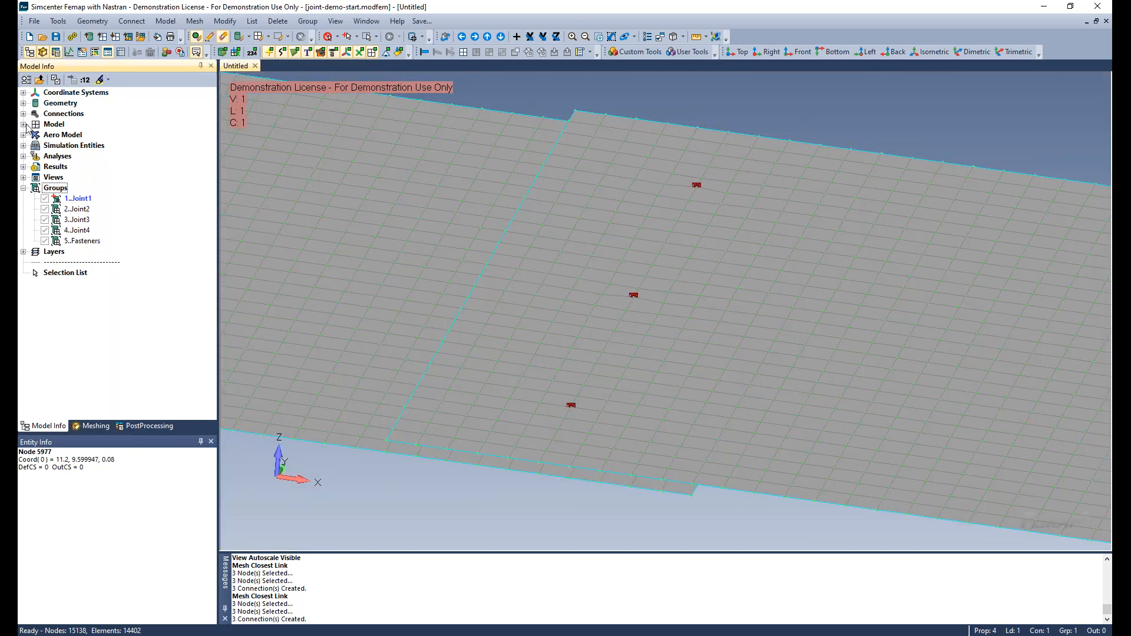
click(24, 124)
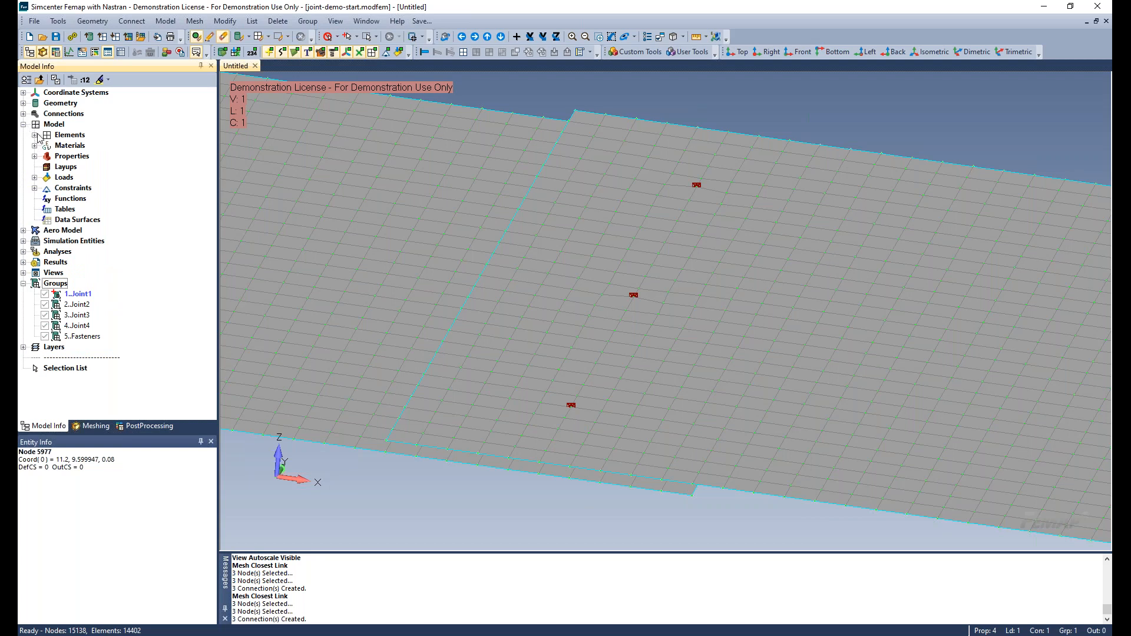
click(34, 135)
click(46, 145)
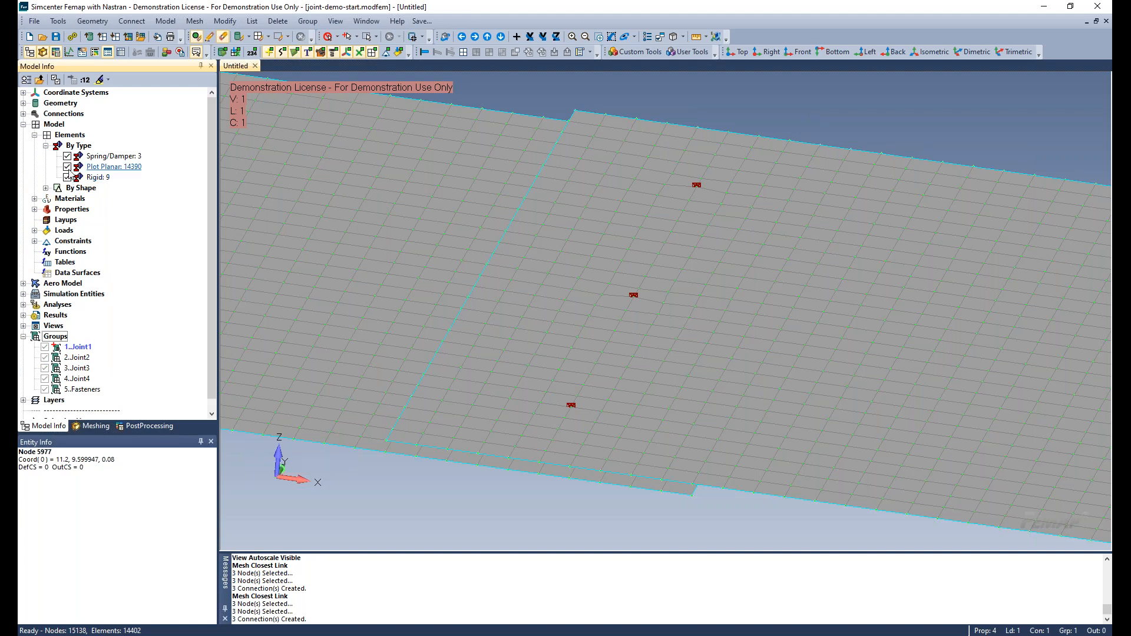
click(67, 167)
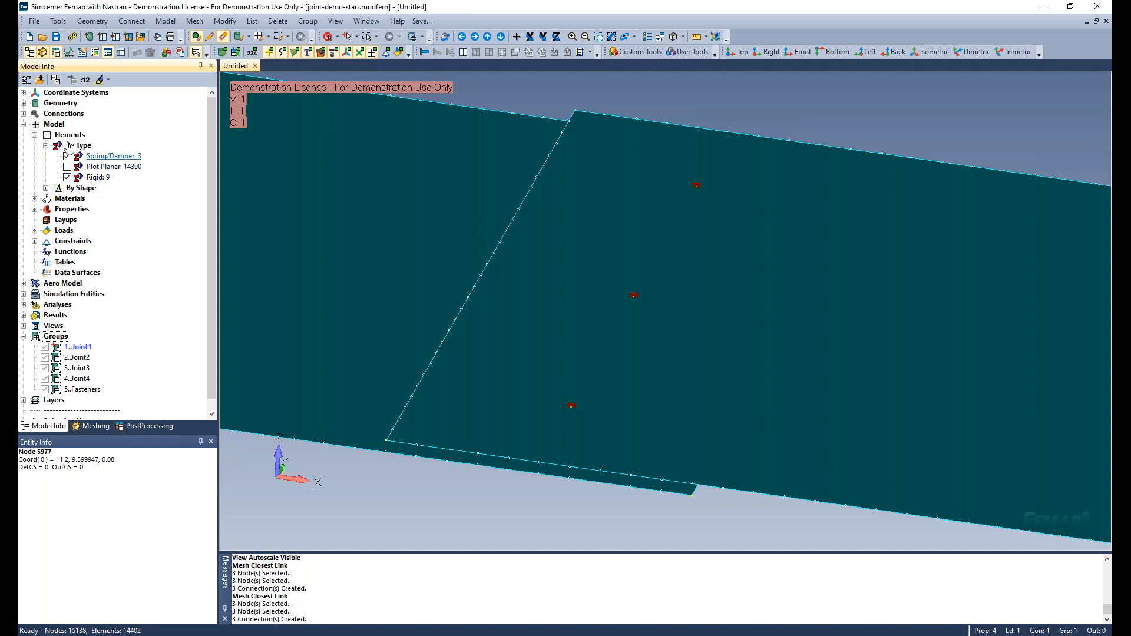
click(224, 53)
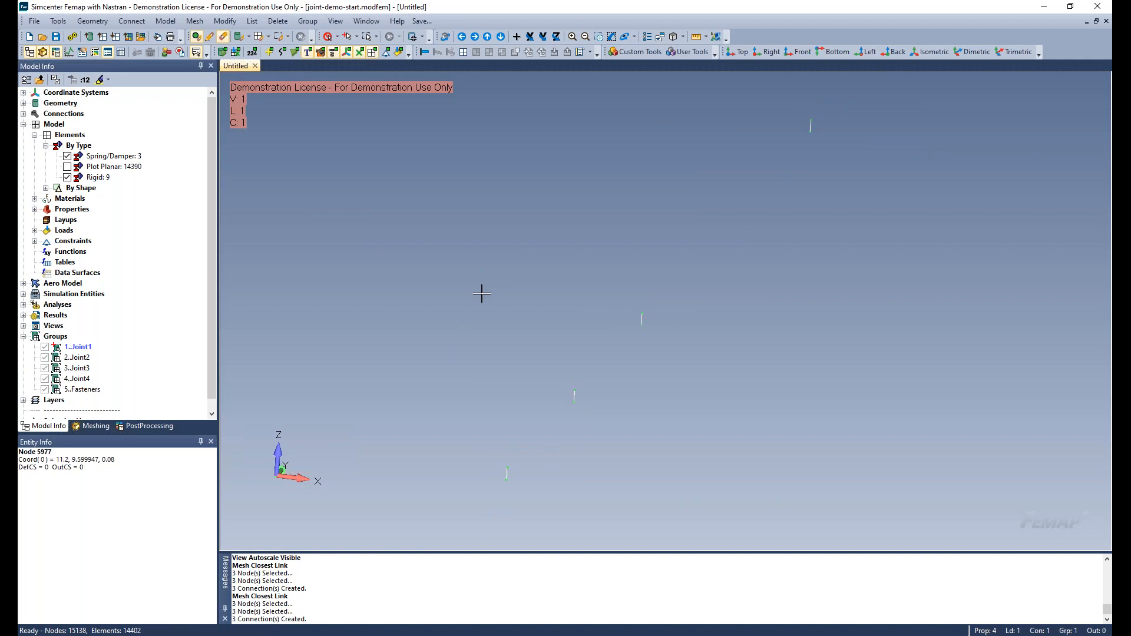
ctrl+middle_drag(438, 266, 338, 428)
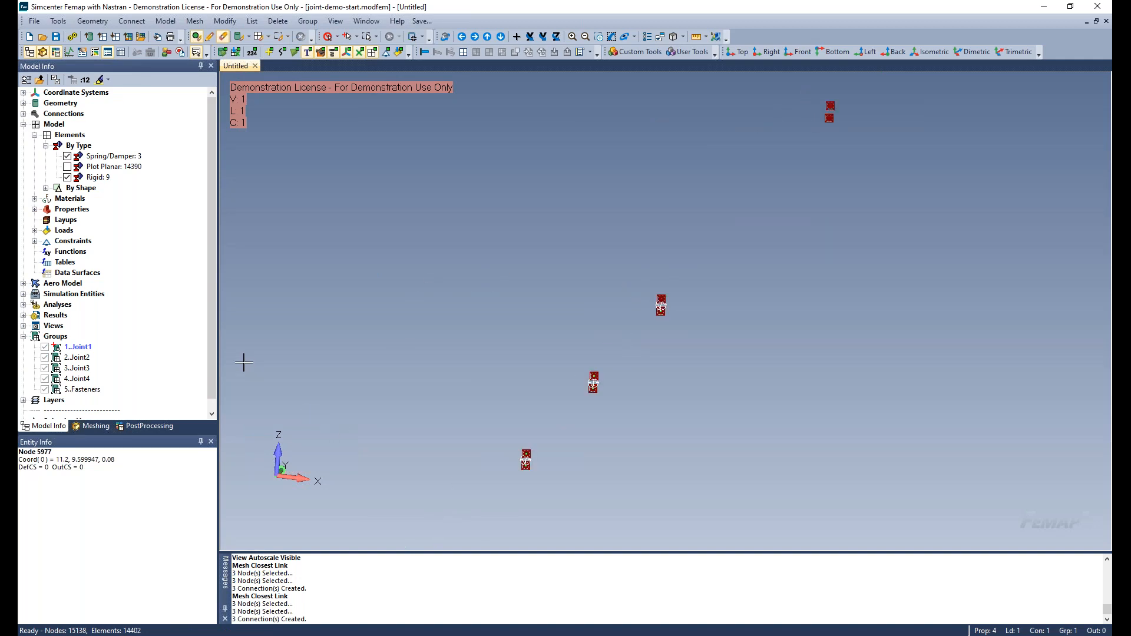
click(68, 167)
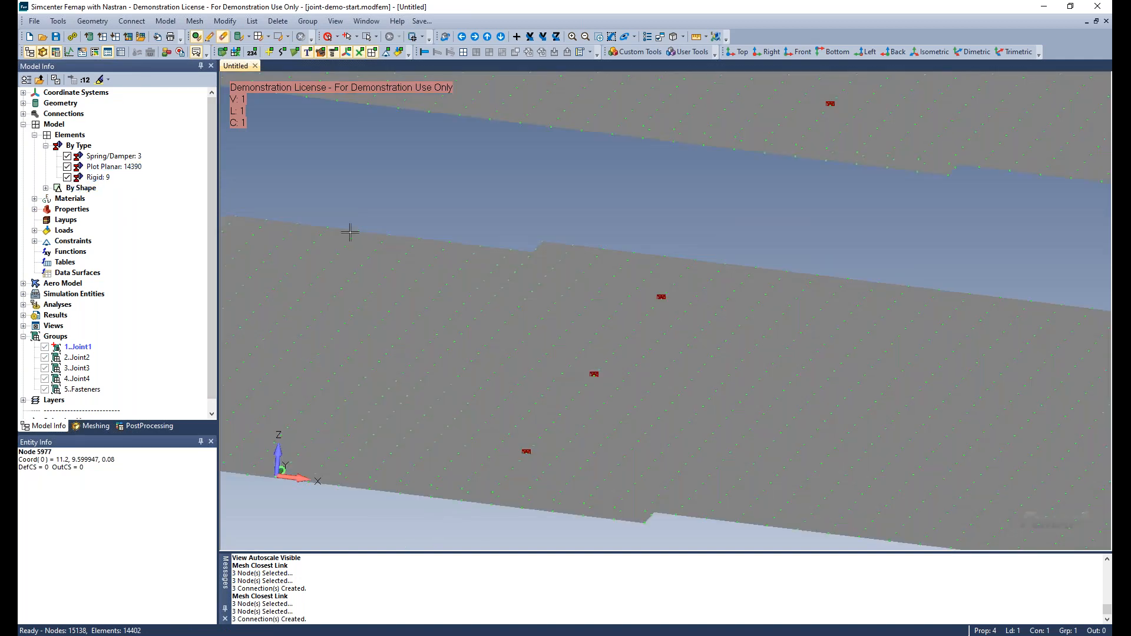
- Start creating an element for the third joint from the front and set its element type to Weld/Fastener
ctrl+middle_drag(484, 243, 205, 490)
middle_drag(478, 300, 470, 318)
ctrl+middle_drag(608, 250, 578, 298)
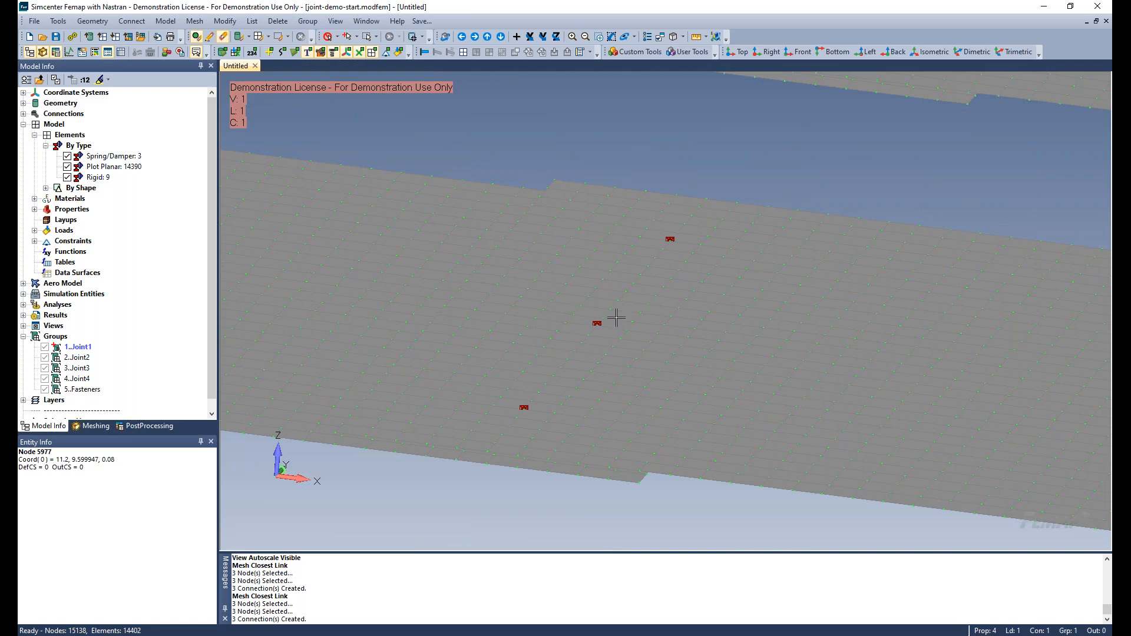
scroll(556, 345, up, 3)
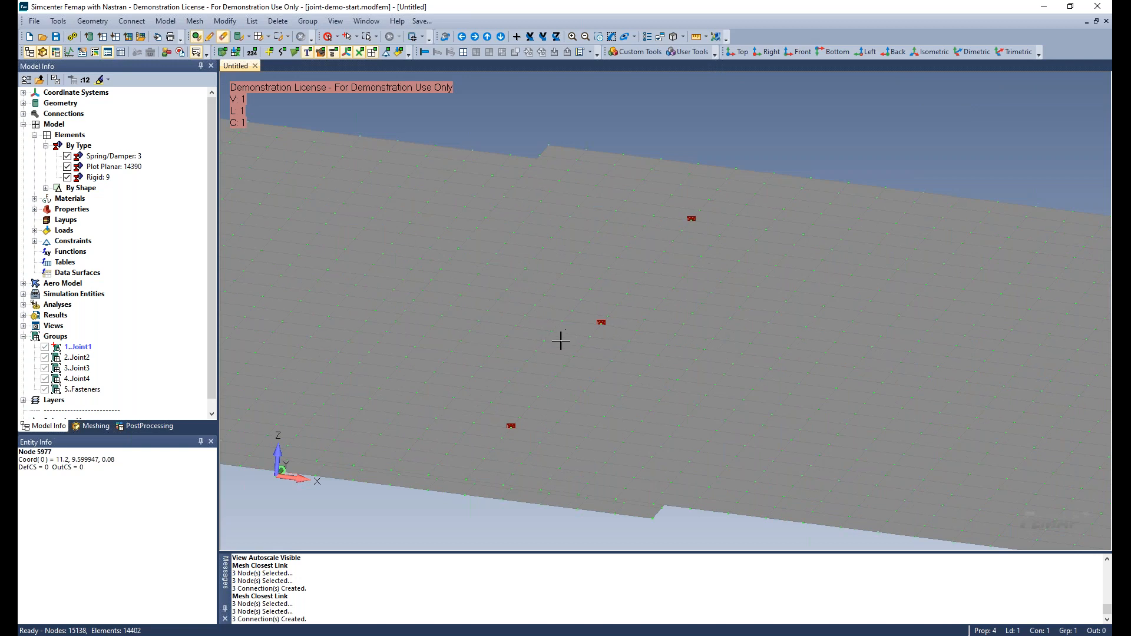
scroll(507, 436, up, 1)
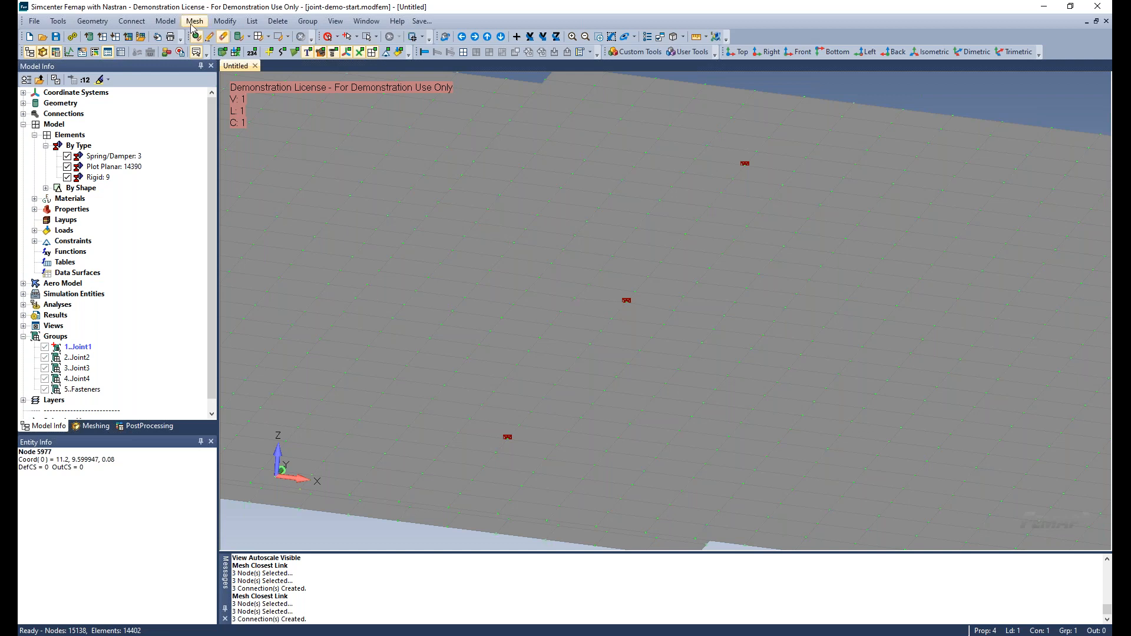
click(165, 21)
click(187, 62)
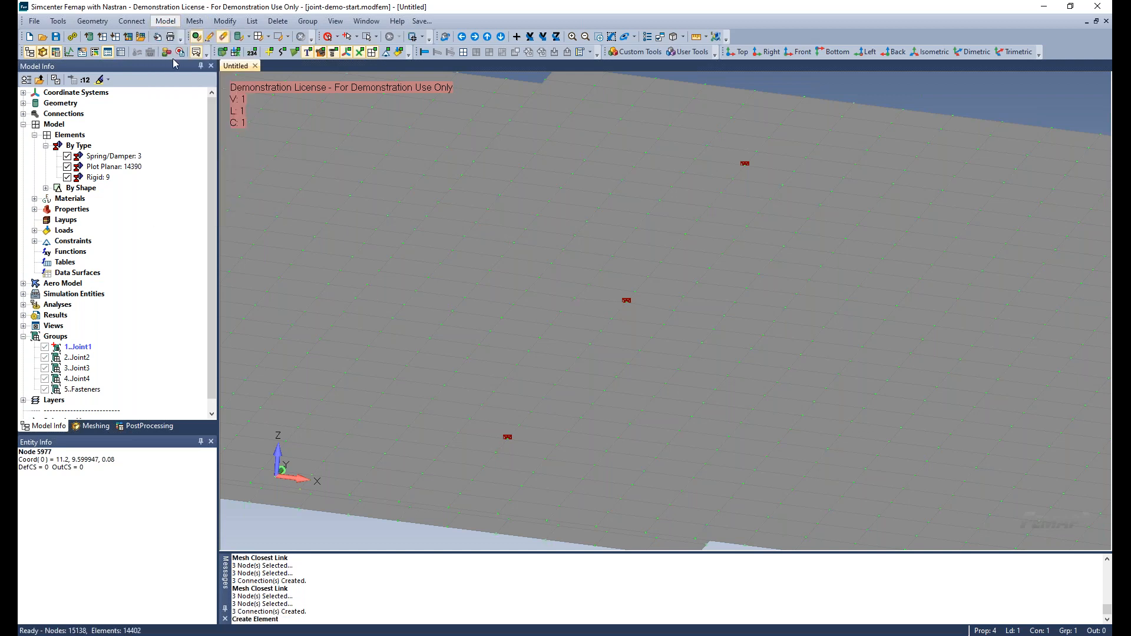
click(699, 542)
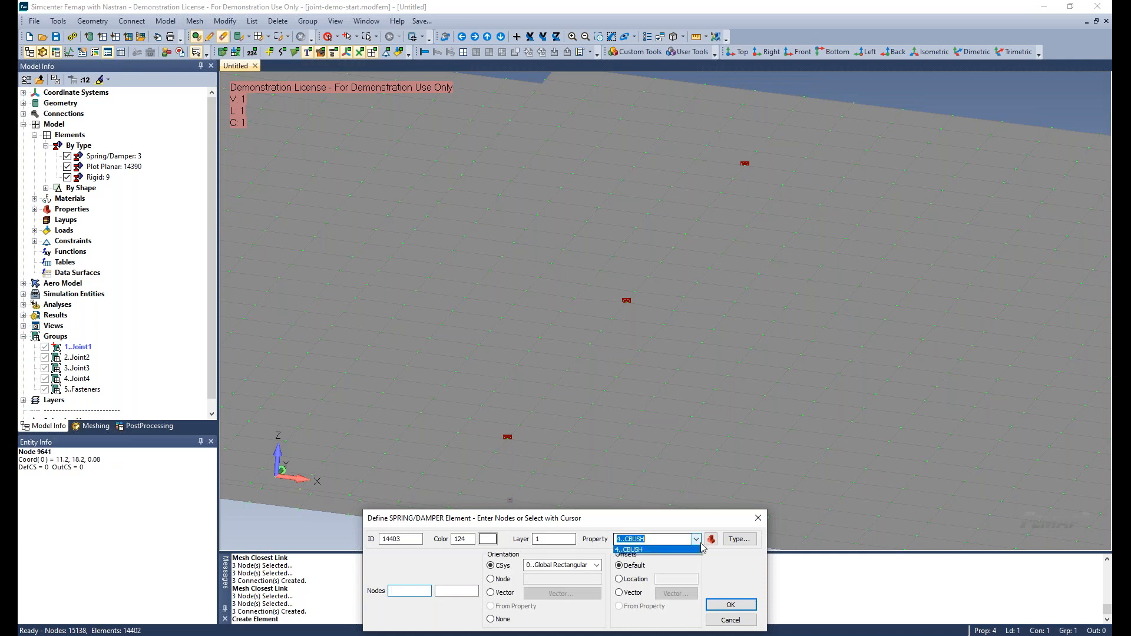
click(734, 541)
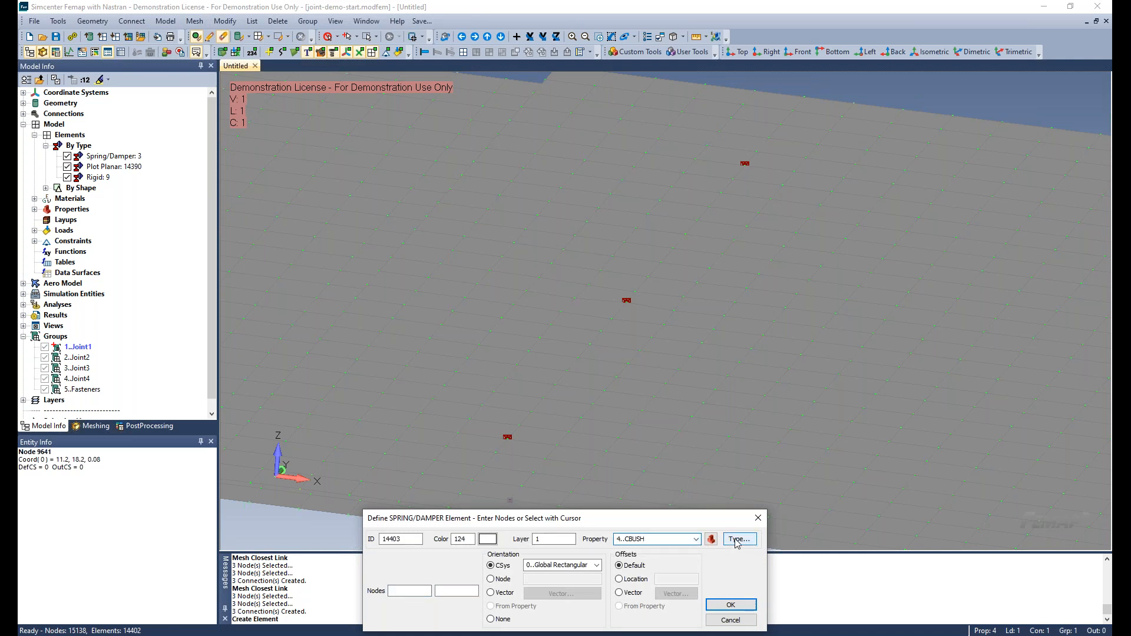
click(736, 541)
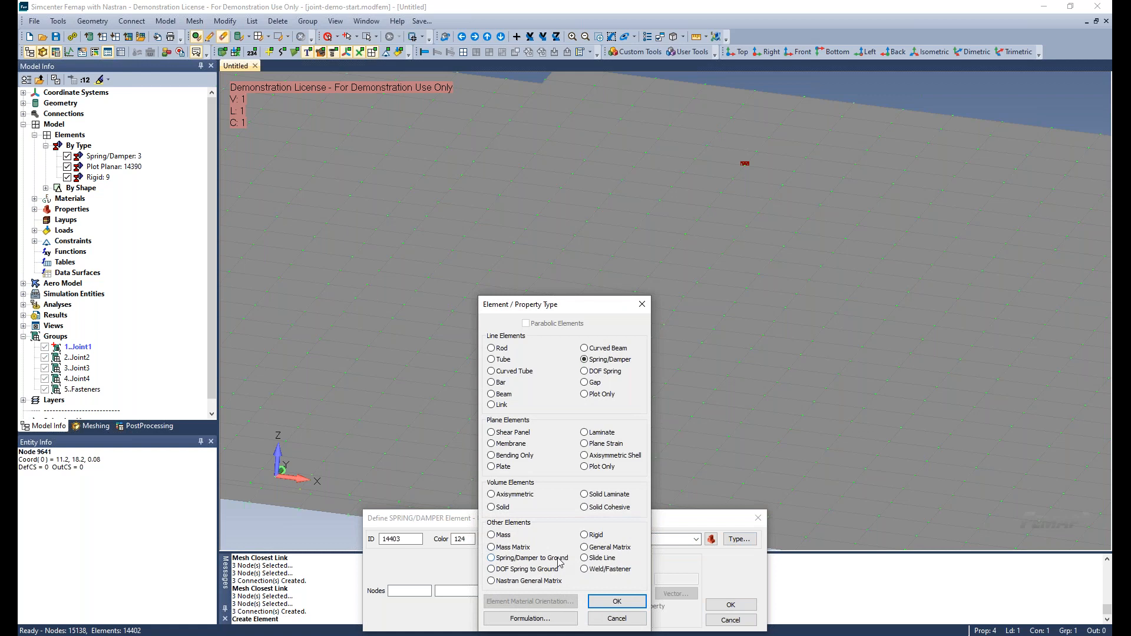
click(584, 570)
click(616, 601)
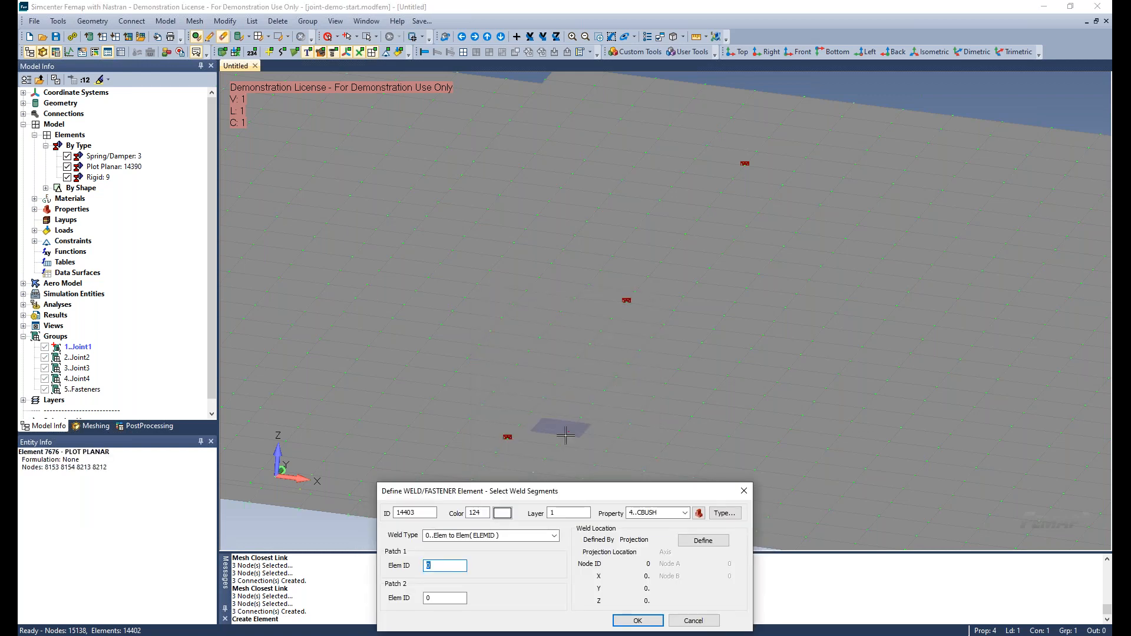
- Assign the 2..CFAST property to the fastener element and set its weld type to 7..Elem to Elem (CFAST, ELEM)
drag(557, 494, 435, 106)
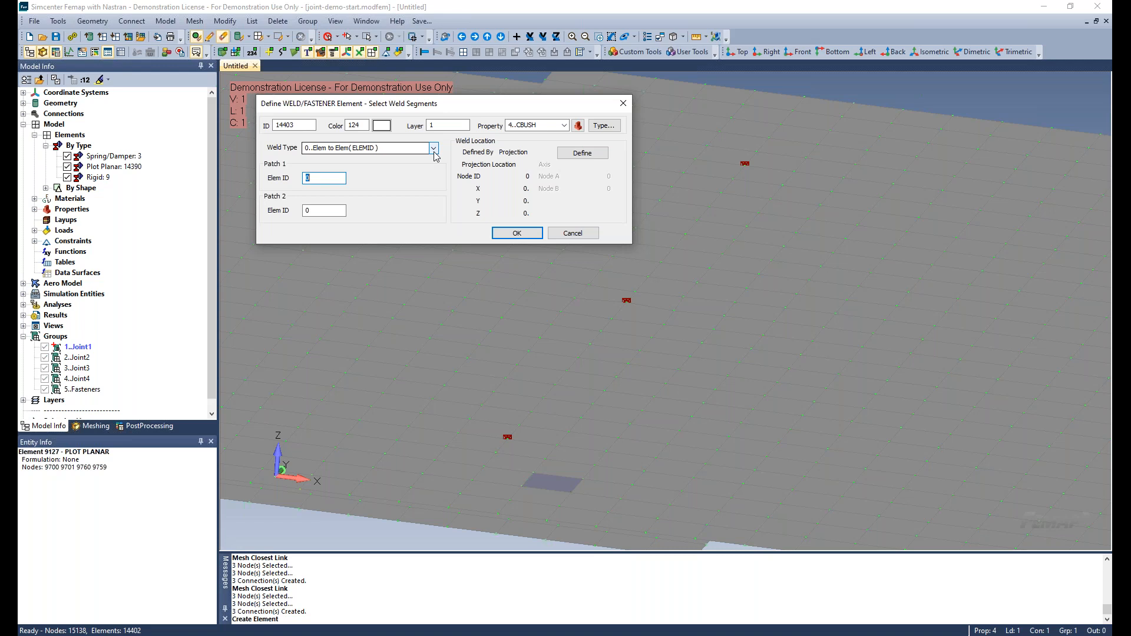
click(564, 125)
click(530, 136)
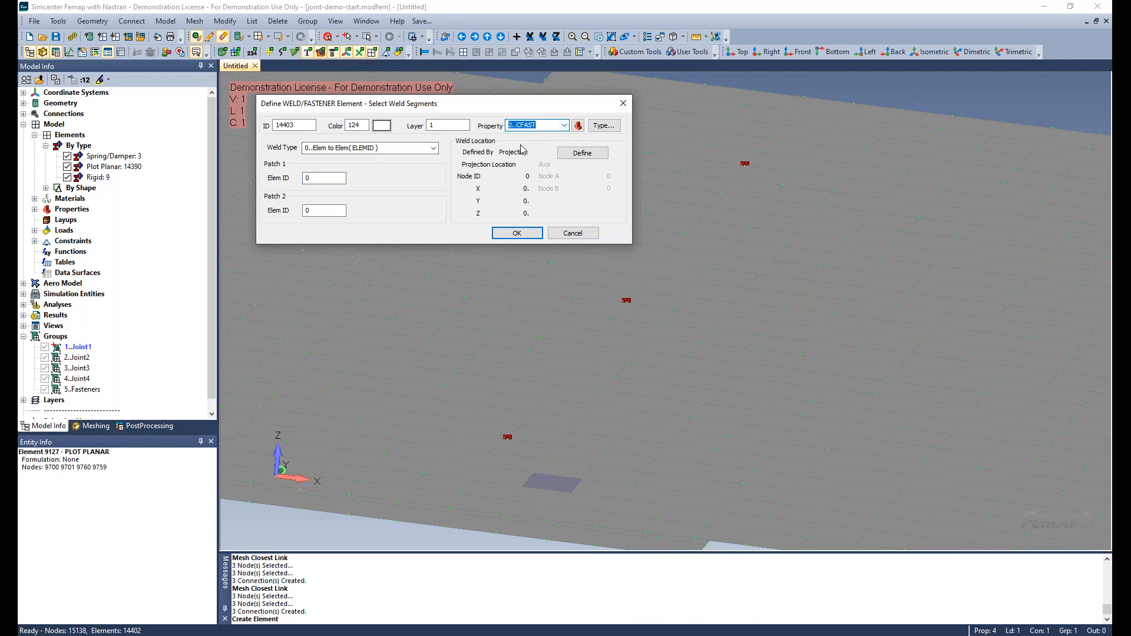
click(434, 148)
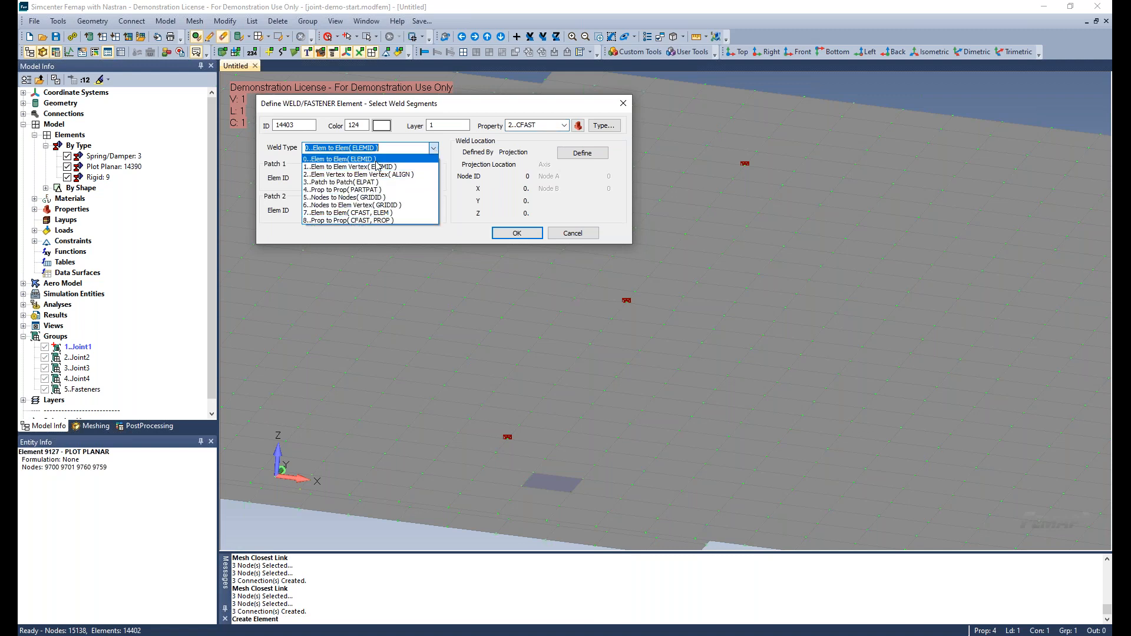
click(384, 212)
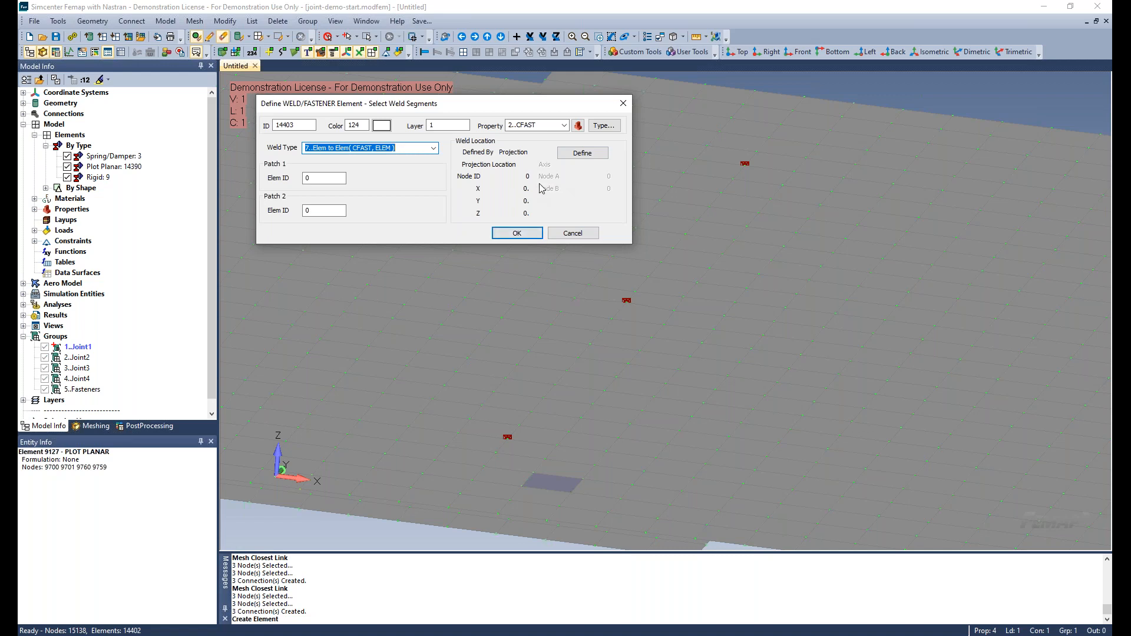
- Pick upper-plate element 9306 as Patch 1 and lower-plate element 7496 as Patch 2 beside the third joint's frontmost fastener location
click(321, 178)
click(536, 428)
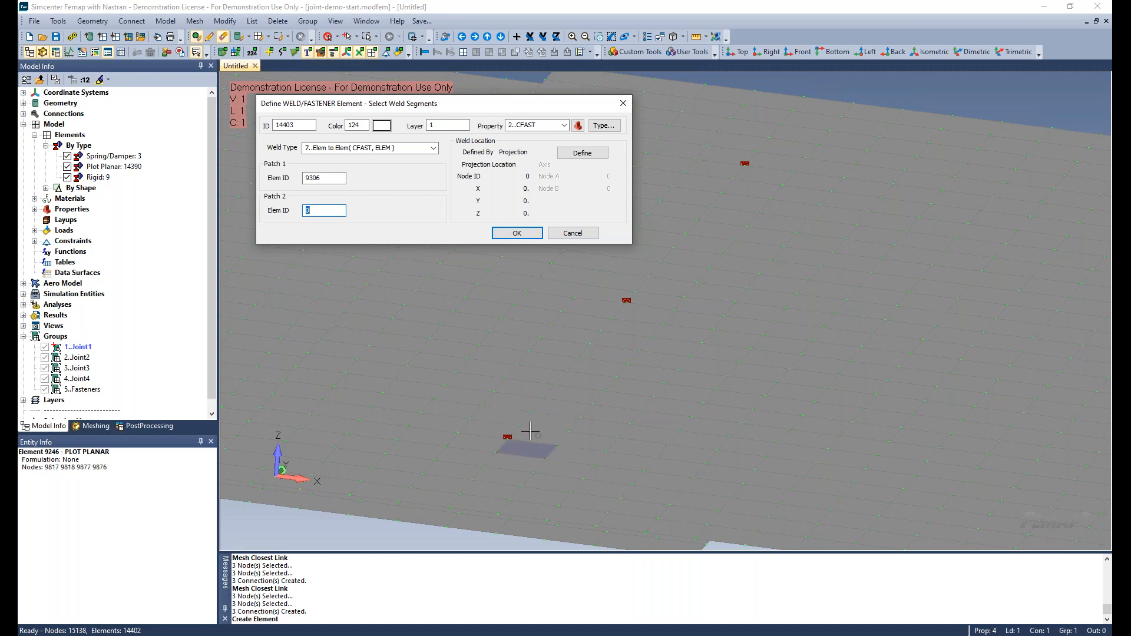
scroll(530, 432, up, 4)
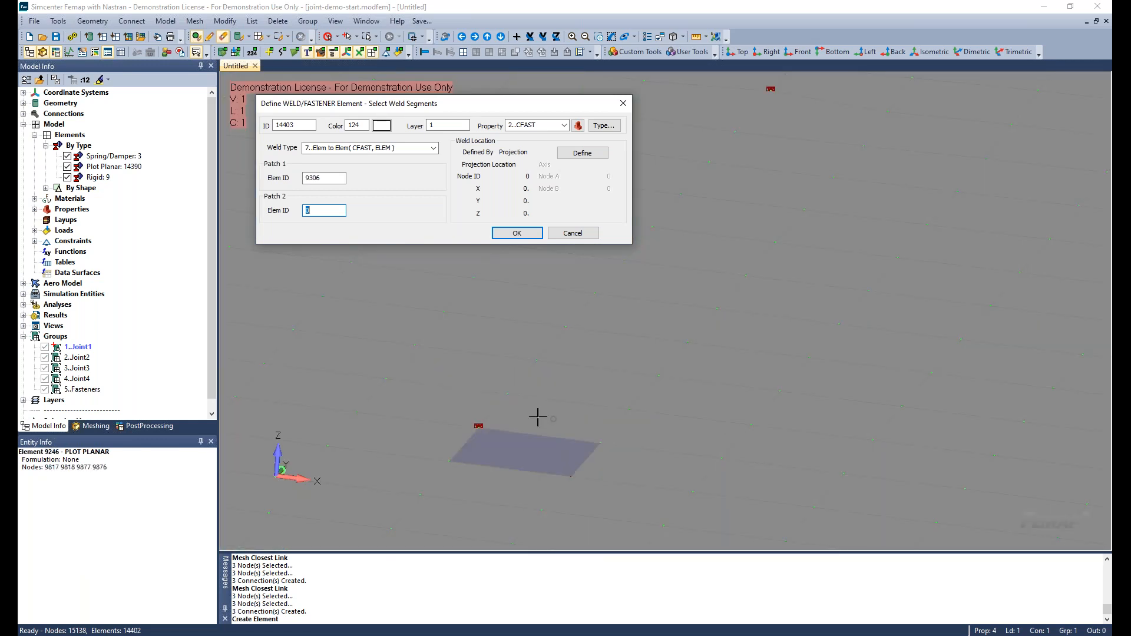
scroll(538, 418, up, 6)
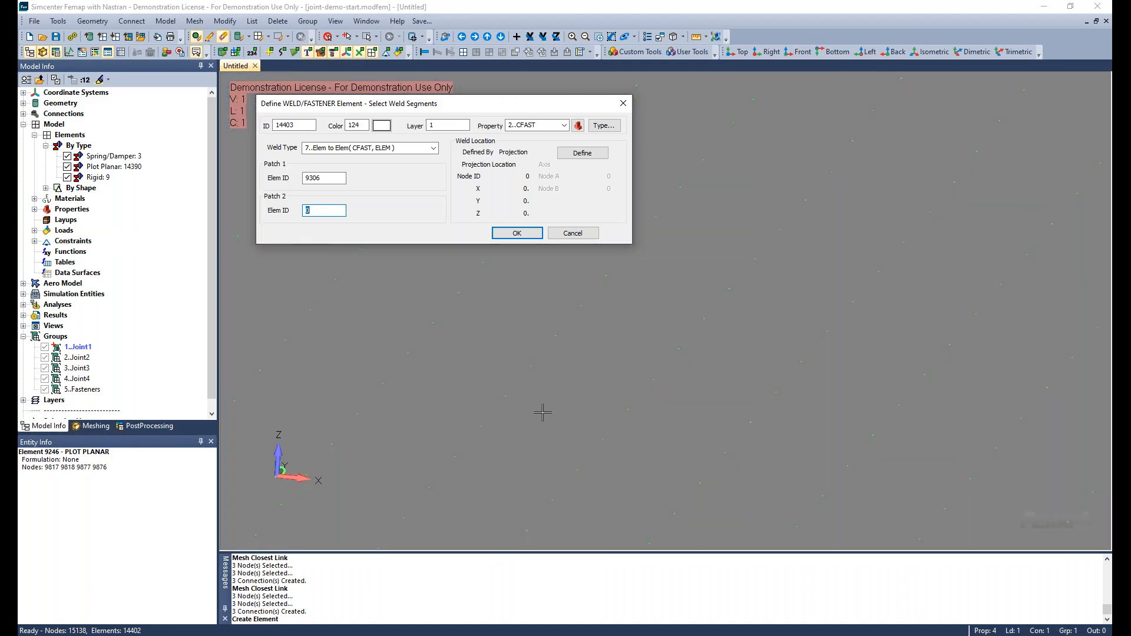
middle_drag(542, 412, 568, 295)
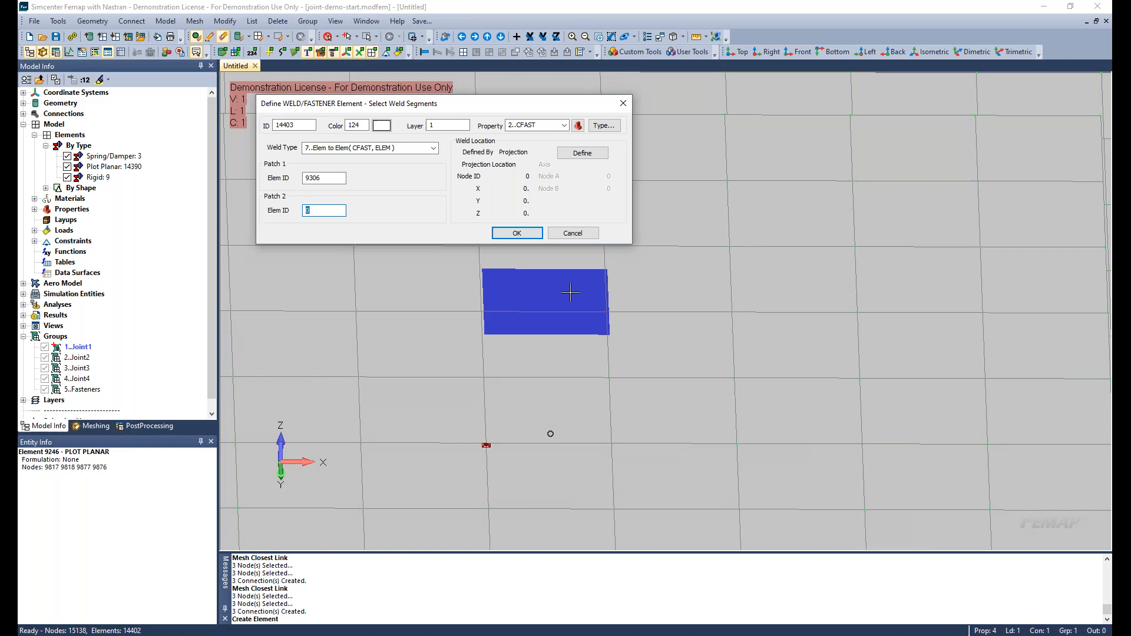
click(551, 407)
middle_drag(553, 386, 532, 527)
middle_drag(595, 389, 530, 294)
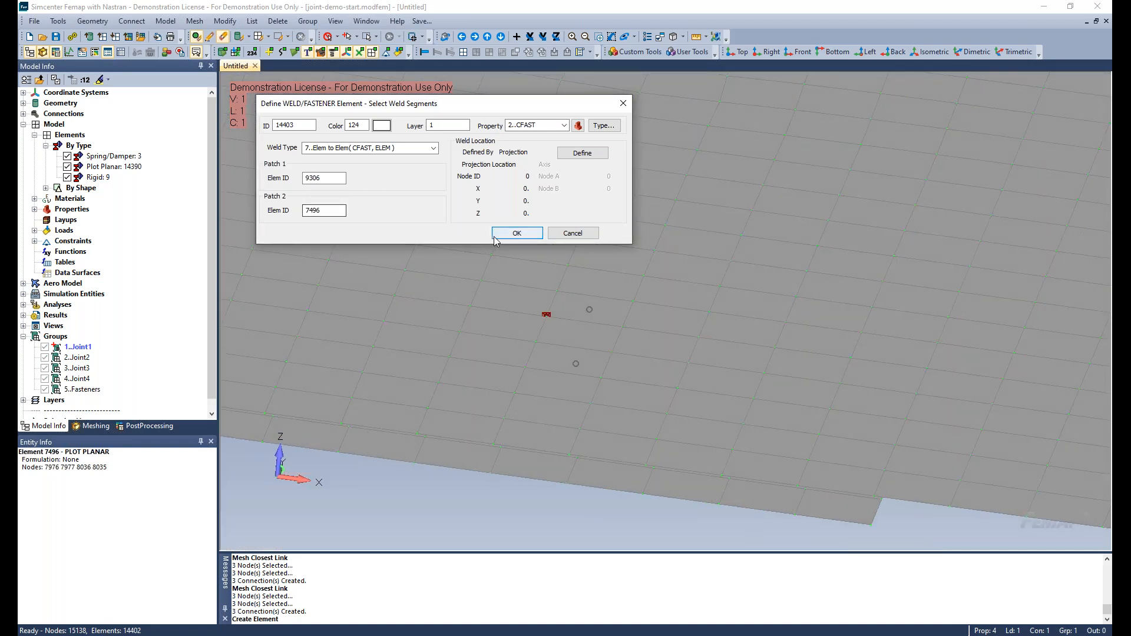
- Define the weld location by projection from node 9876 at the third joint's frontmost fastener location and create the fastener element
click(567, 156)
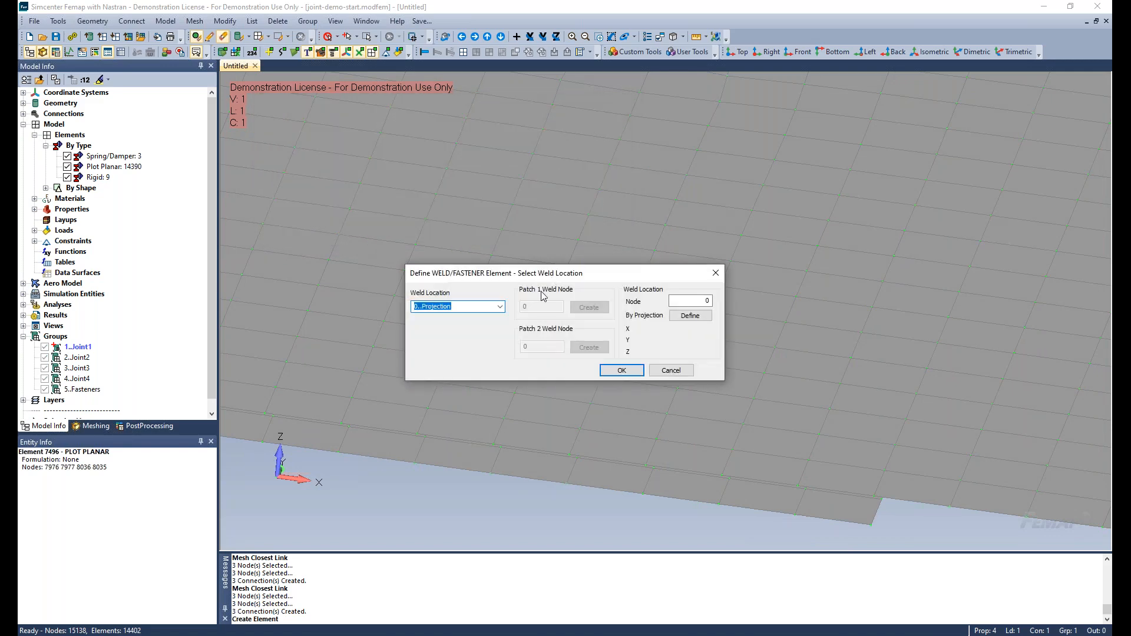
drag(585, 278, 344, 165)
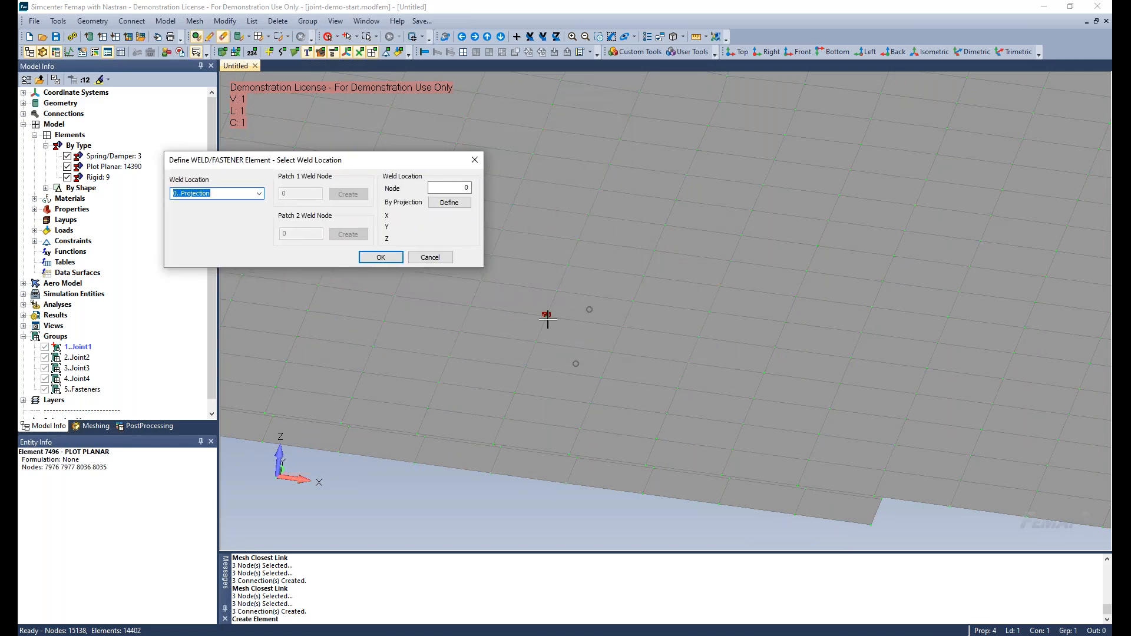
click(451, 187)
click(541, 312)
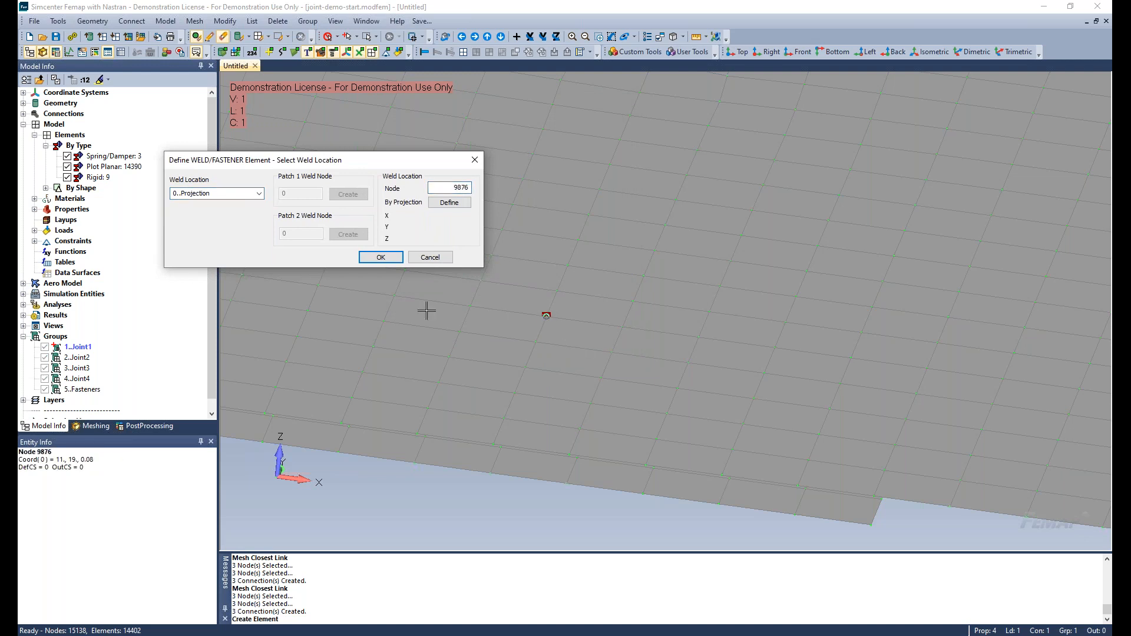
click(381, 257)
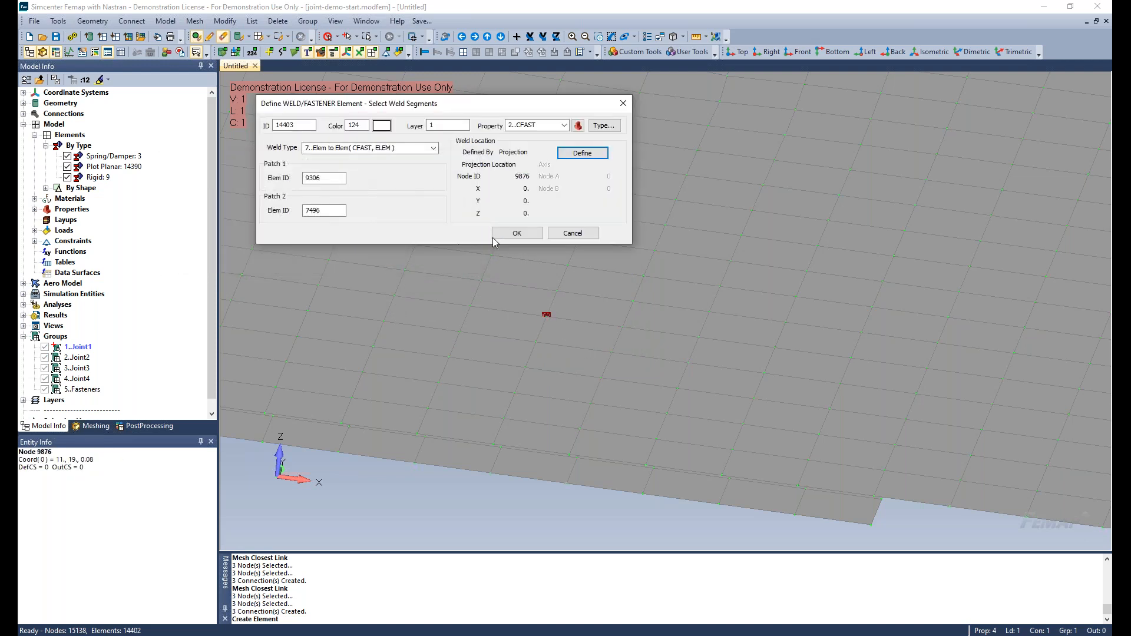
click(501, 235)
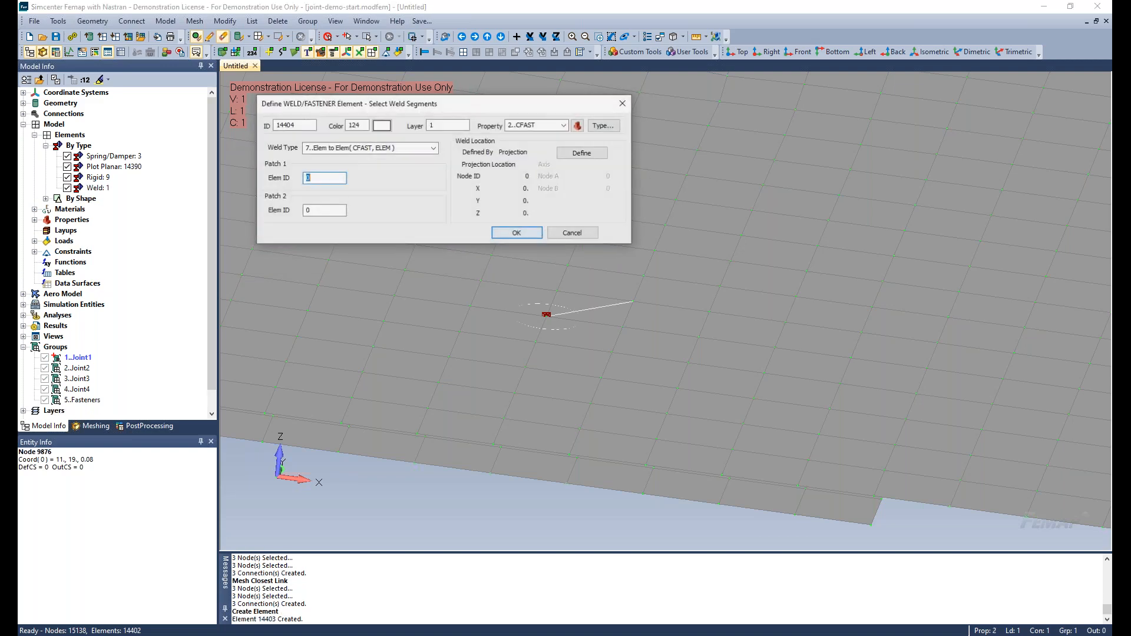
- Create the third joint's second fastener with element 9846 as Patch 1, element 8096 as Patch 2 and node 10466 as projection location
mouse_move(605, 358)
middle_down()
mouse_move(612, 336)
mouse_move(602, 361)
middle_up()
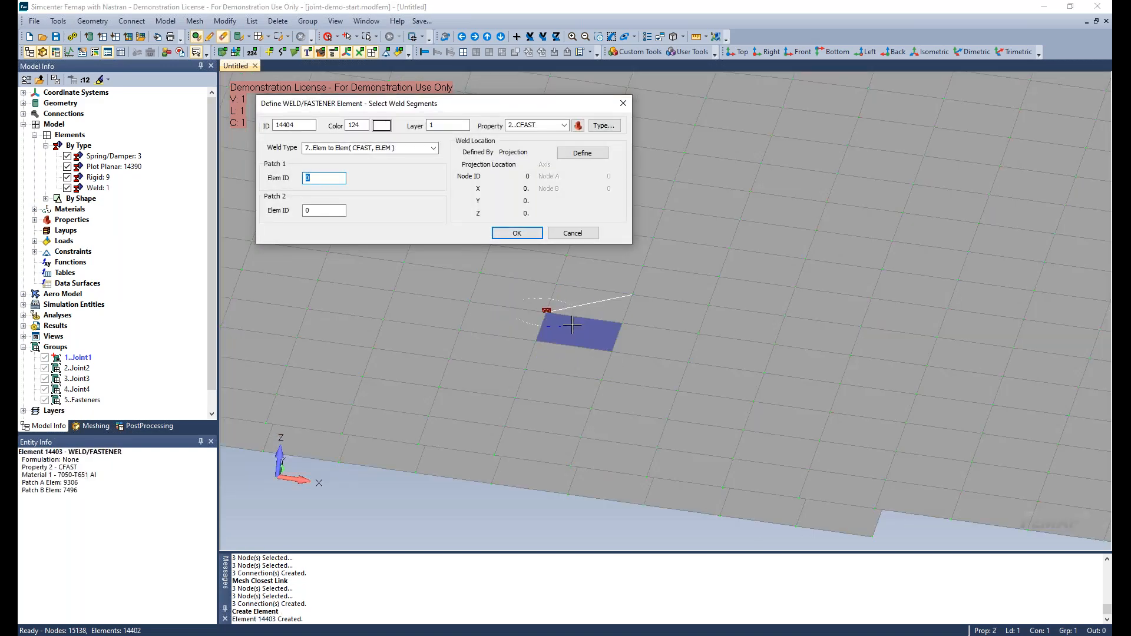
middle_drag(545, 316, 574, 366)
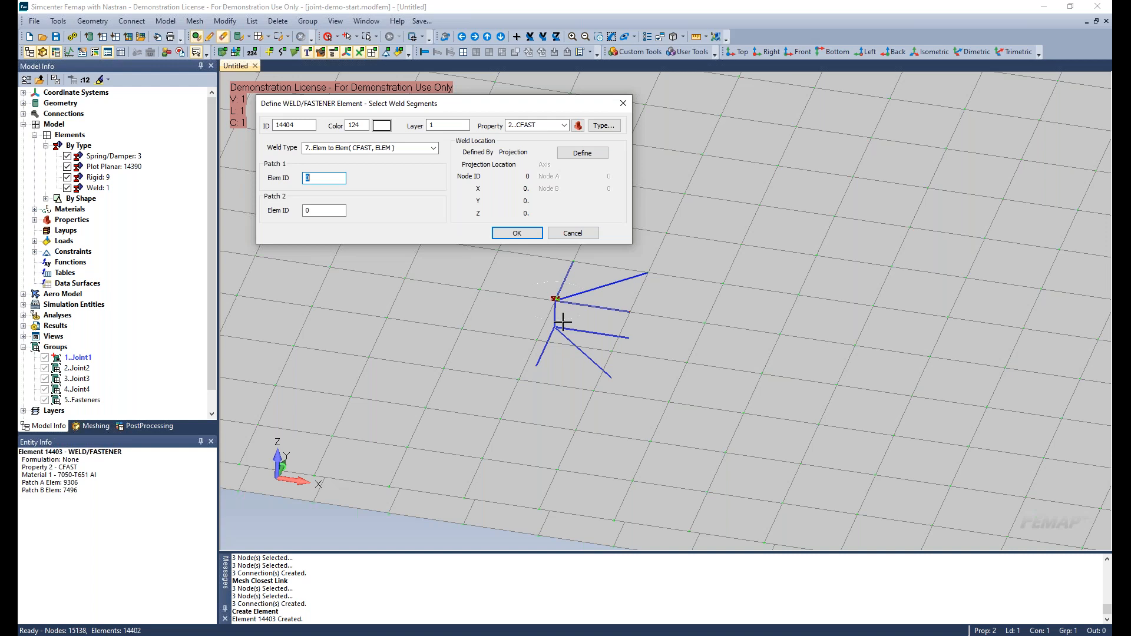
ctrl+middle_drag(758, 216, 768, 430)
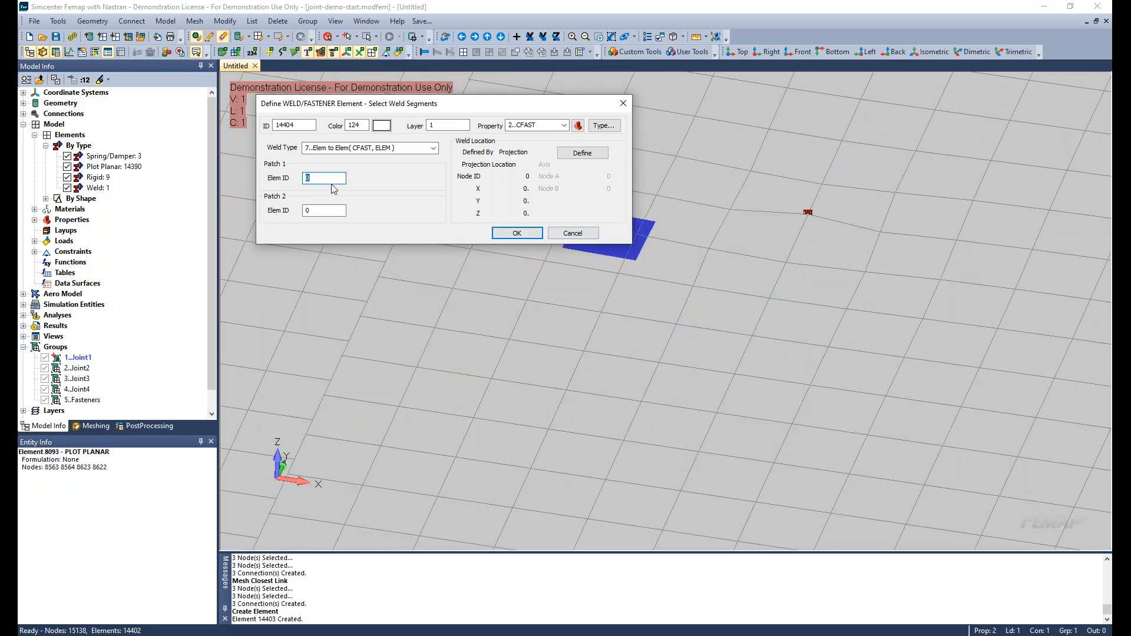
click(828, 237)
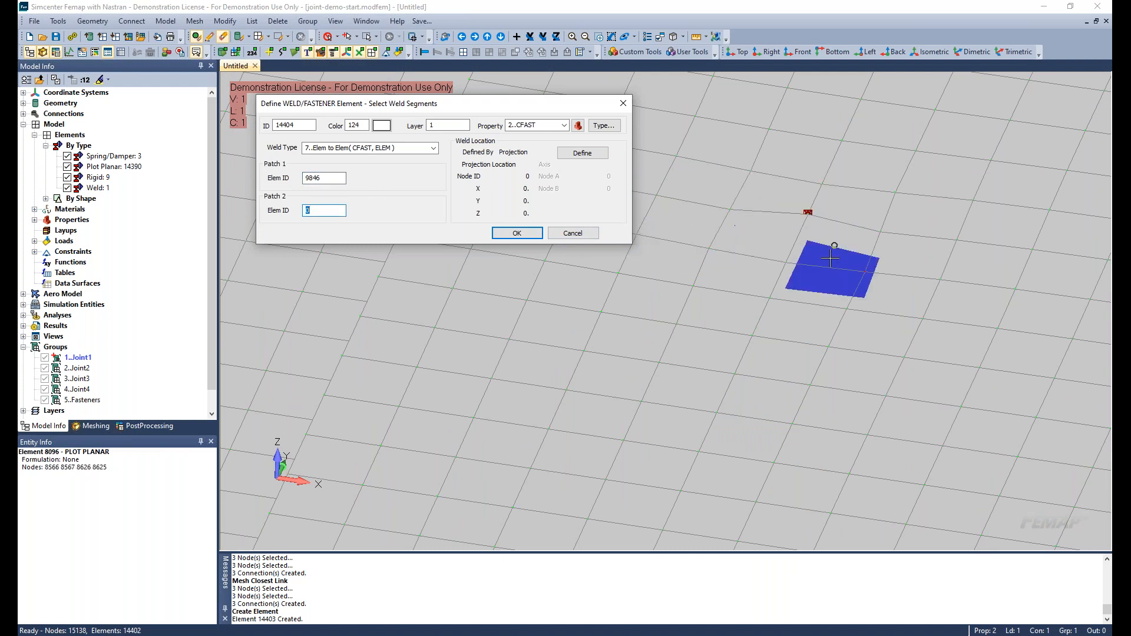
click(830, 254)
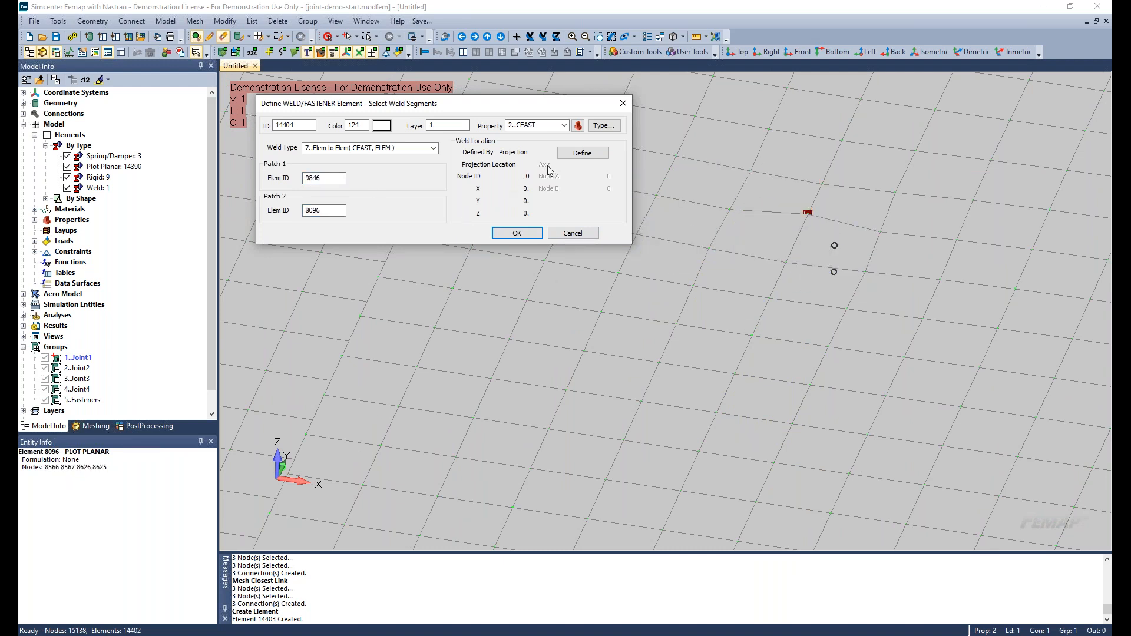
click(562, 155)
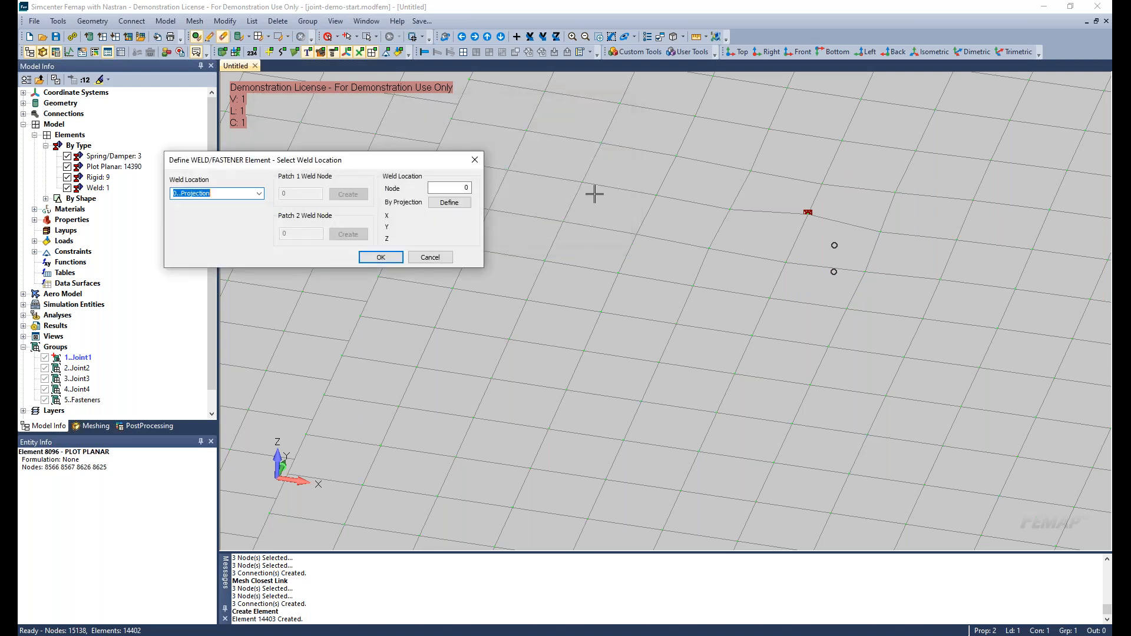
click(807, 213)
click(381, 258)
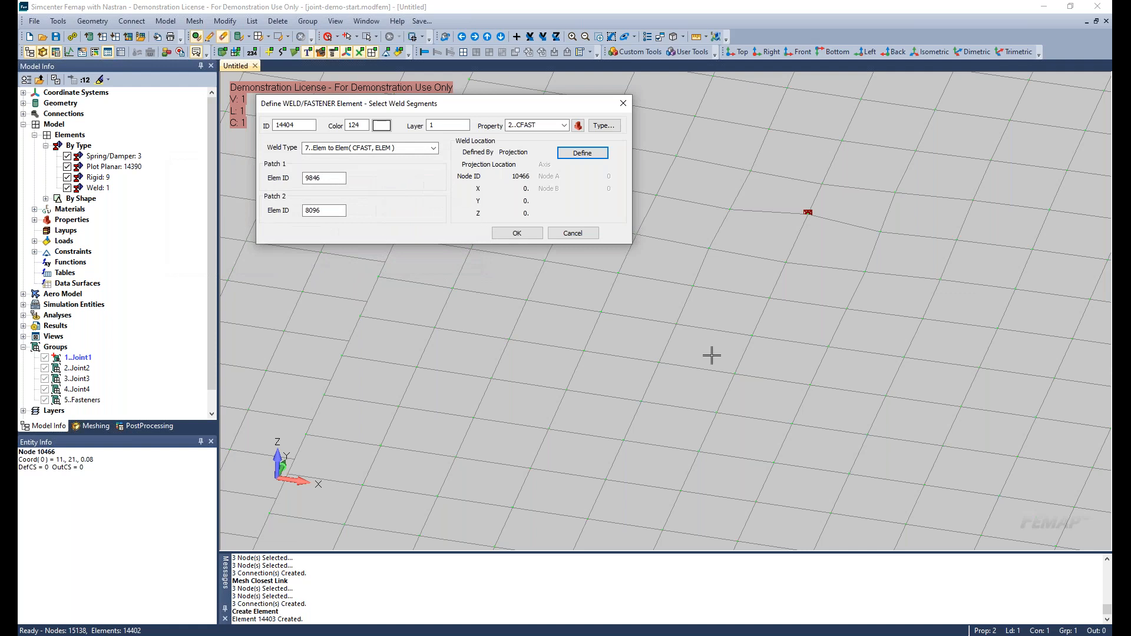
click(516, 237)
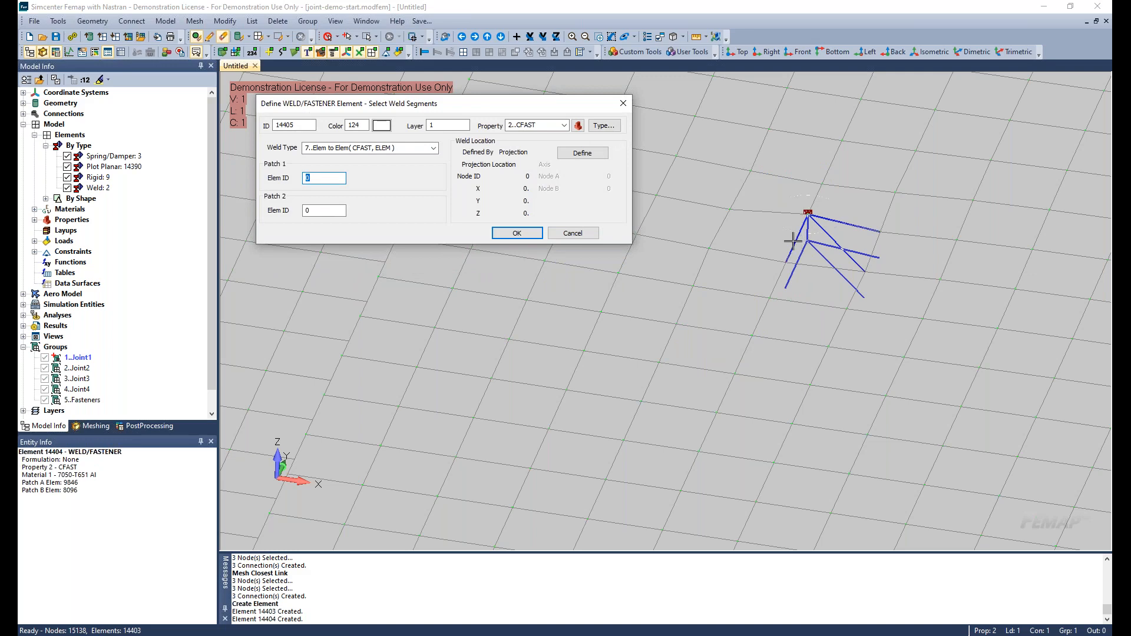
- Create the third joint's rearmost fastener with Patch 1 element 10446, Patch 2 element 8696 and projection node 11056, and finish creating elements
ctrl+middle_drag(779, 252, 559, 516)
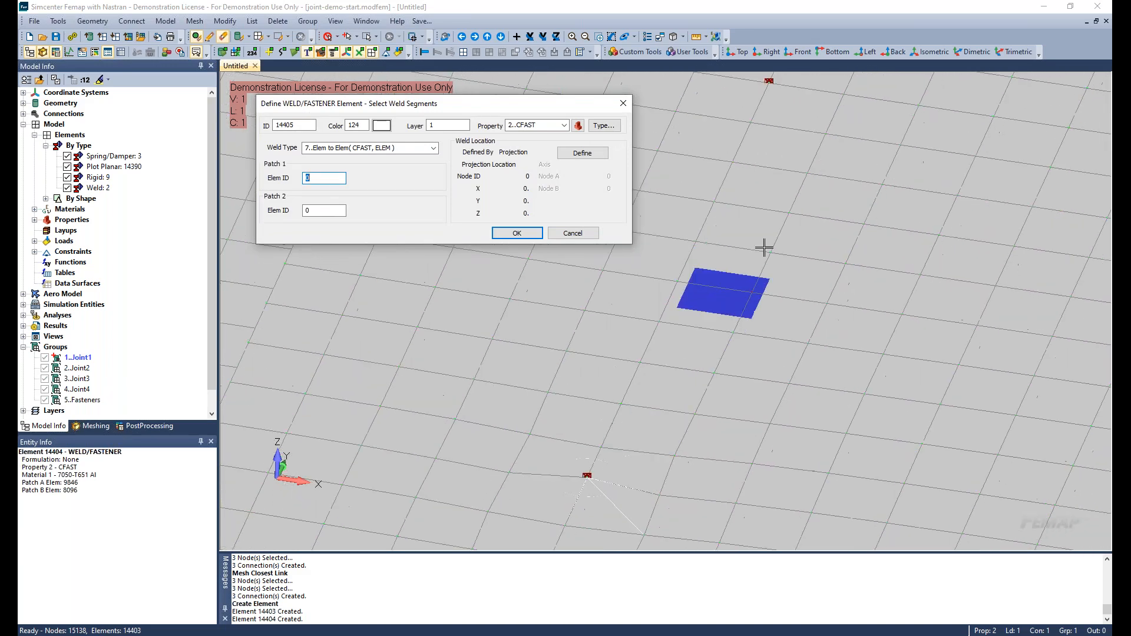
ctrl+middle_drag(788, 267, 787, 480)
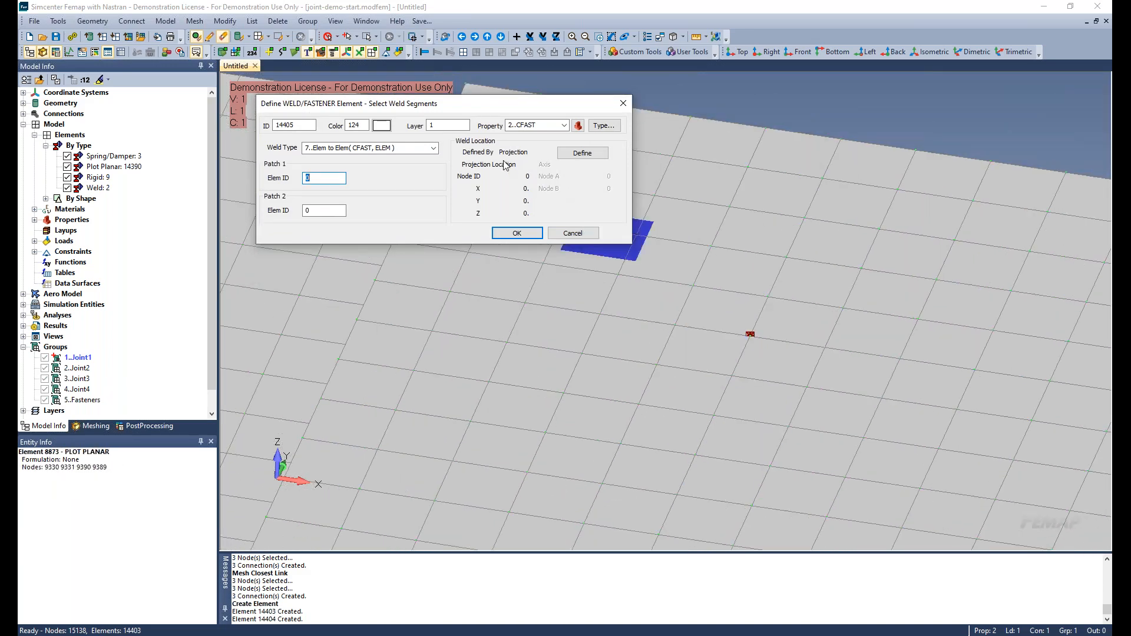
click(786, 369)
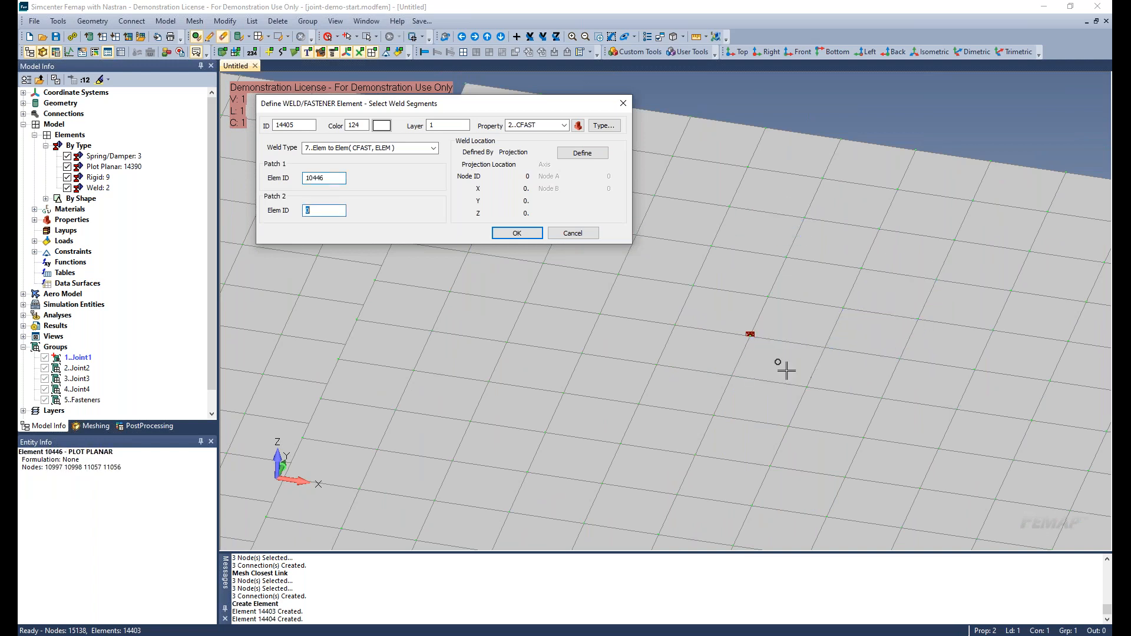
click(757, 360)
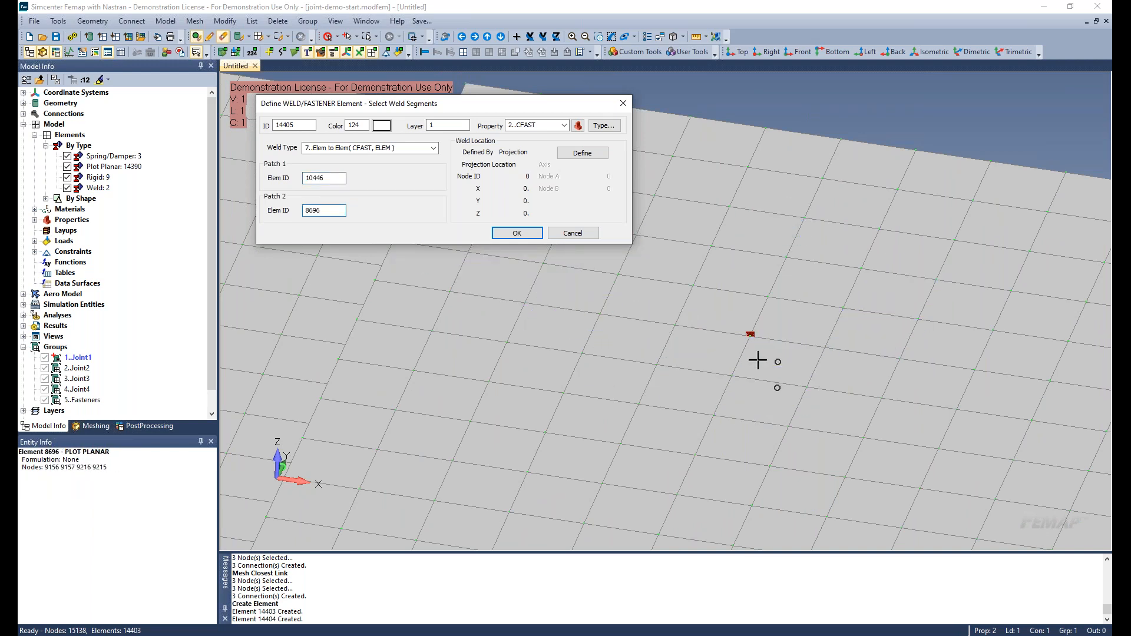
click(581, 153)
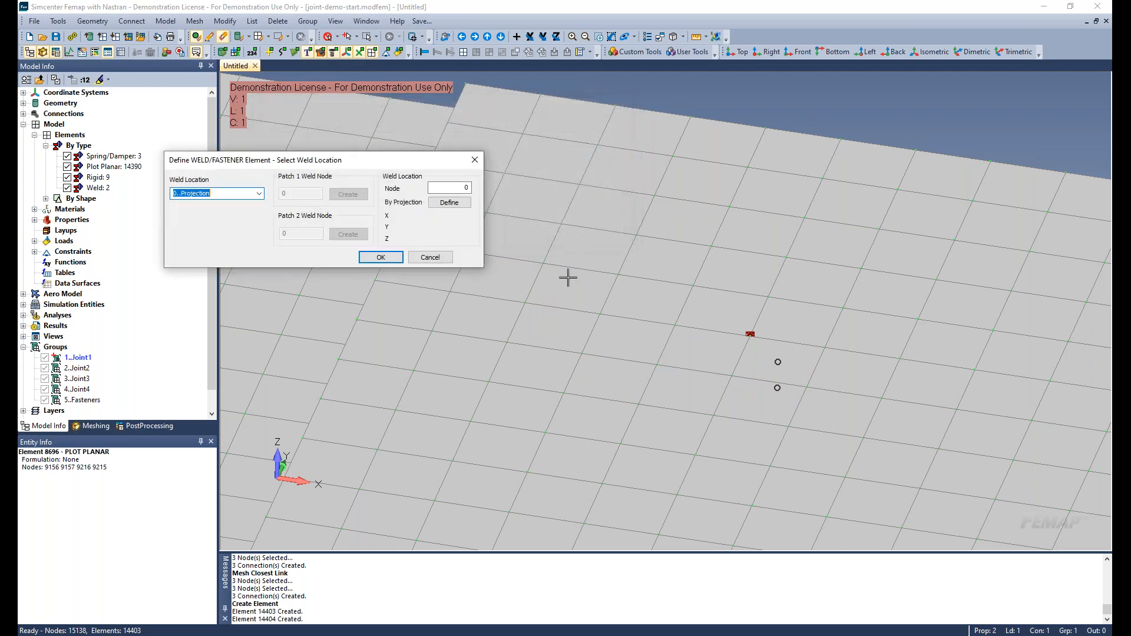
click(442, 187)
click(749, 334)
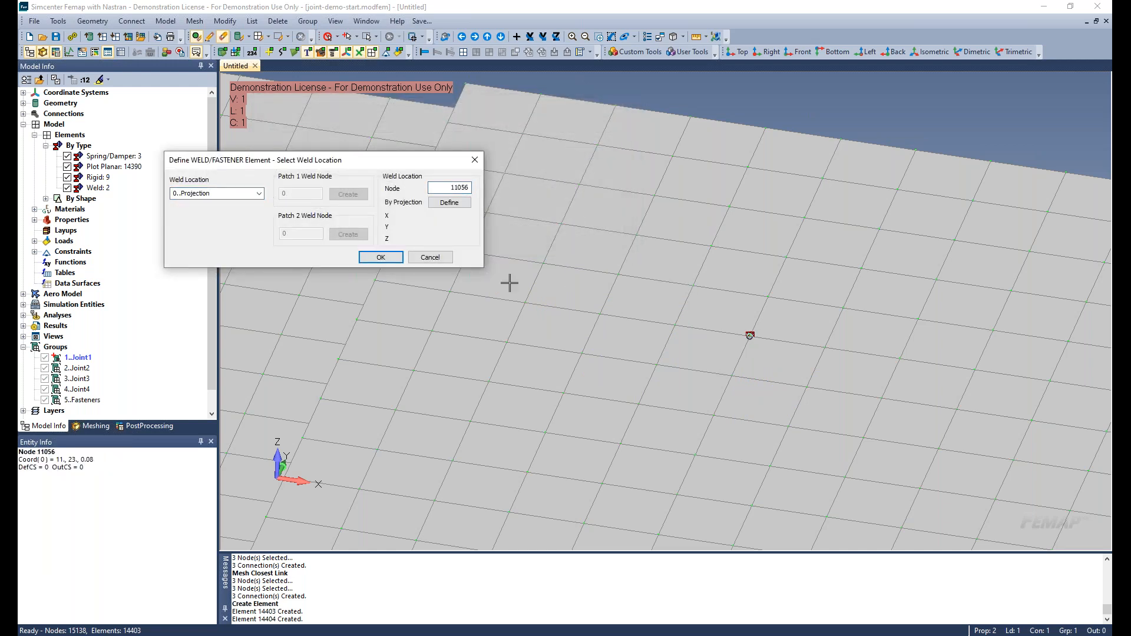
click(387, 256)
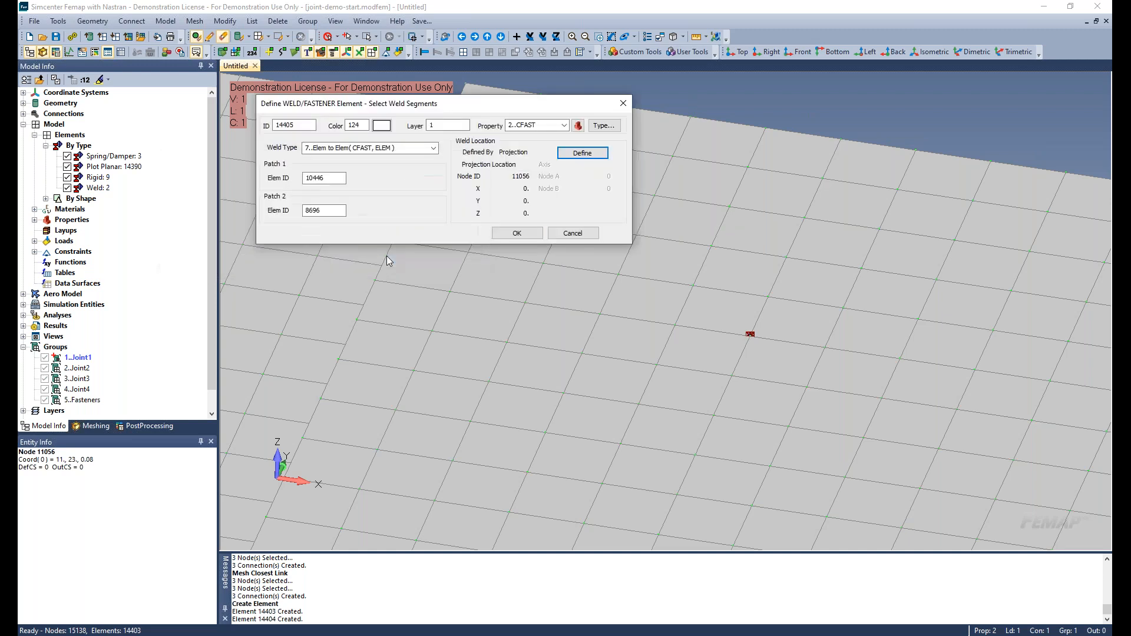
click(505, 235)
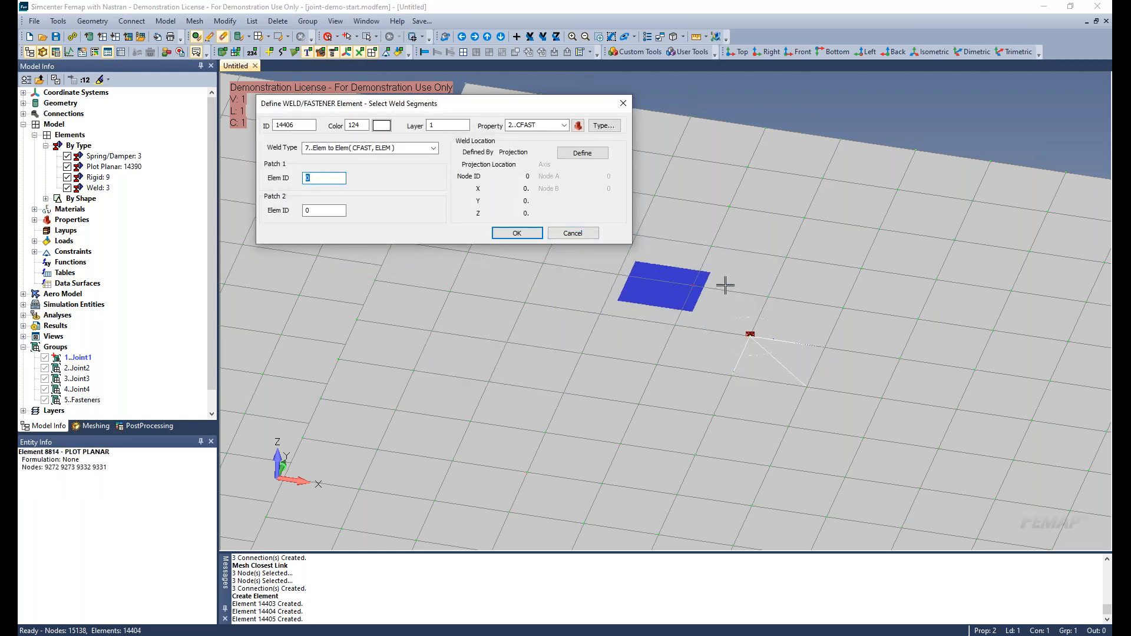
click(568, 233)
- Open the 2..CFAST property to examine its material, fastener diameter and stiffness values, and dismiss it
ctrl+middle_drag(697, 182, 588, 433)
scroll(603, 399, down, 5)
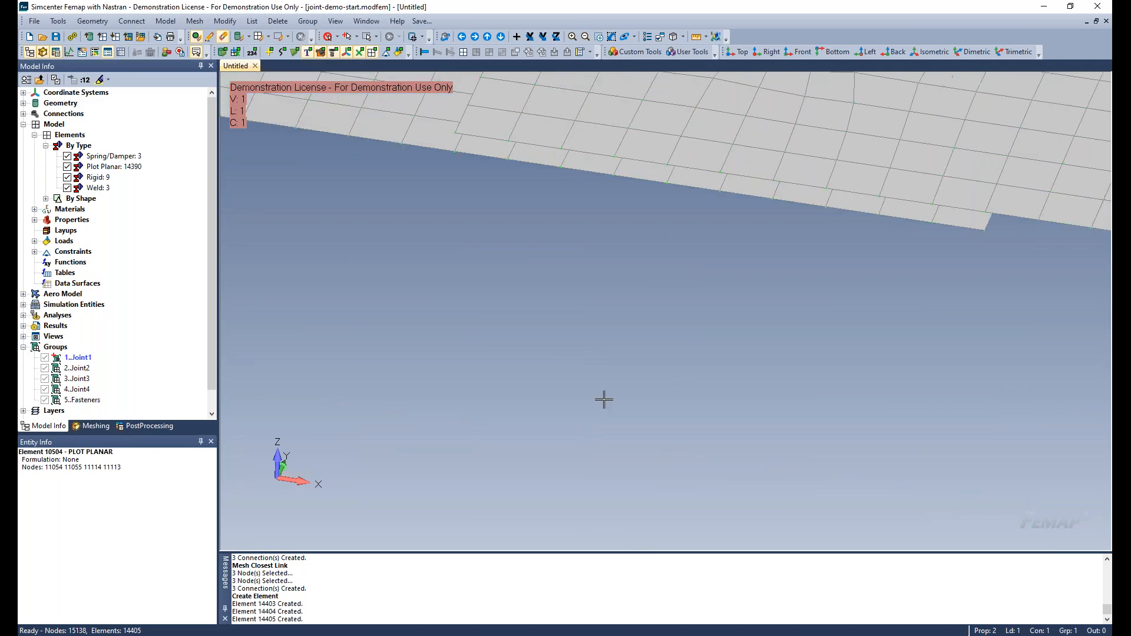
ctrl+middle_drag(665, 242, 571, 529)
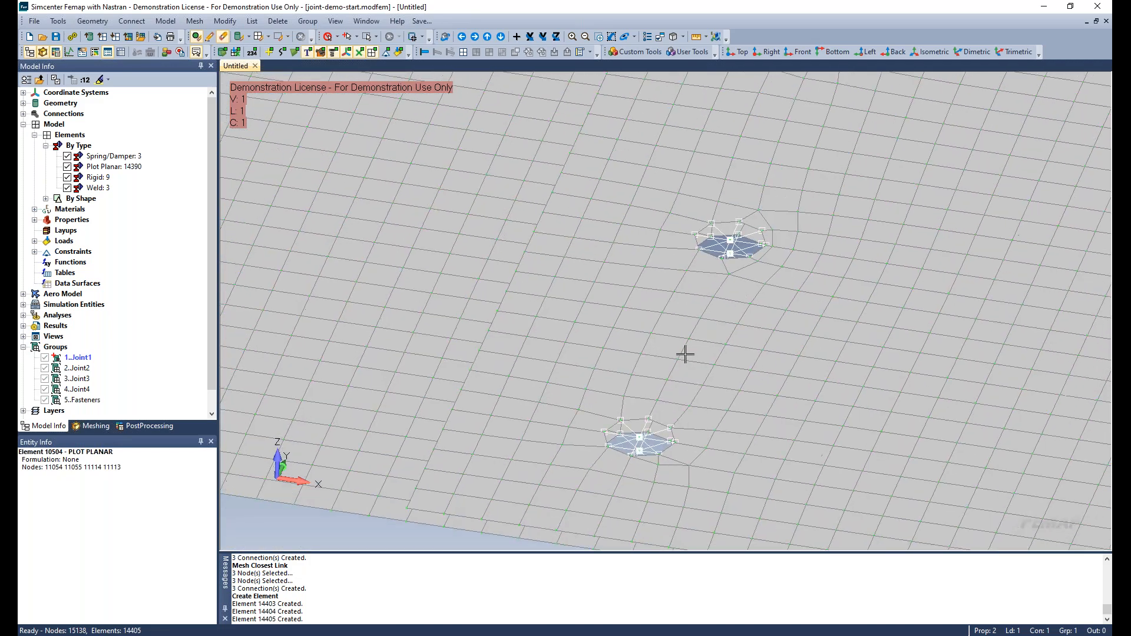
scroll(742, 285, down, 3)
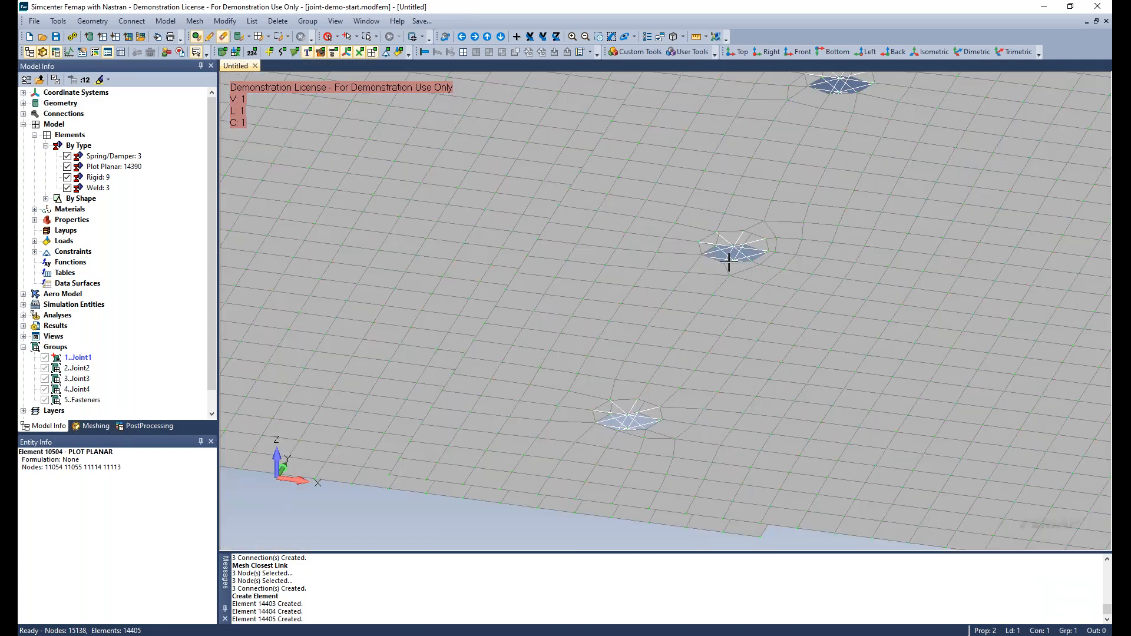
click(34, 220)
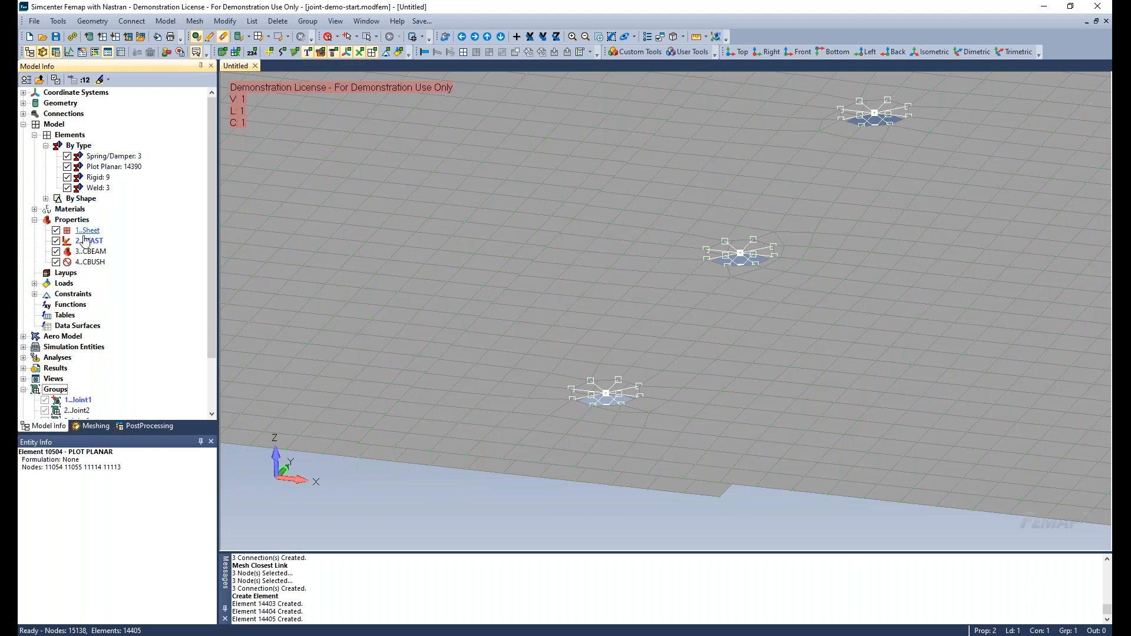
right_click(89, 243)
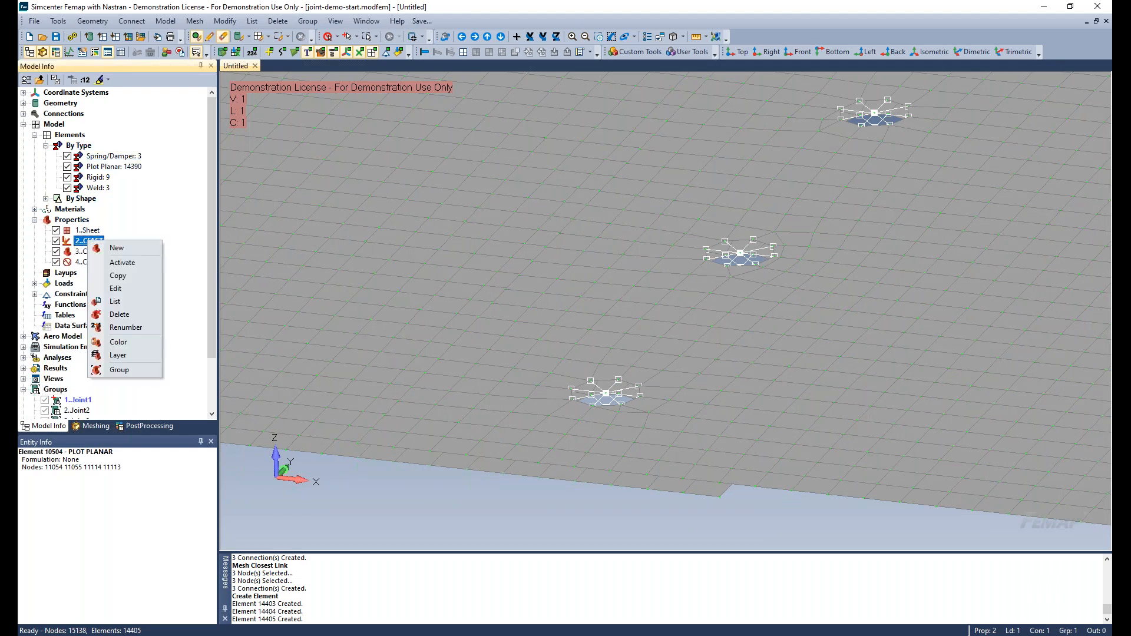
click(115, 290)
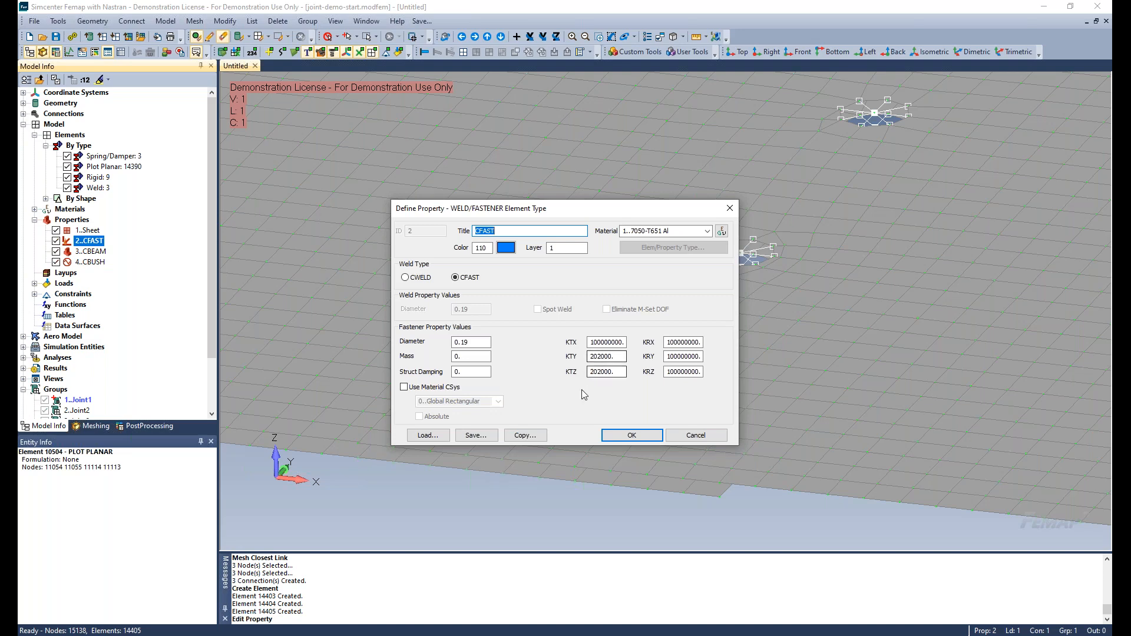
click(693, 436)
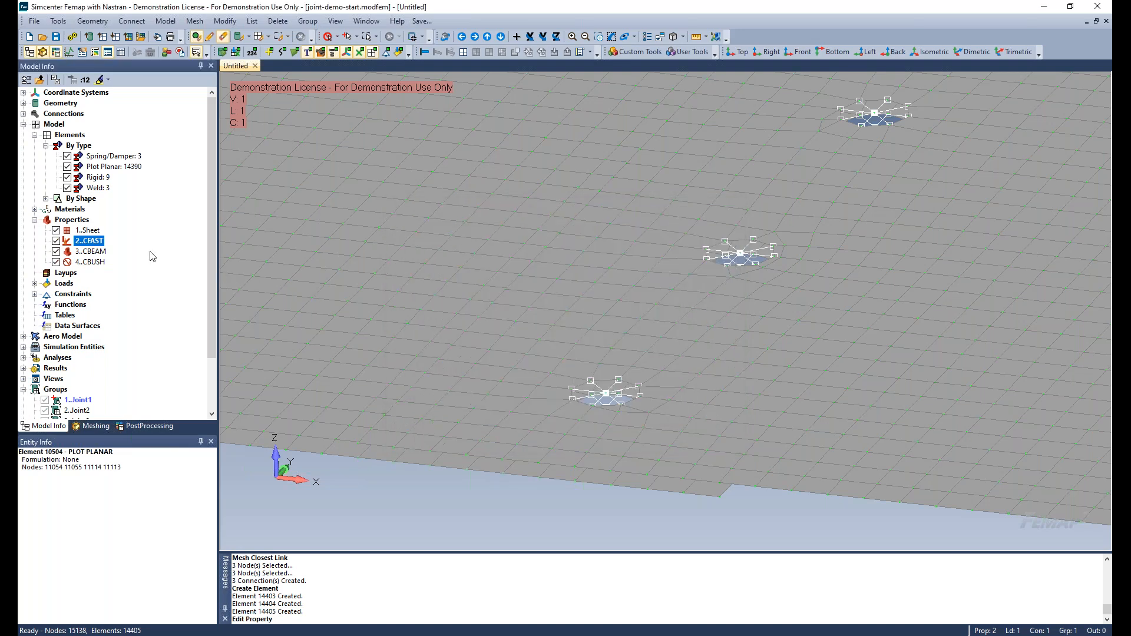
- Open the 3..CBEAM property to examine its material, area, inertia and shear area values, and dismiss it
click(85, 252)
right_click(86, 254)
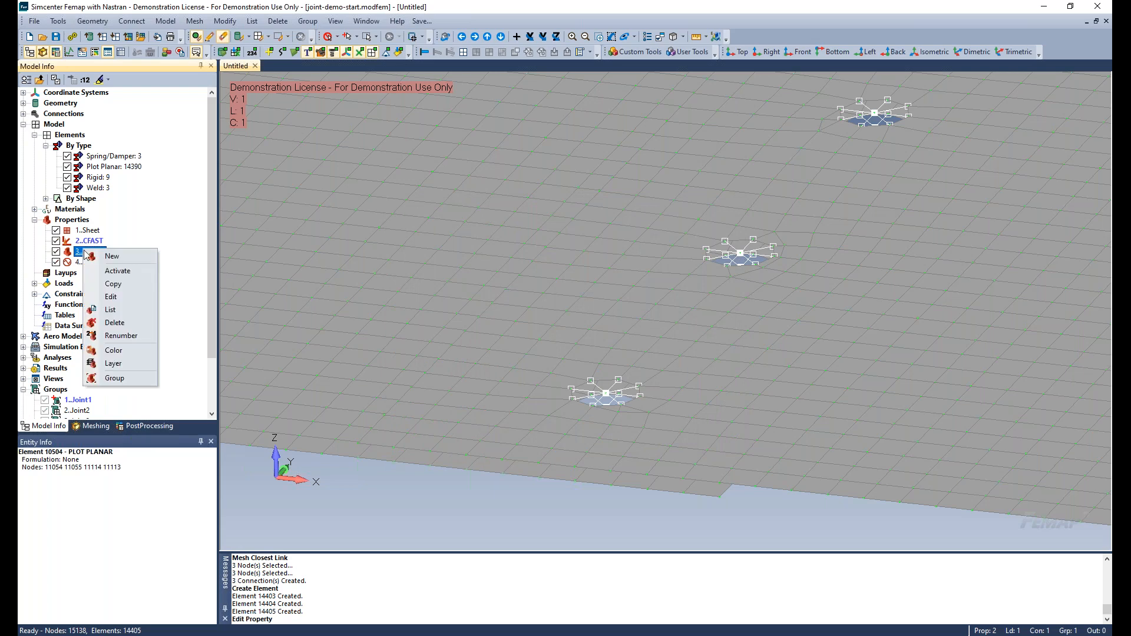
click(112, 295)
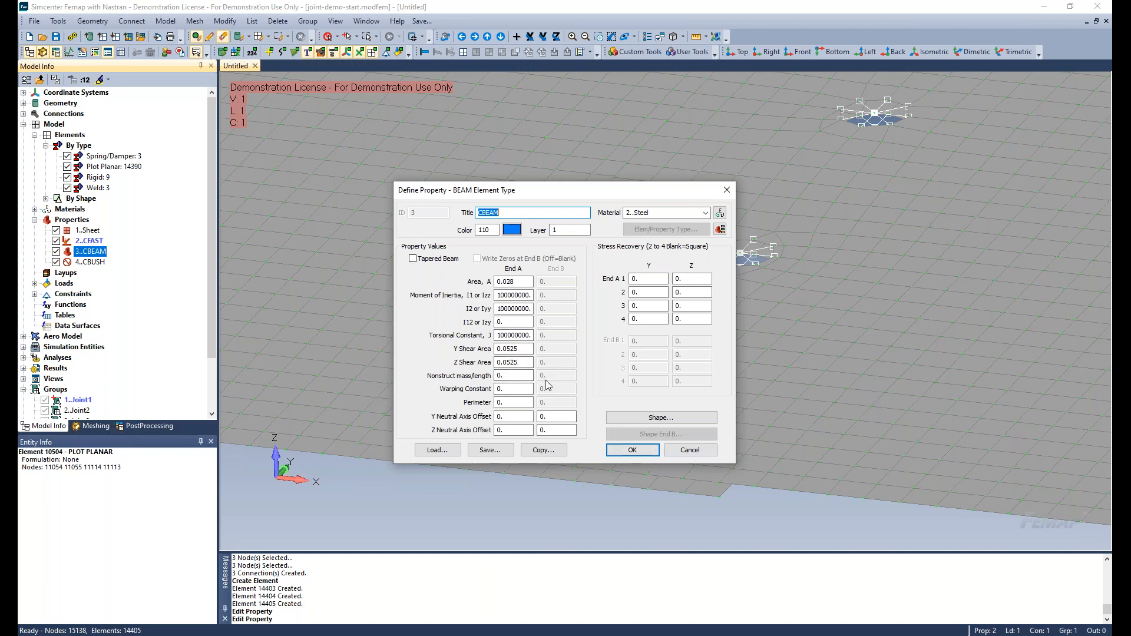
click(686, 449)
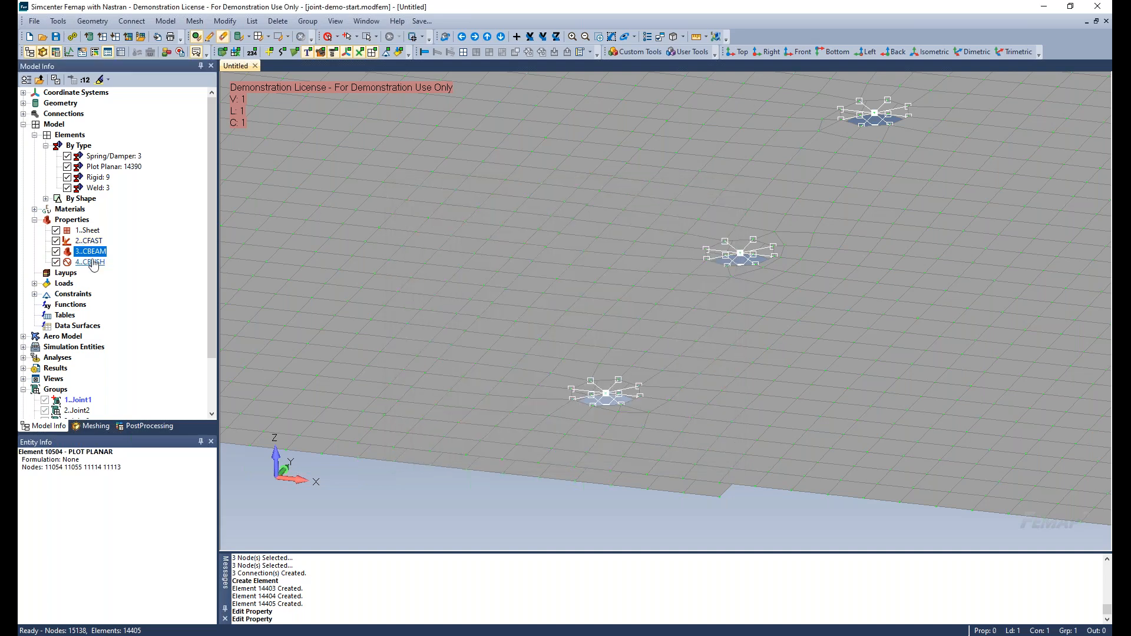
- Open the 4..CBUSH property to examine its stiffness values for the six degrees of freedom, and dismiss it
click(91, 262)
right_click(93, 263)
click(135, 309)
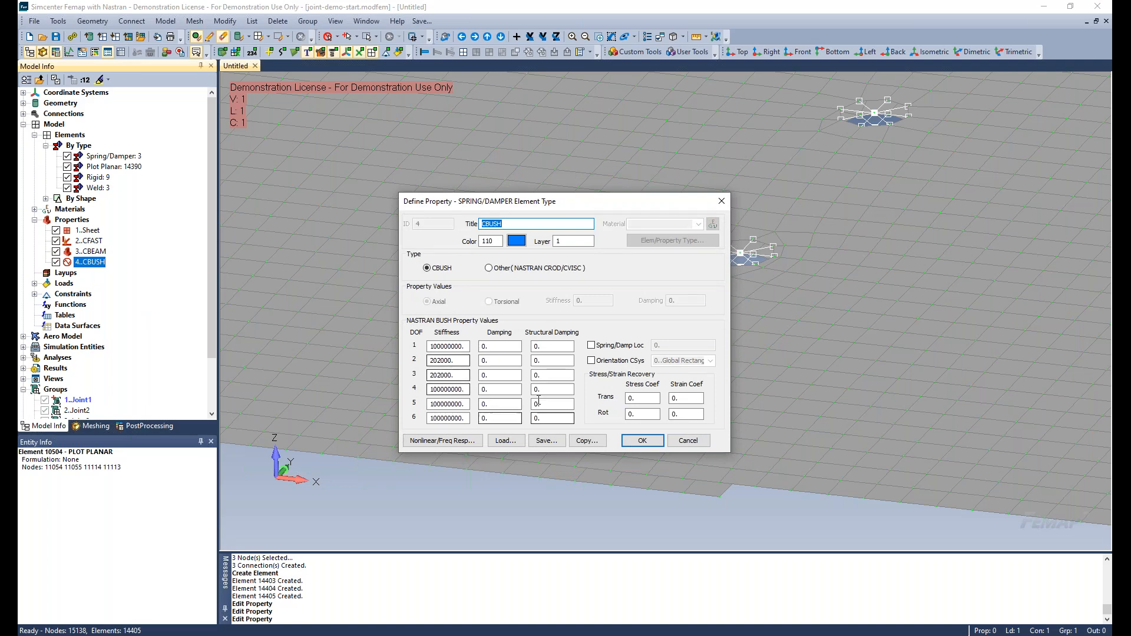
click(684, 446)
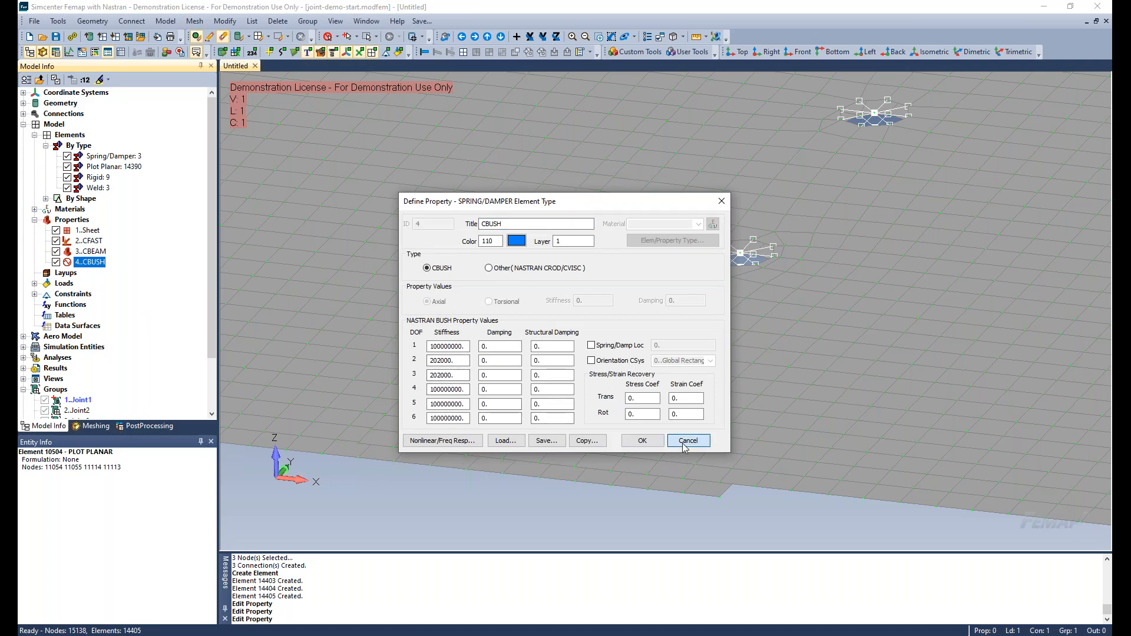
click(684, 445)
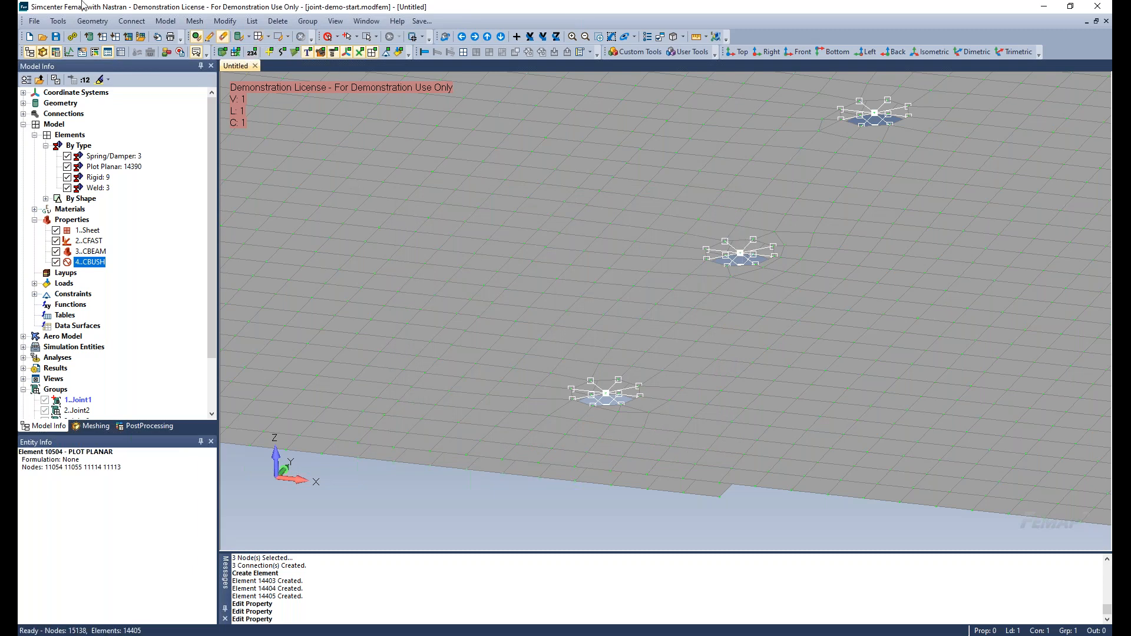
- Start a closest-link mesh connection and choose the fourth joint's upper spider centre nodes 15137, 15135 and 15133 as the nodes to generate from
click(190, 23)
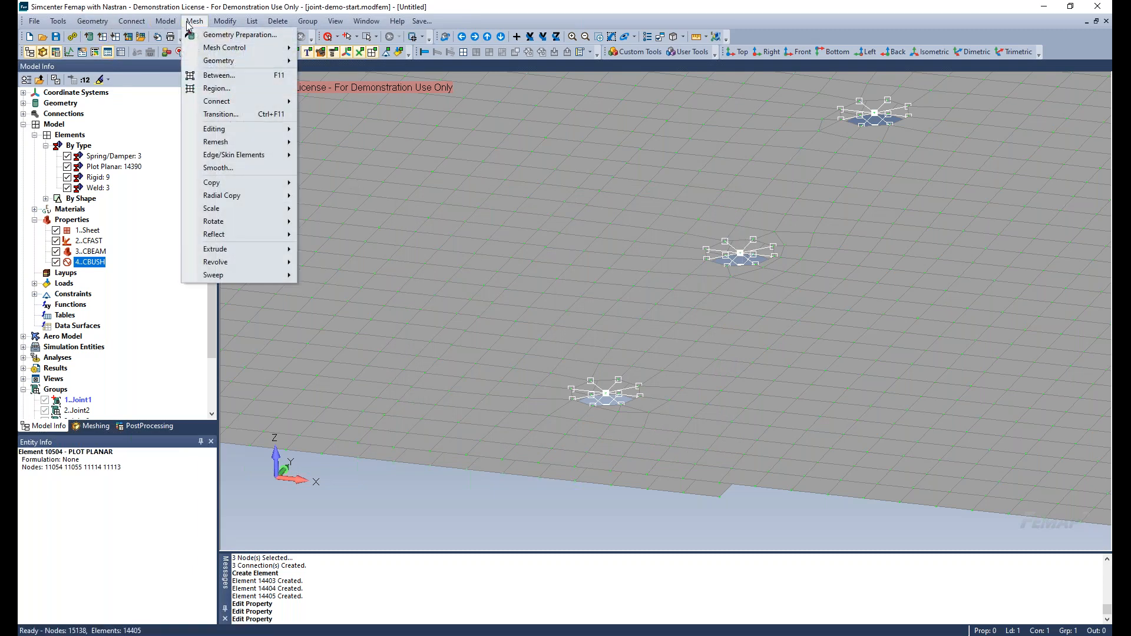
mouse_move(259, 103)
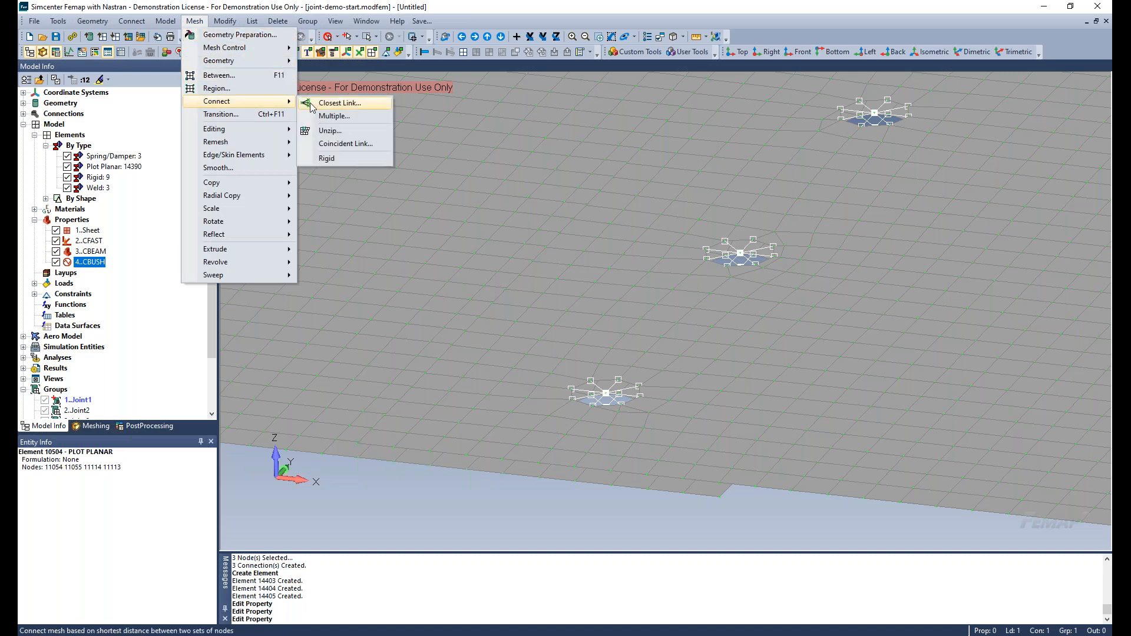
click(340, 103)
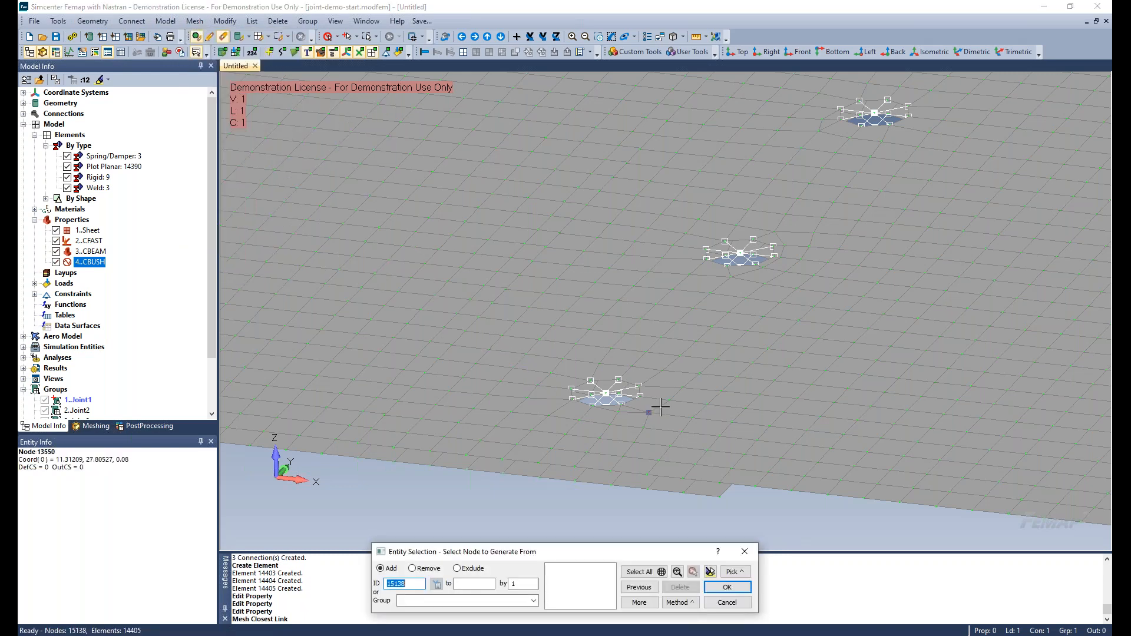
click(604, 392)
click(742, 243)
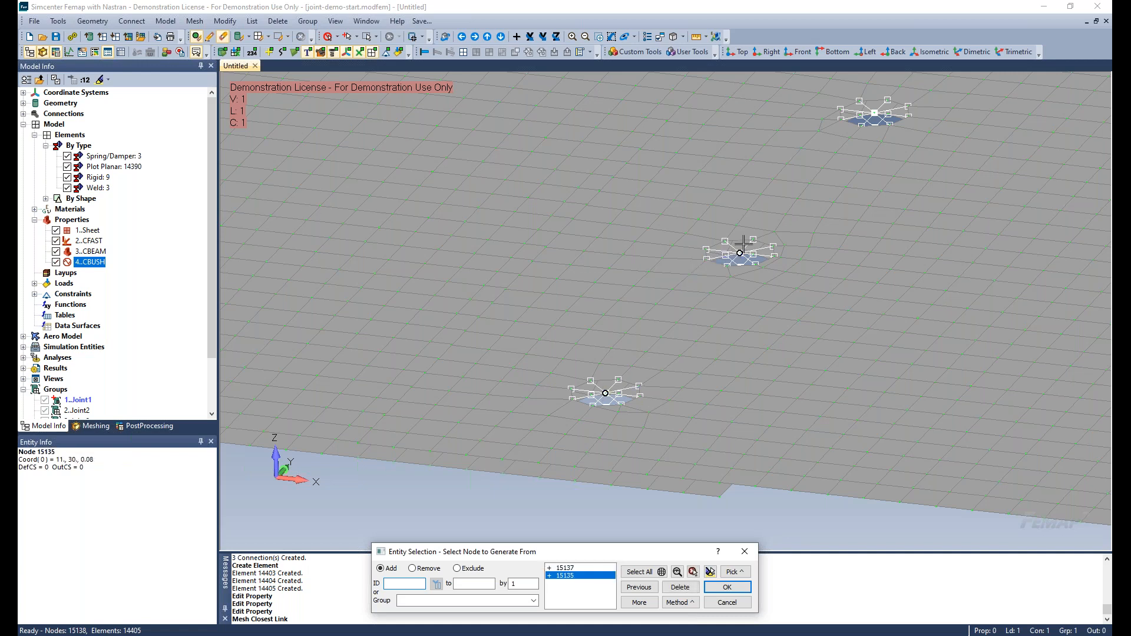
click(873, 113)
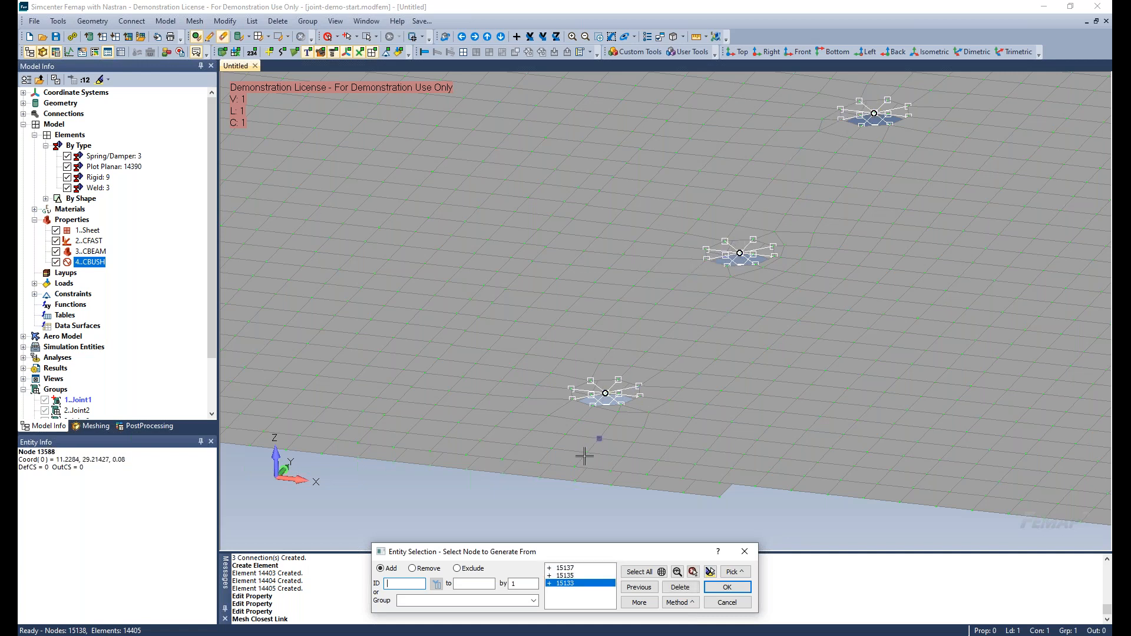
click(727, 587)
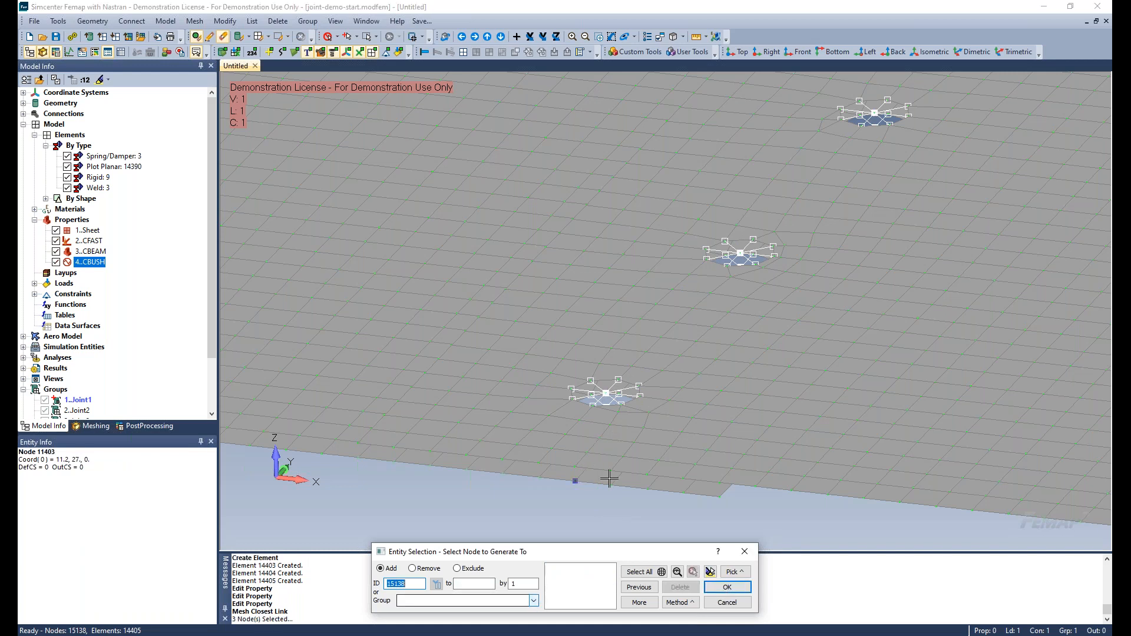
- Choose the fourth joint's lower spider centre nodes 15138, 15136 and 15134 as the nodes to generate to
click(603, 406)
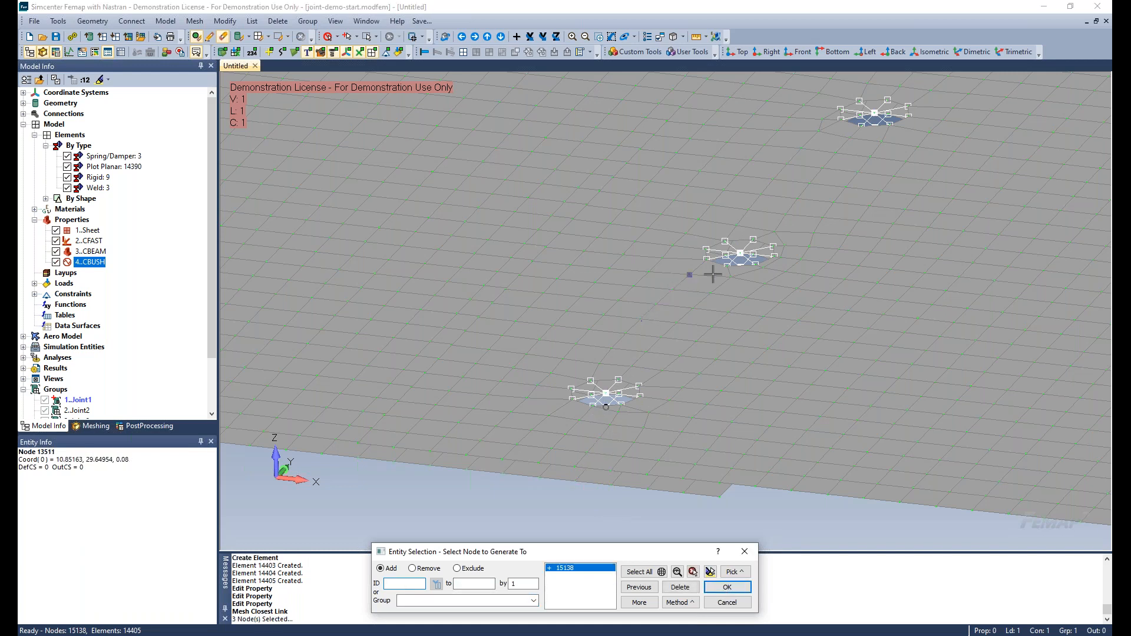
click(740, 266)
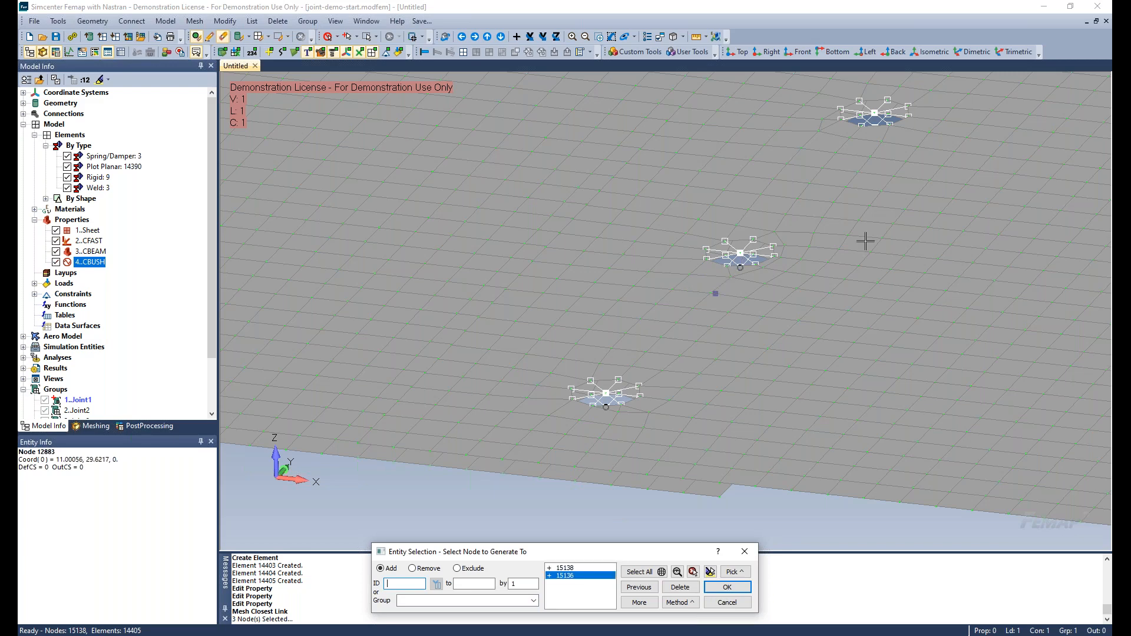
click(874, 126)
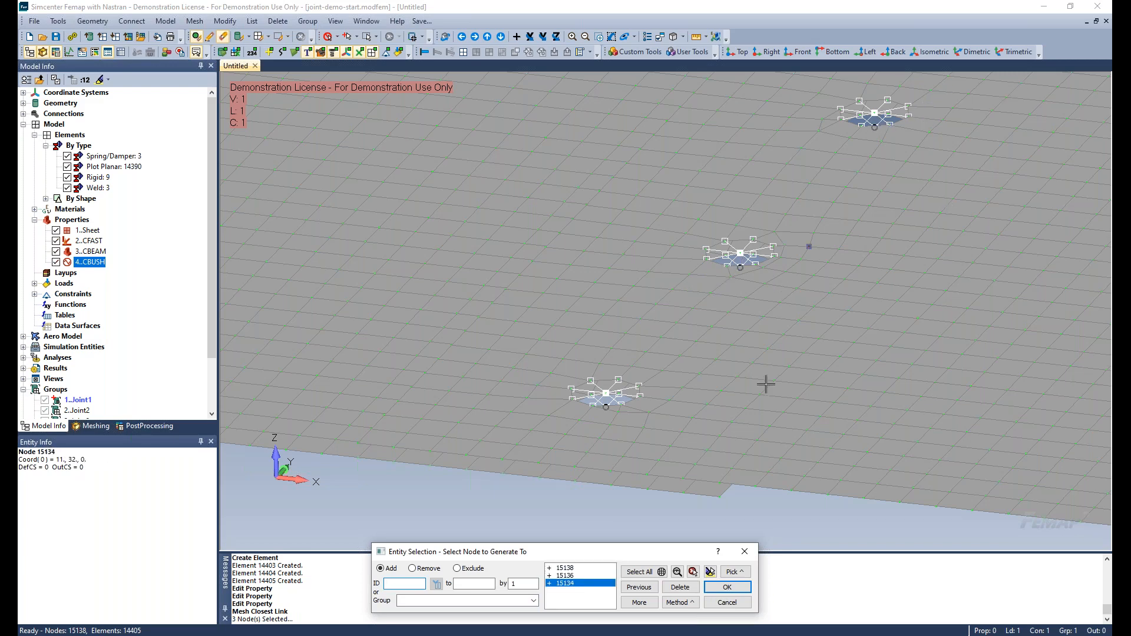
click(734, 587)
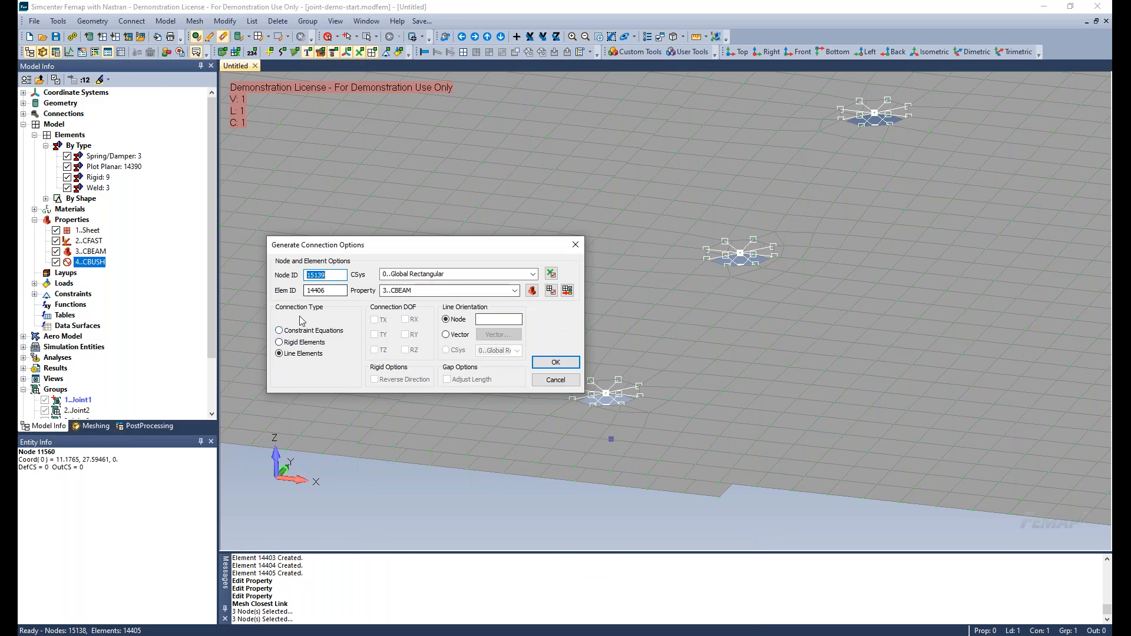
- Generate the connections as line elements with property 3..CBEAM, oriented by a vector from base 0,0,0 to tip 1,0,0
click(489, 319)
click(459, 335)
click(498, 334)
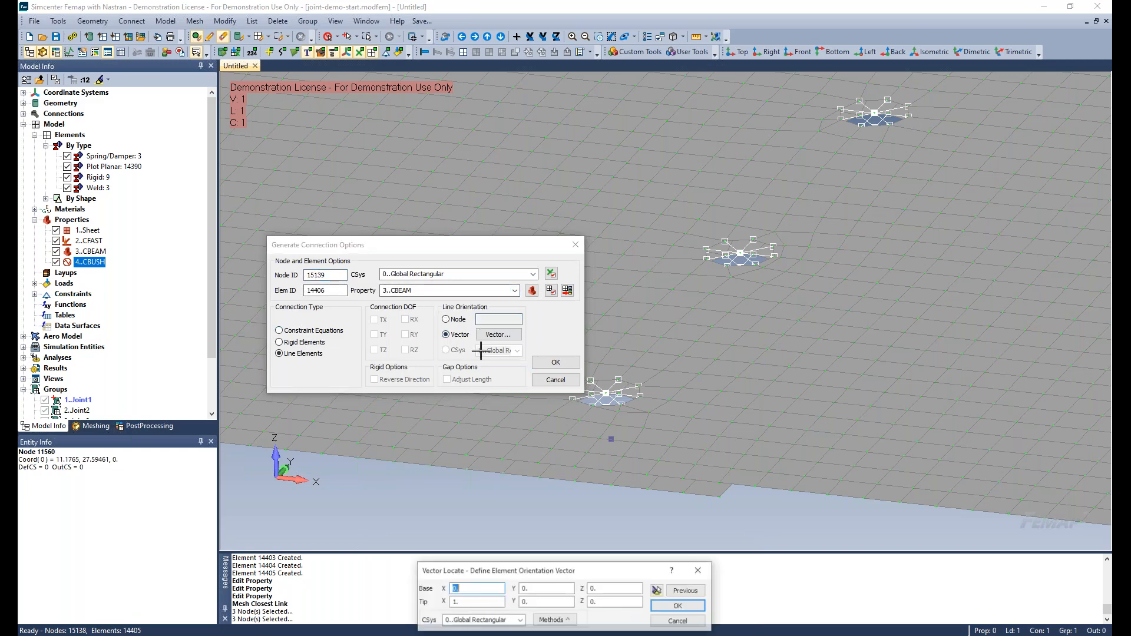
click(677, 605)
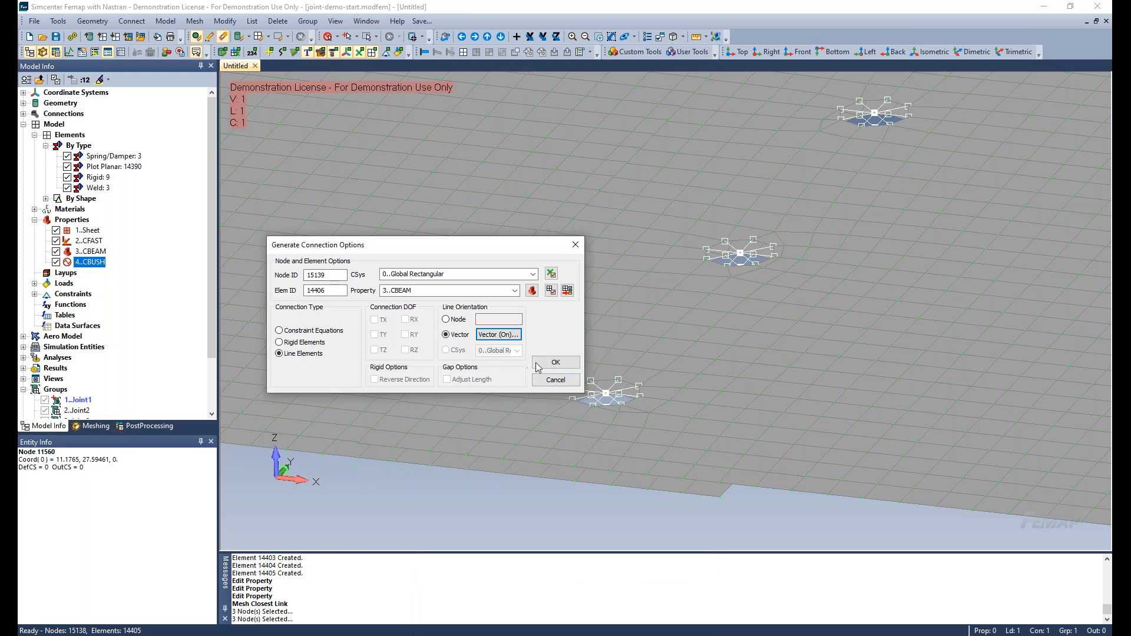
click(553, 363)
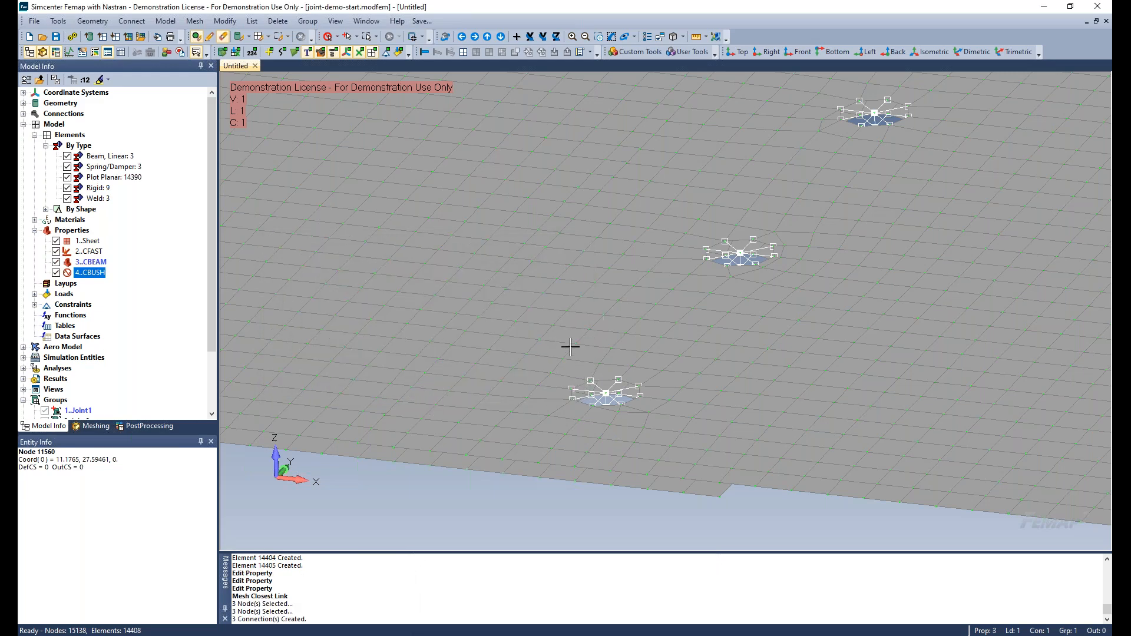
- Examine the fasteners of all four plate joints together in one overall view
scroll(570, 348, down, 8)
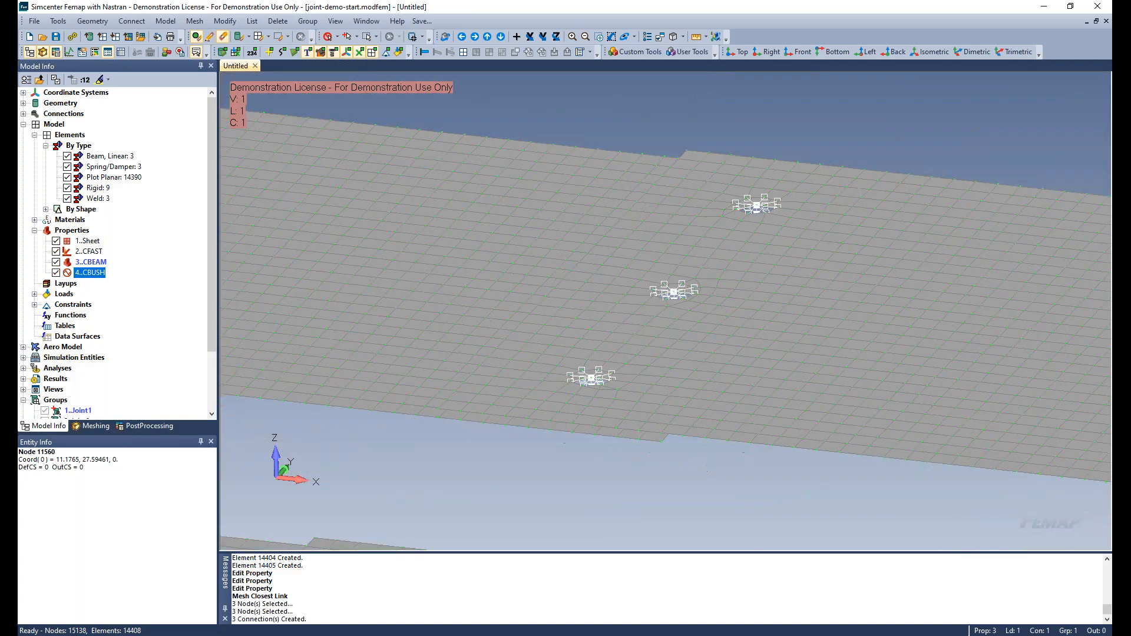
scroll(565, 429, down, 5)
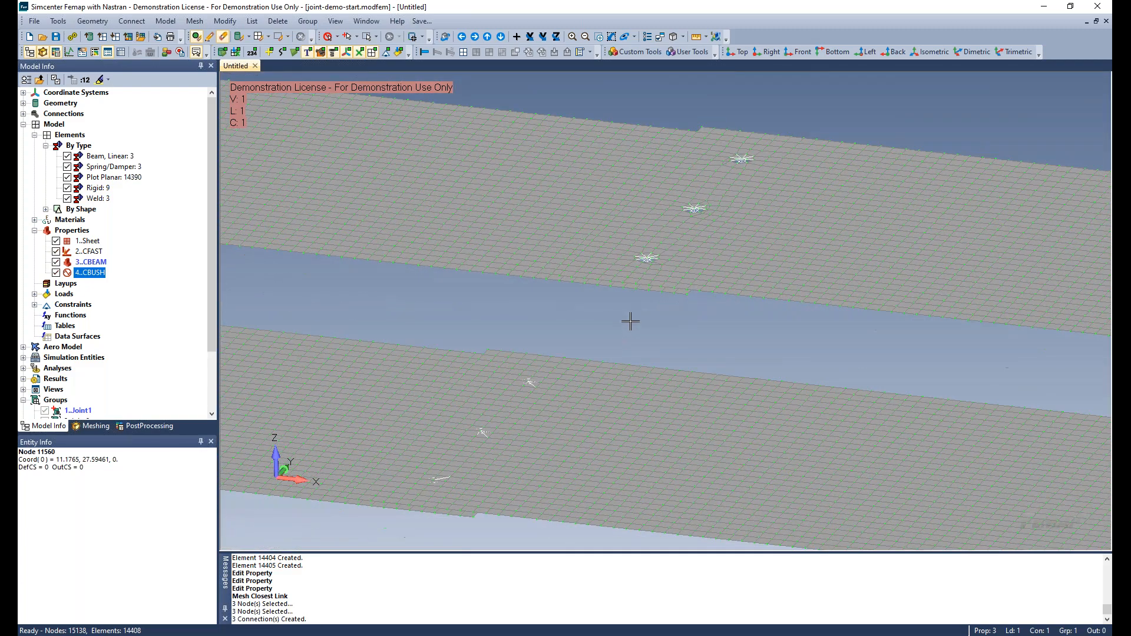
scroll(601, 363, down, 6)
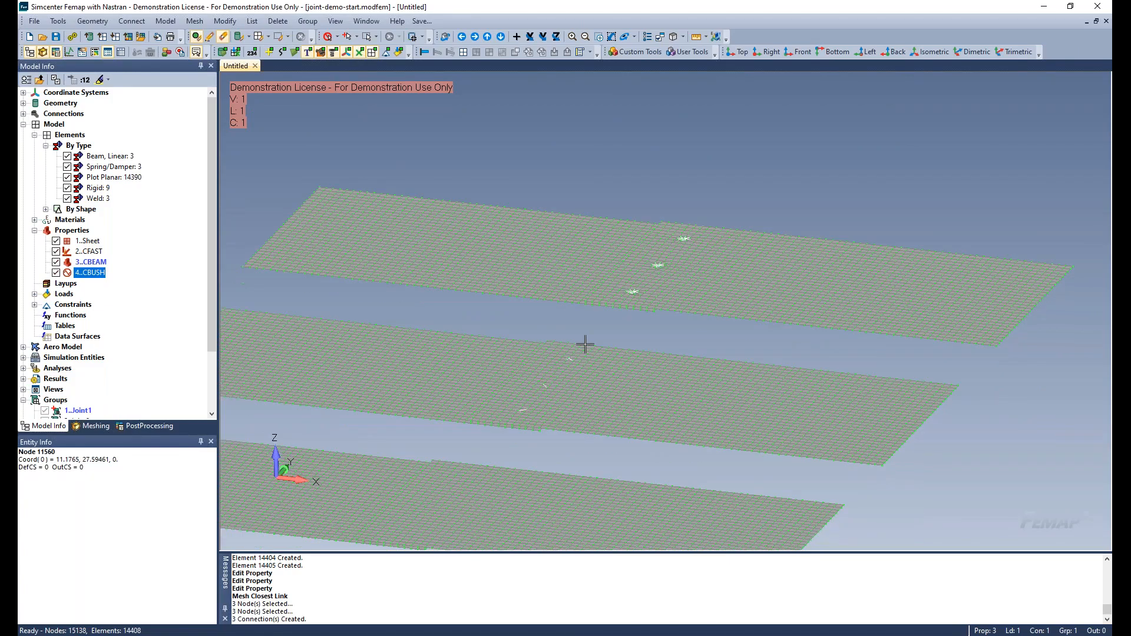
scroll(569, 335, down, 3)
click(568, 341)
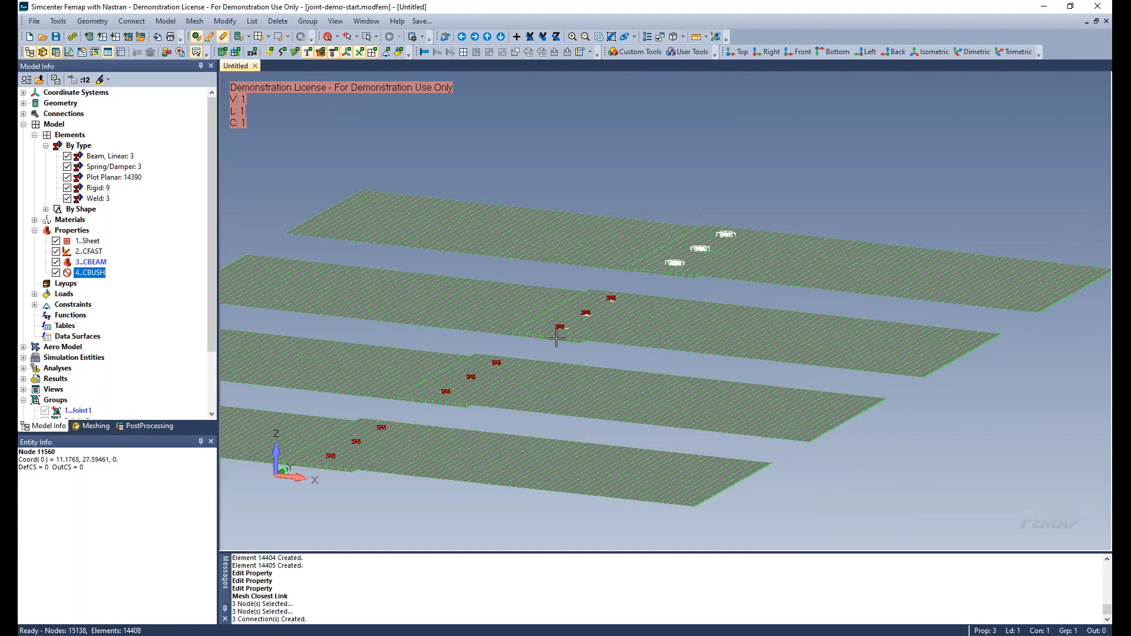
mouse_move(569, 334)
middle_down()
mouse_move(585, 308)
mouse_move(570, 345)
middle_up()
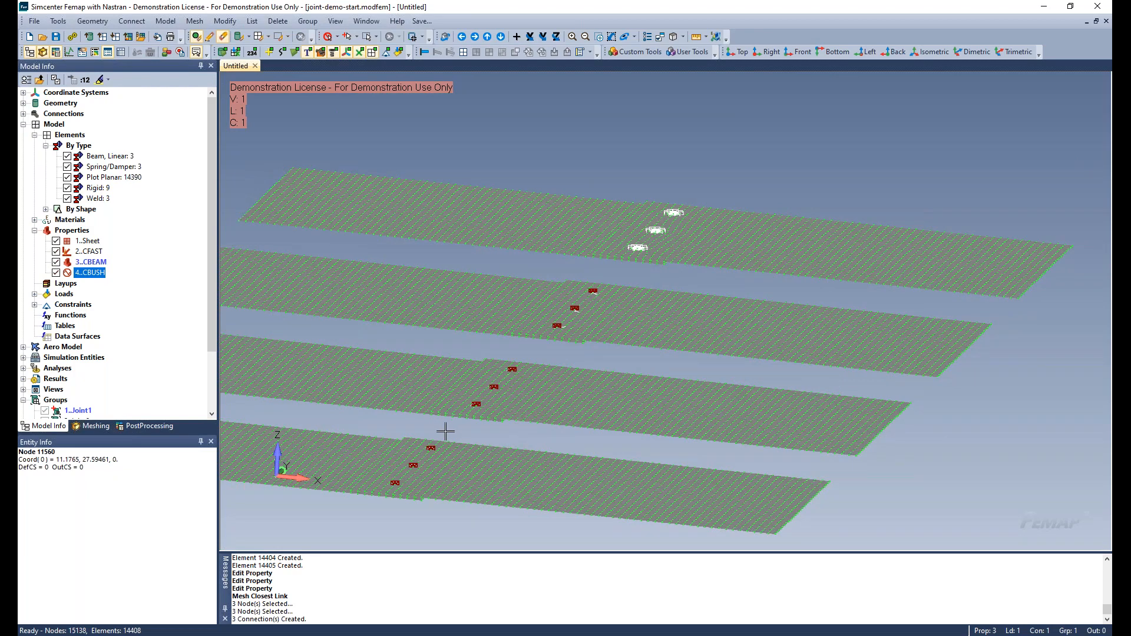
ctrl+middle_drag(474, 400, 555, 352)
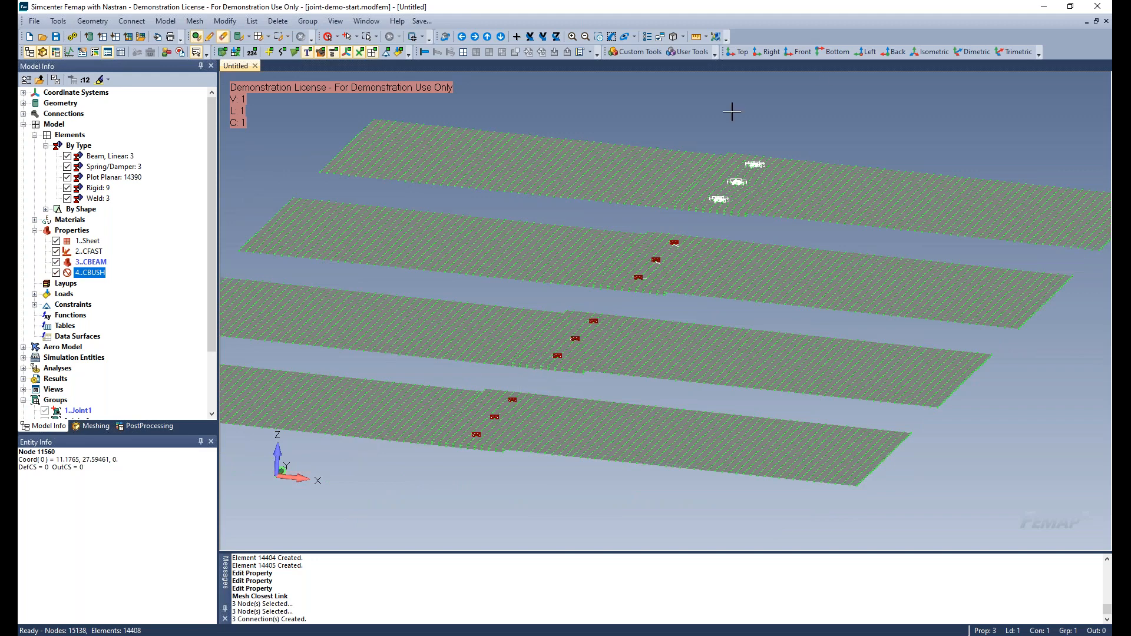
- Switch to the slide presentation and advance to the Stresses slide
click(1043, 6)
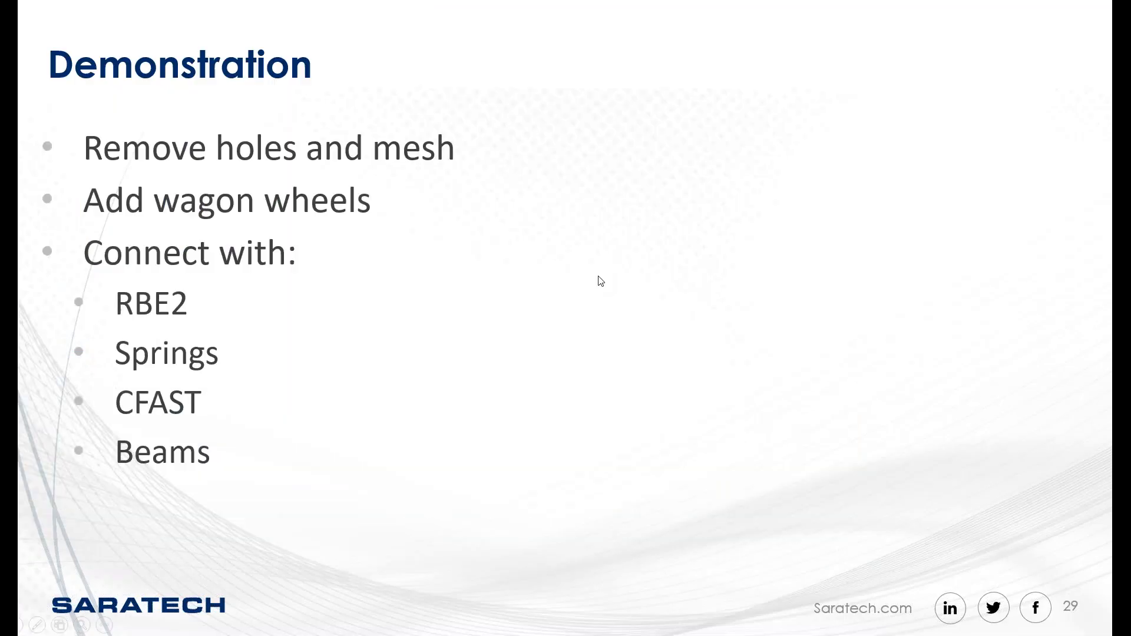
key(Right)
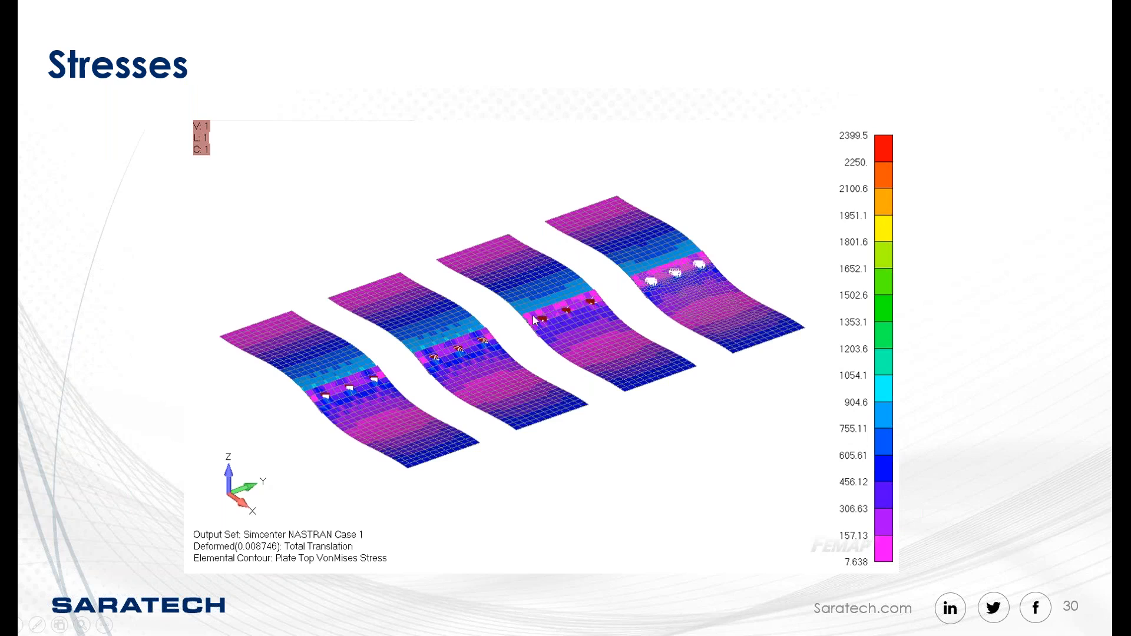